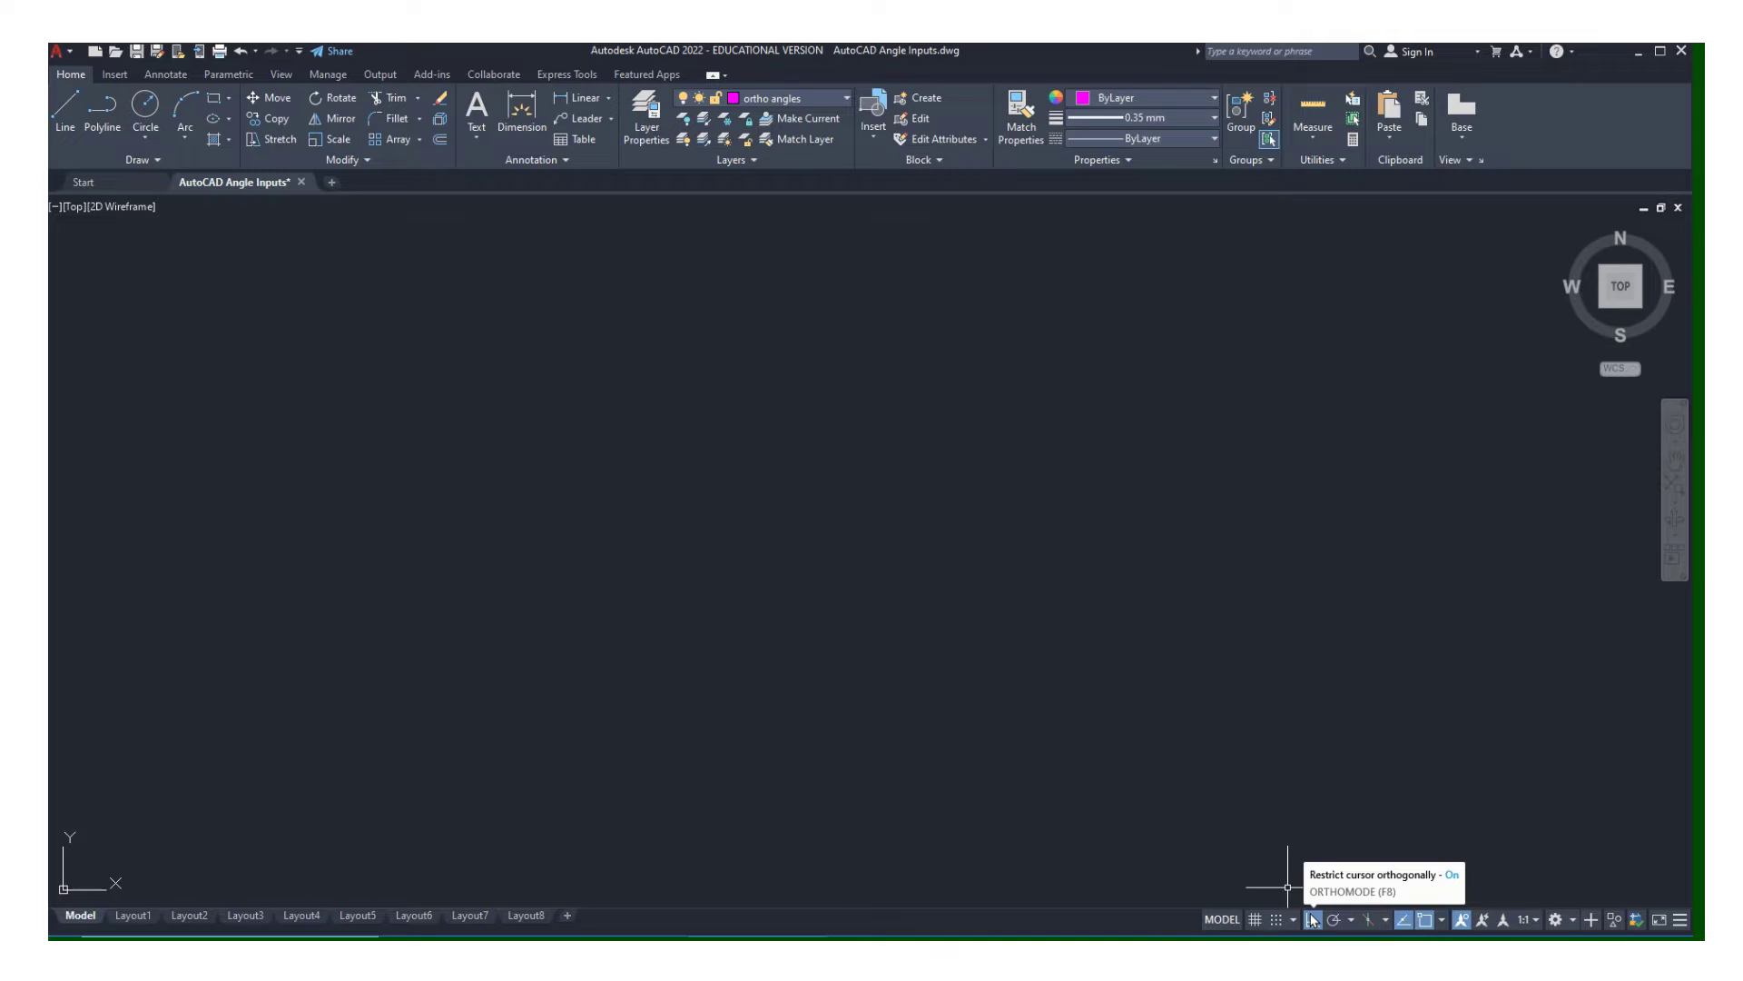
Draw a chain of six connected horizontal and vertical lines with ortho mode on, and undo it.
{"action": "left_click", "coordinate": [61, 94]}
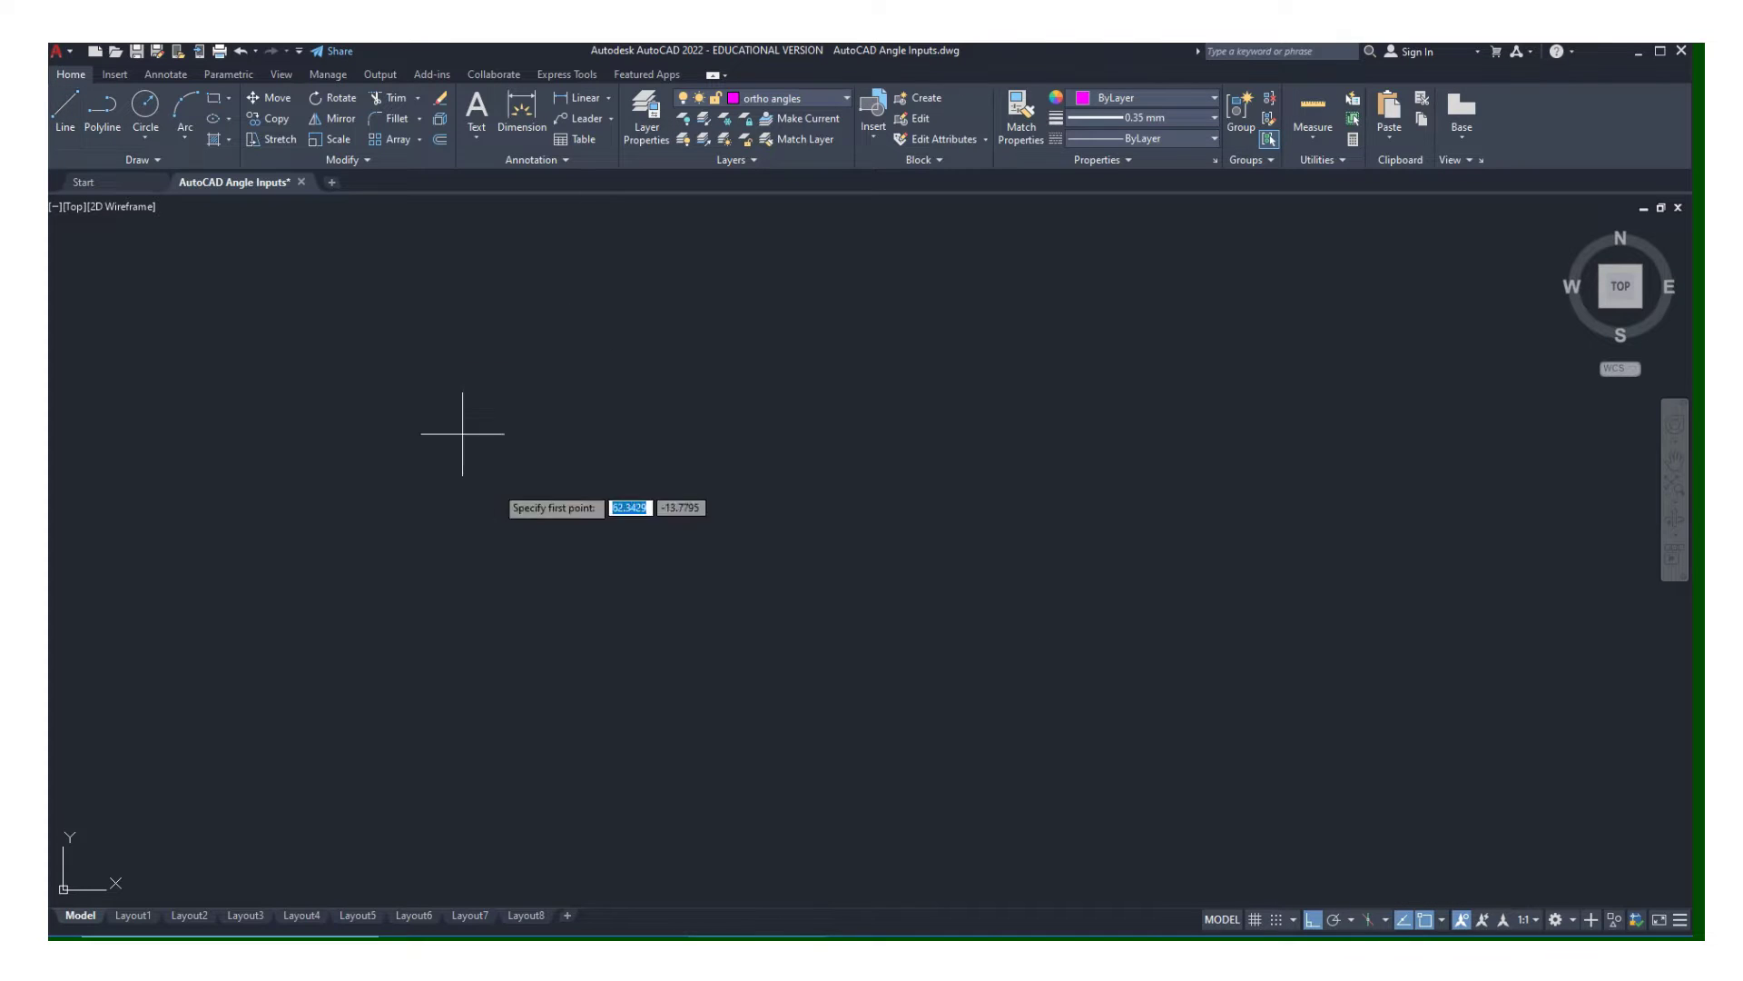
{"action": "left_click", "coordinate": [516, 568]}
{"action": "left_click", "coordinate": [885, 550]}
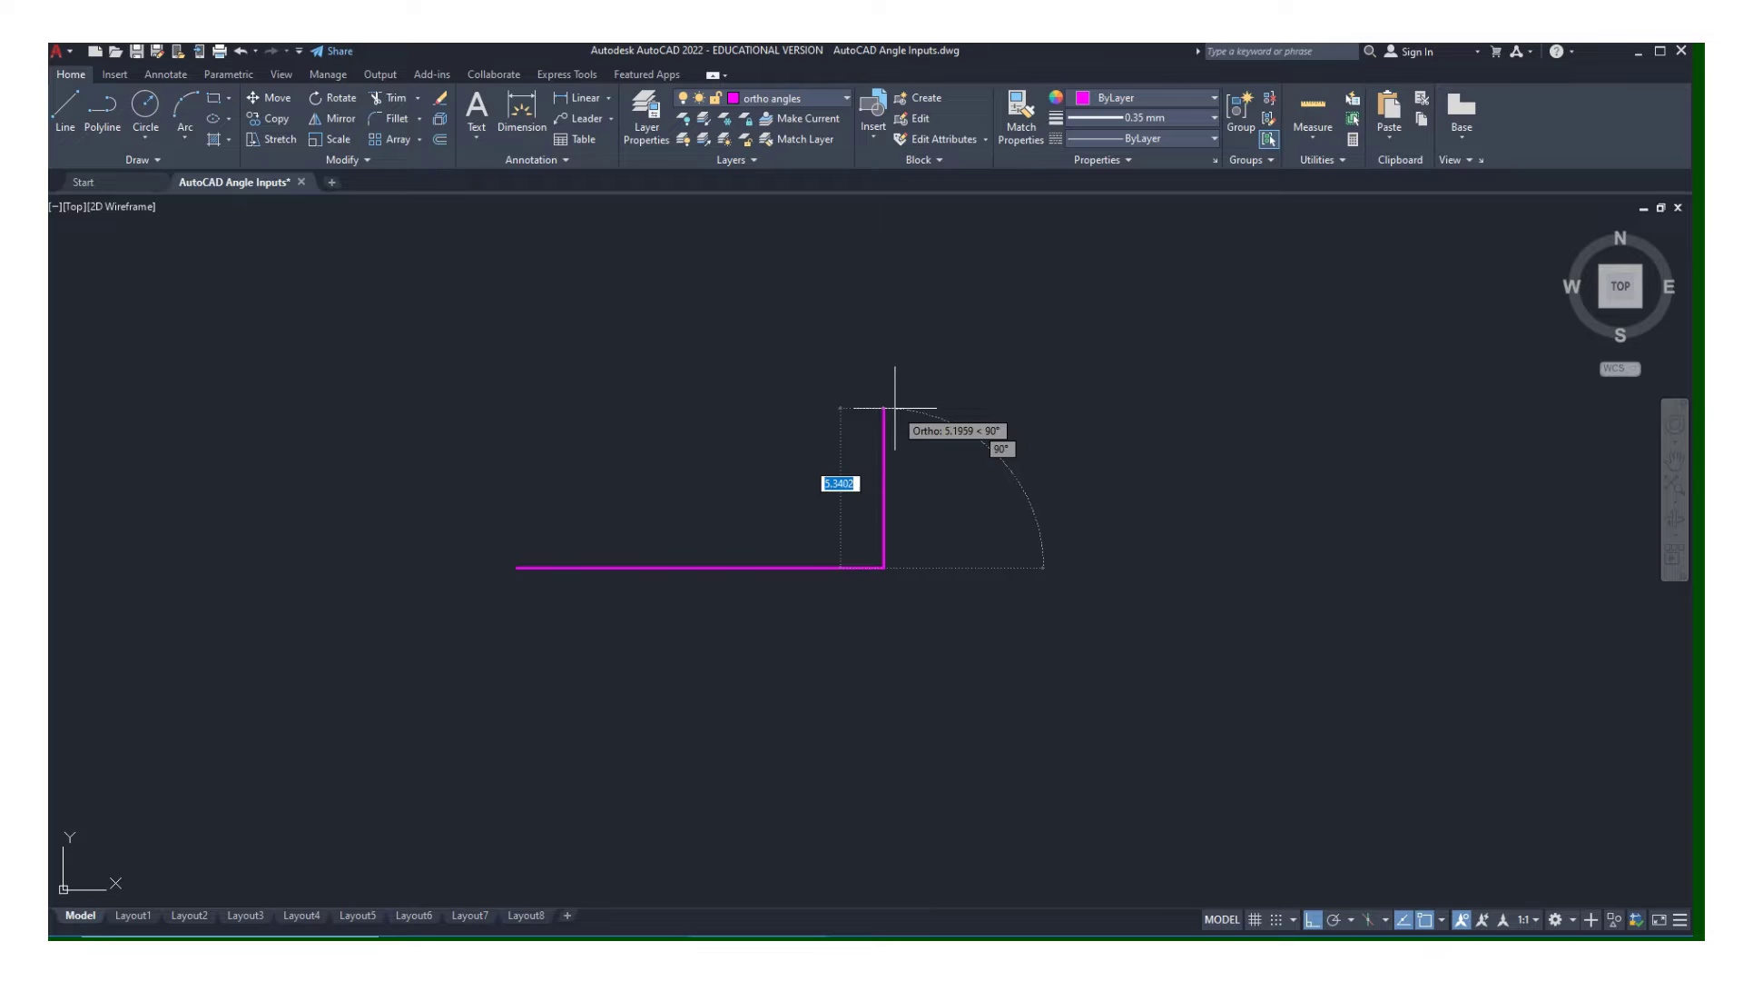
{"action": "left_click", "coordinate": [881, 392]}
{"action": "left_click", "coordinate": [709, 392]}
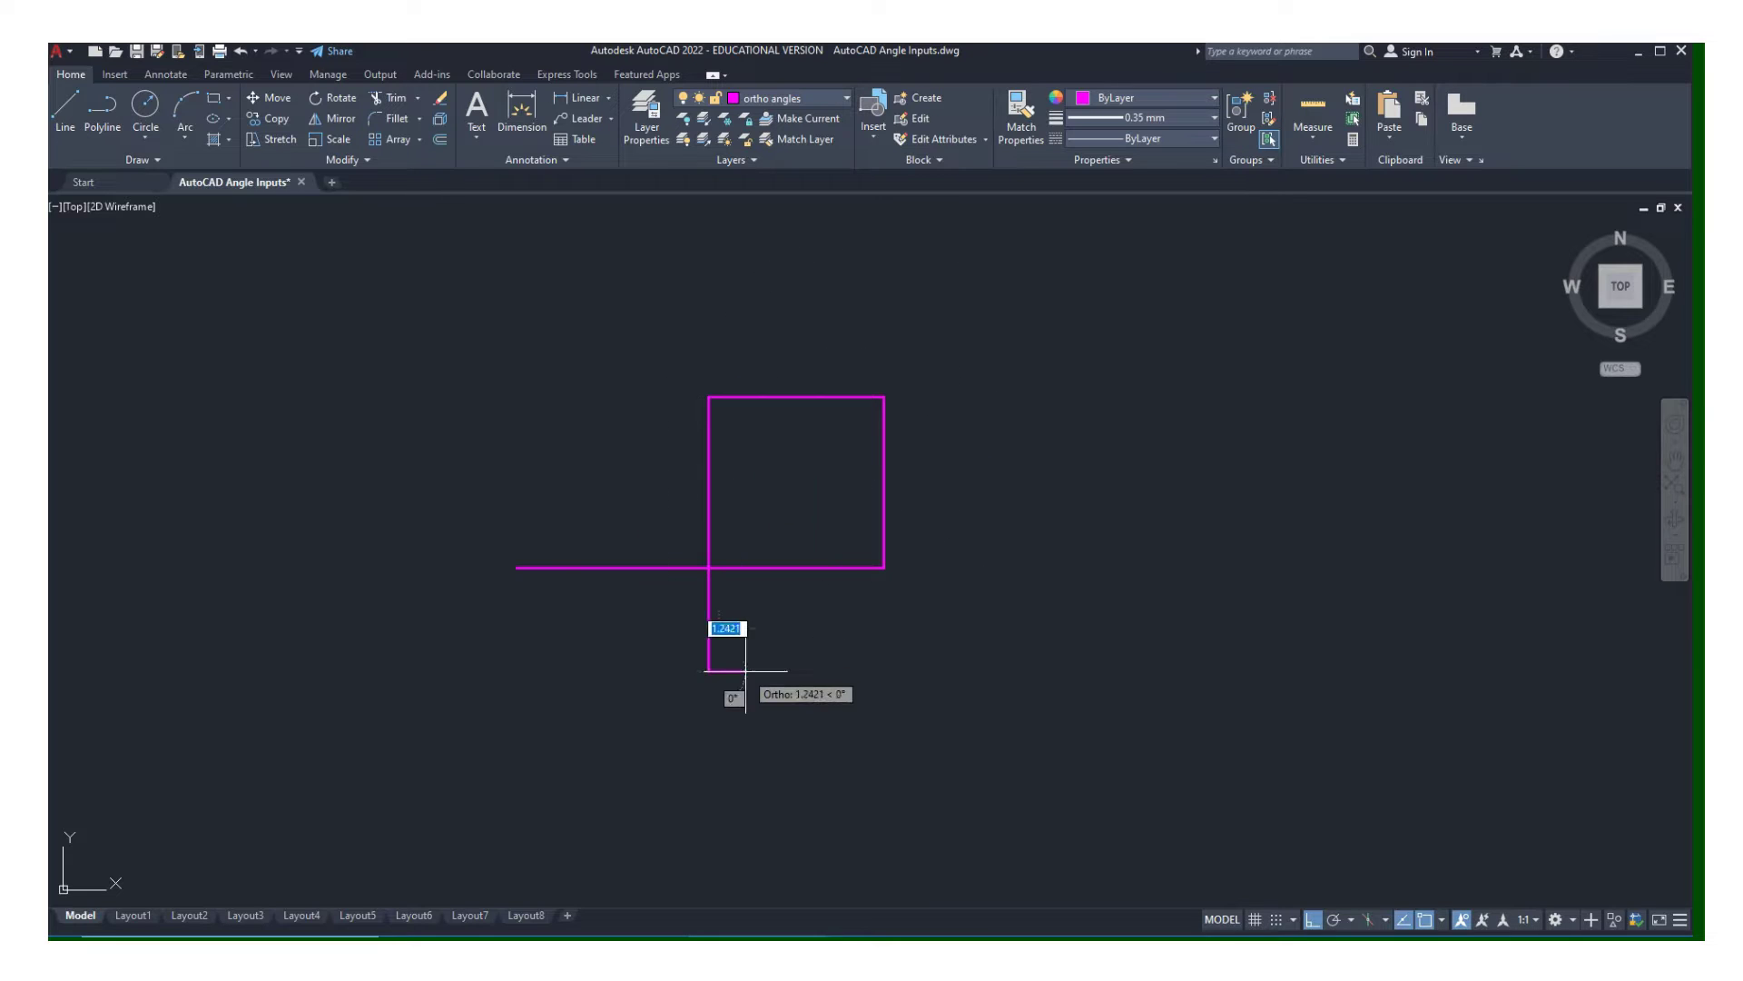
{"action": "left_click", "coordinate": [709, 671]}
{"action": "left_click", "coordinate": [419, 640]}
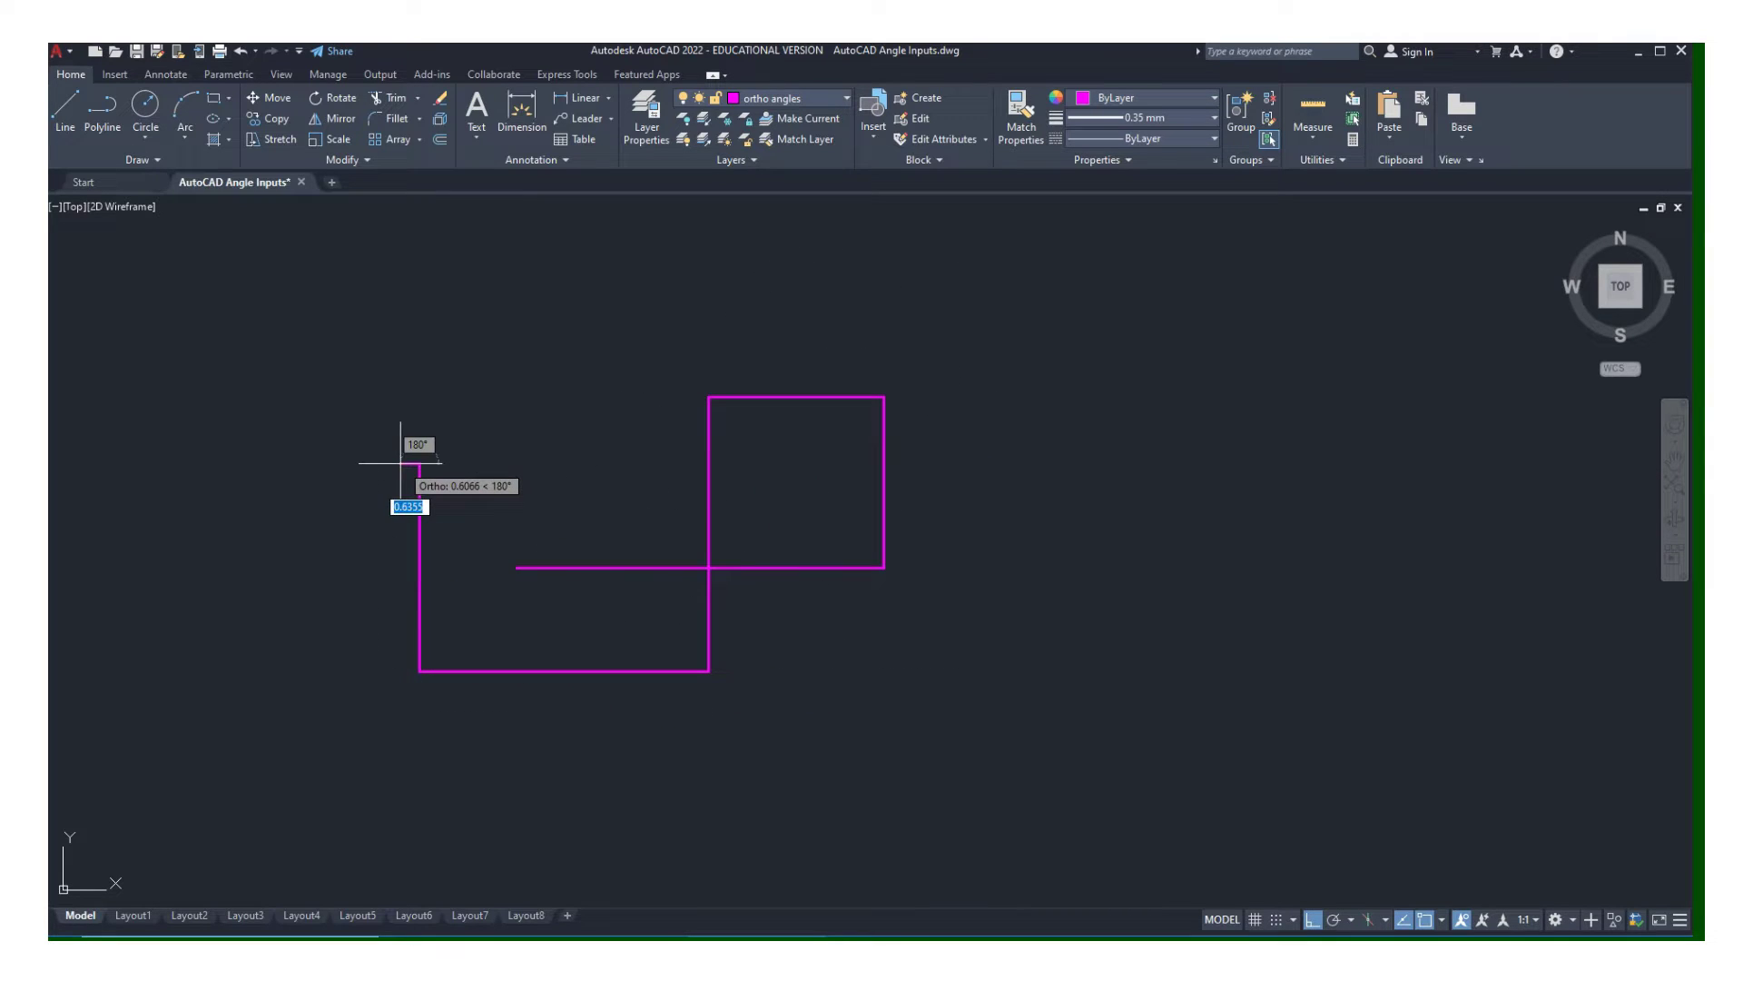
{"action": "left_click", "coordinate": [419, 463]}
{"action": "key", "text": "Escape"}
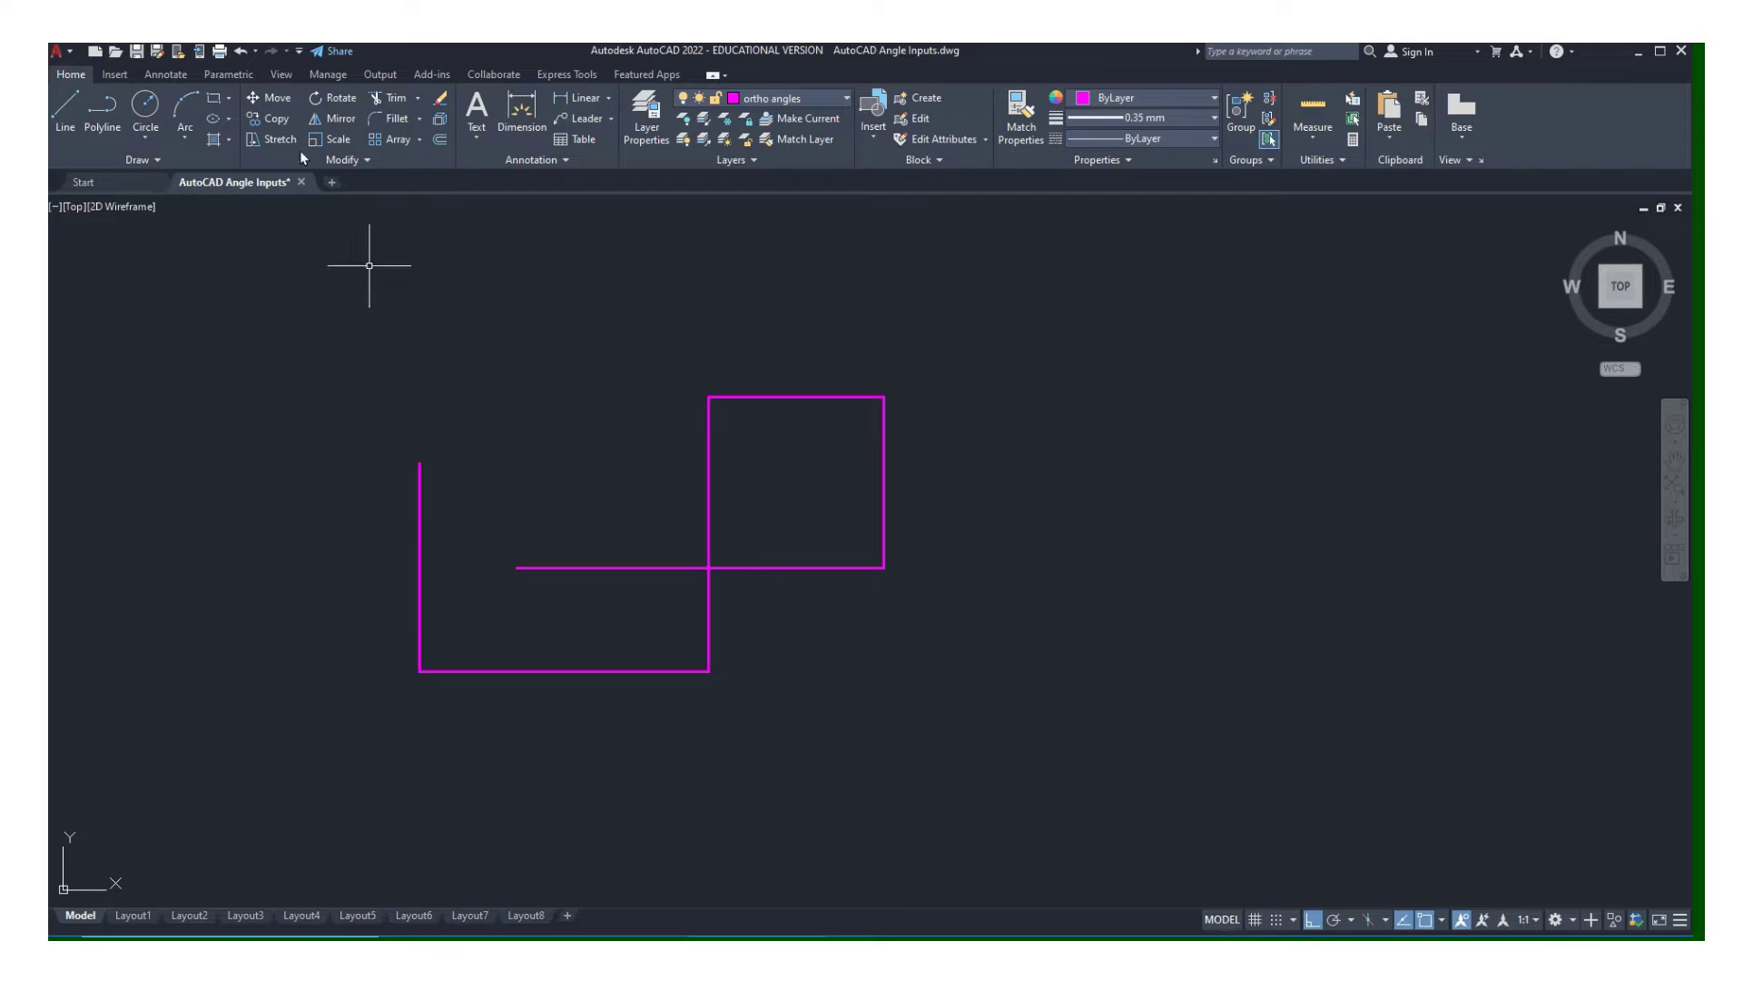
{"action": "left_click", "coordinate": [236, 52]}
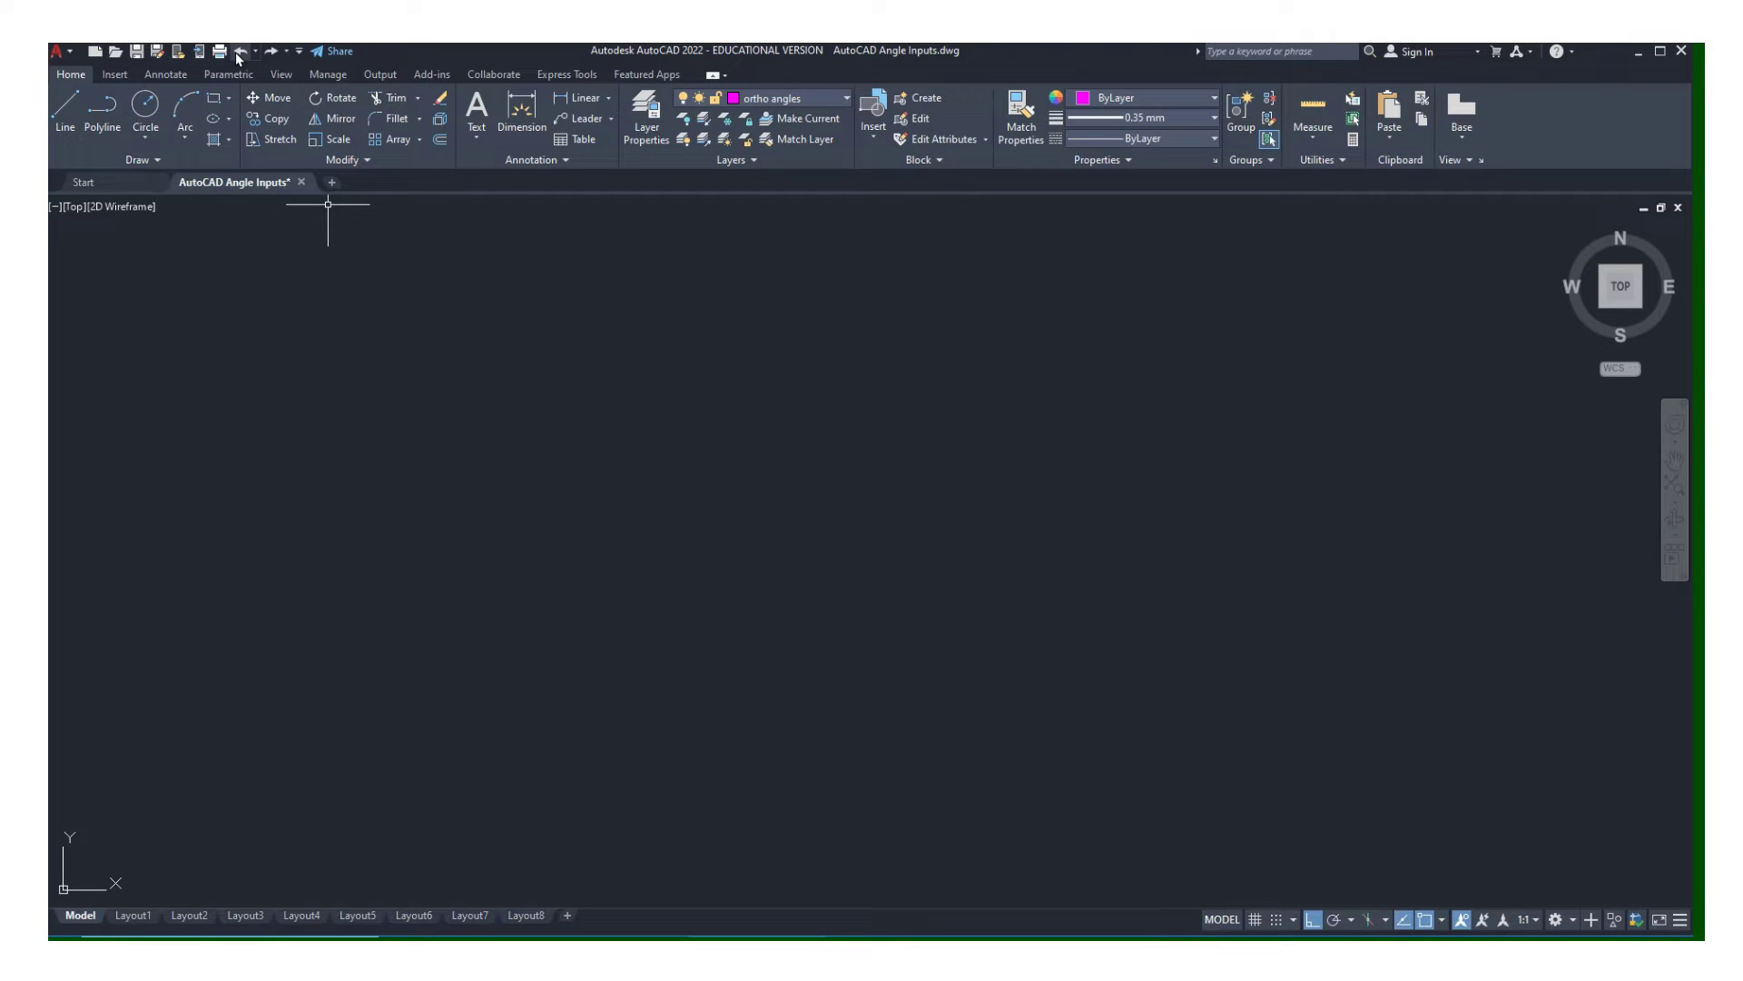
Draw a closed rectangle about 11 units wide from four separate lines with ortho mode on.
{"action": "left_click", "coordinate": [60, 111]}
{"action": "left_click", "coordinate": [533, 680]}
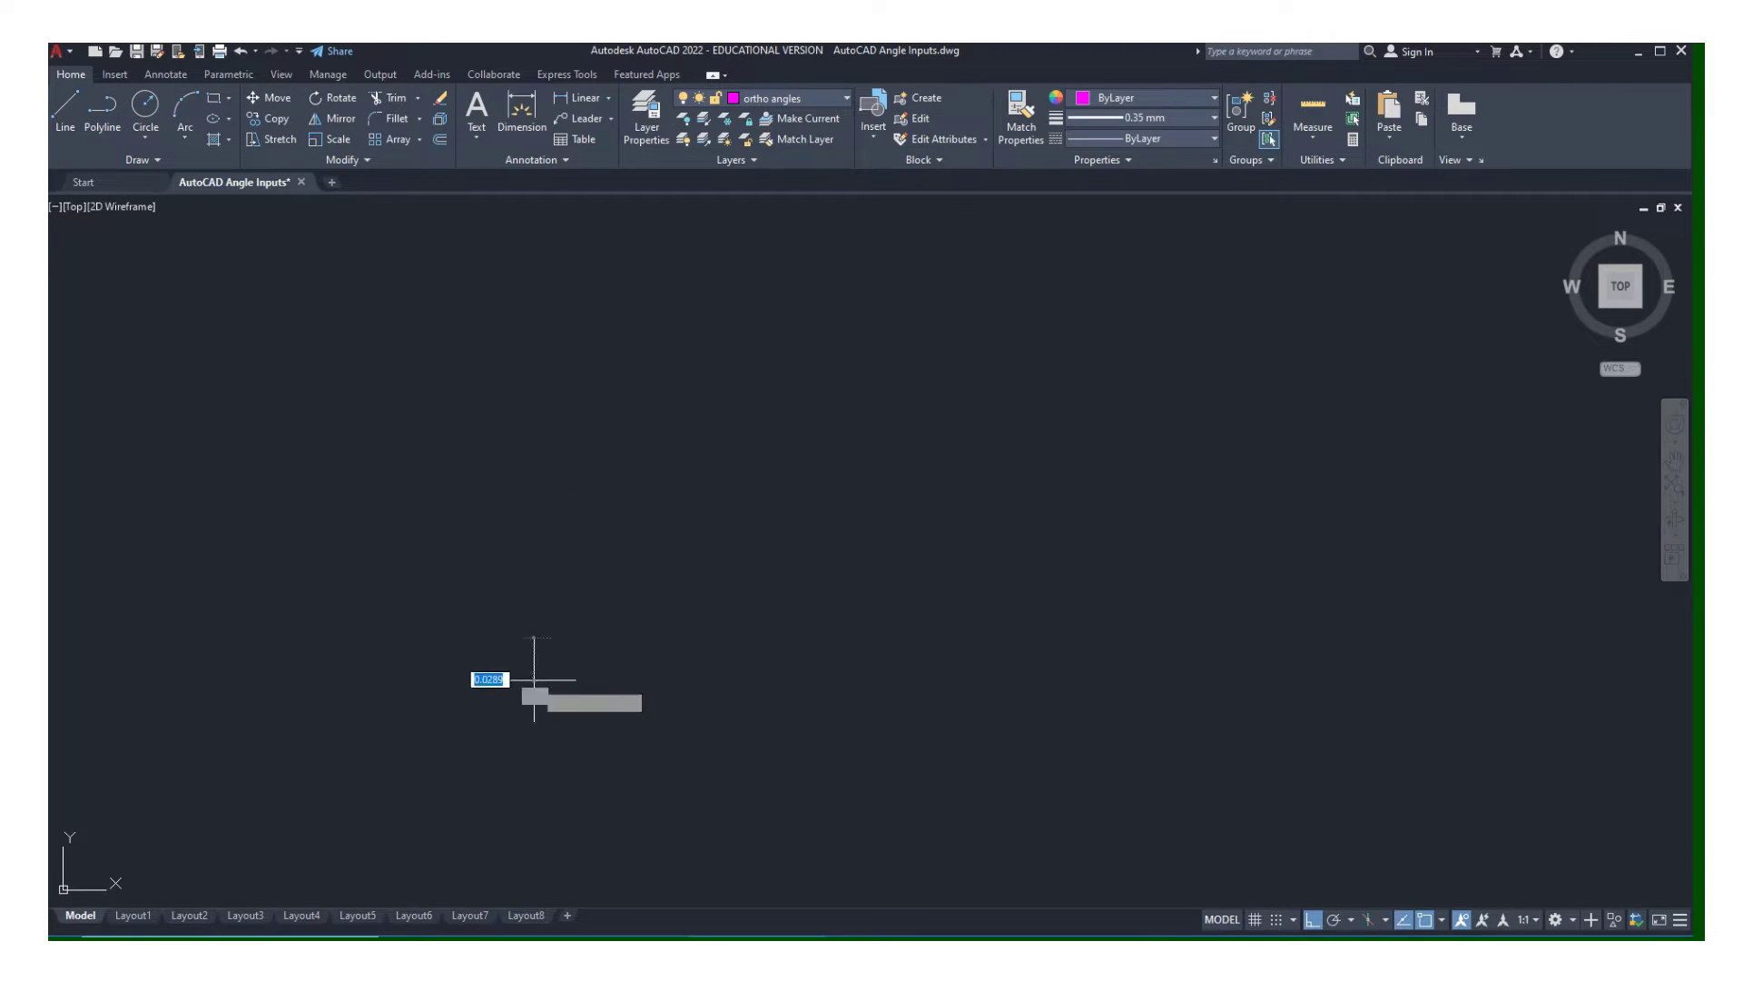
{"action": "left_click", "coordinate": [870, 680]}
{"action": "left_click", "coordinate": [874, 419]}
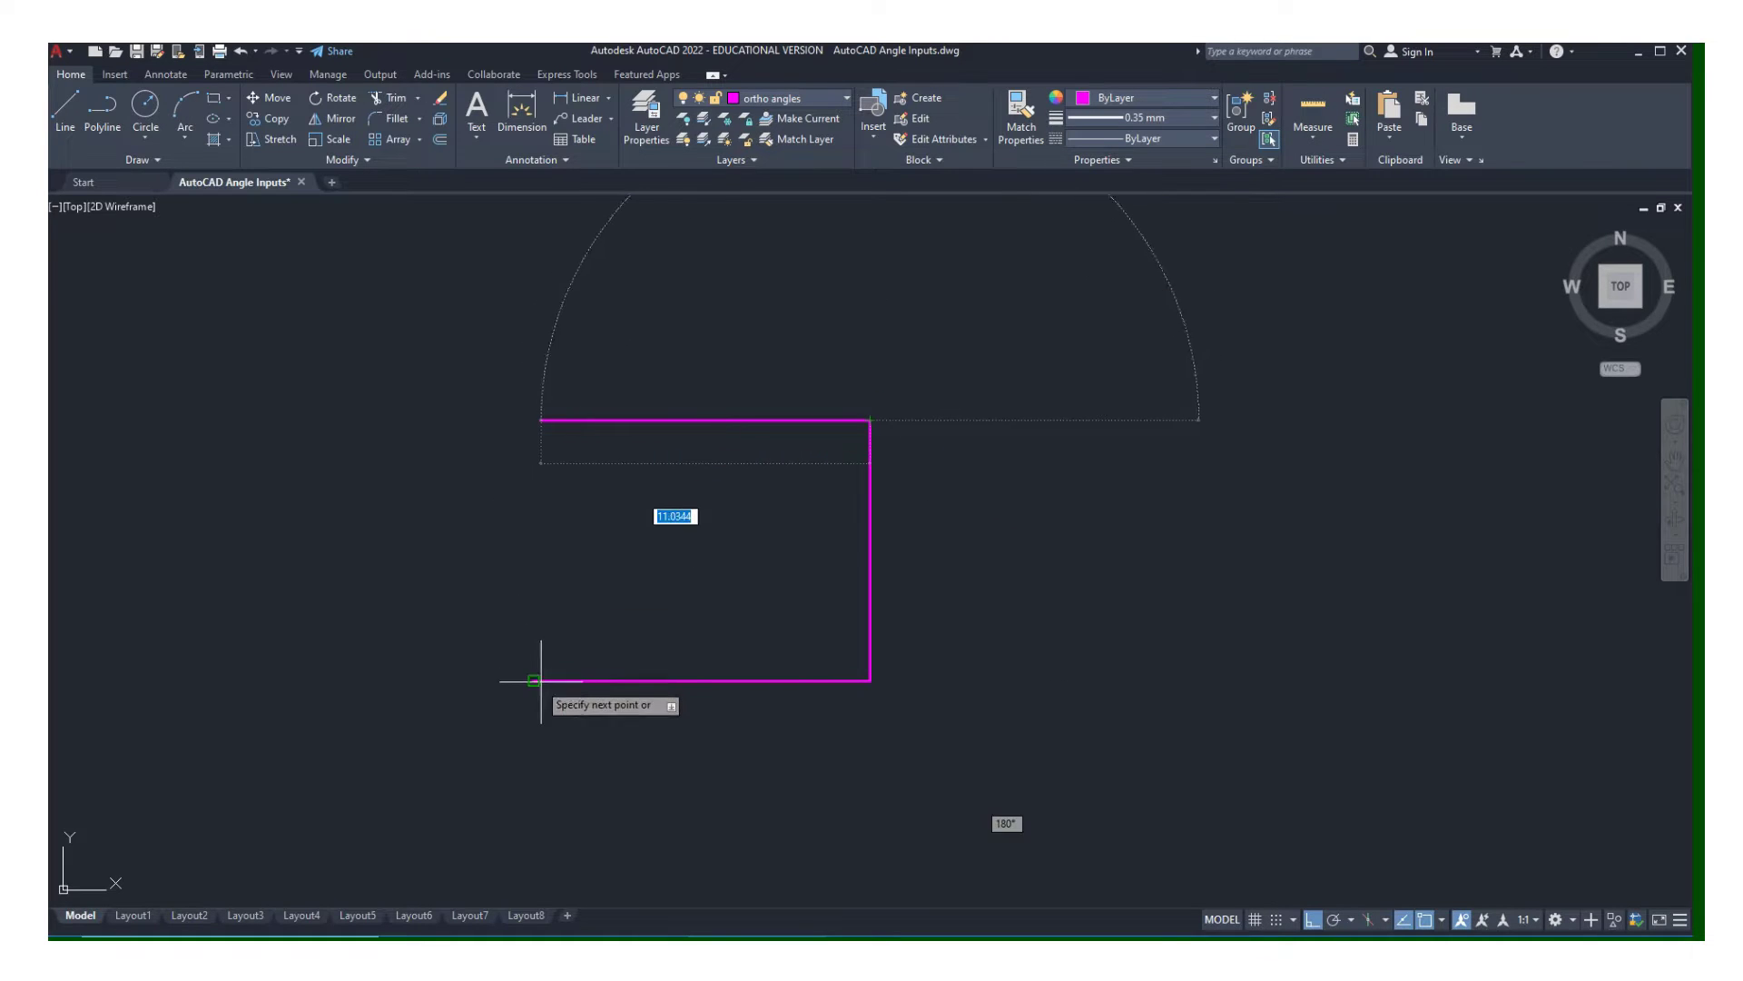
{"action": "mouse_move", "coordinate": [533, 681]}
{"action": "left_click", "coordinate": [533, 420]}
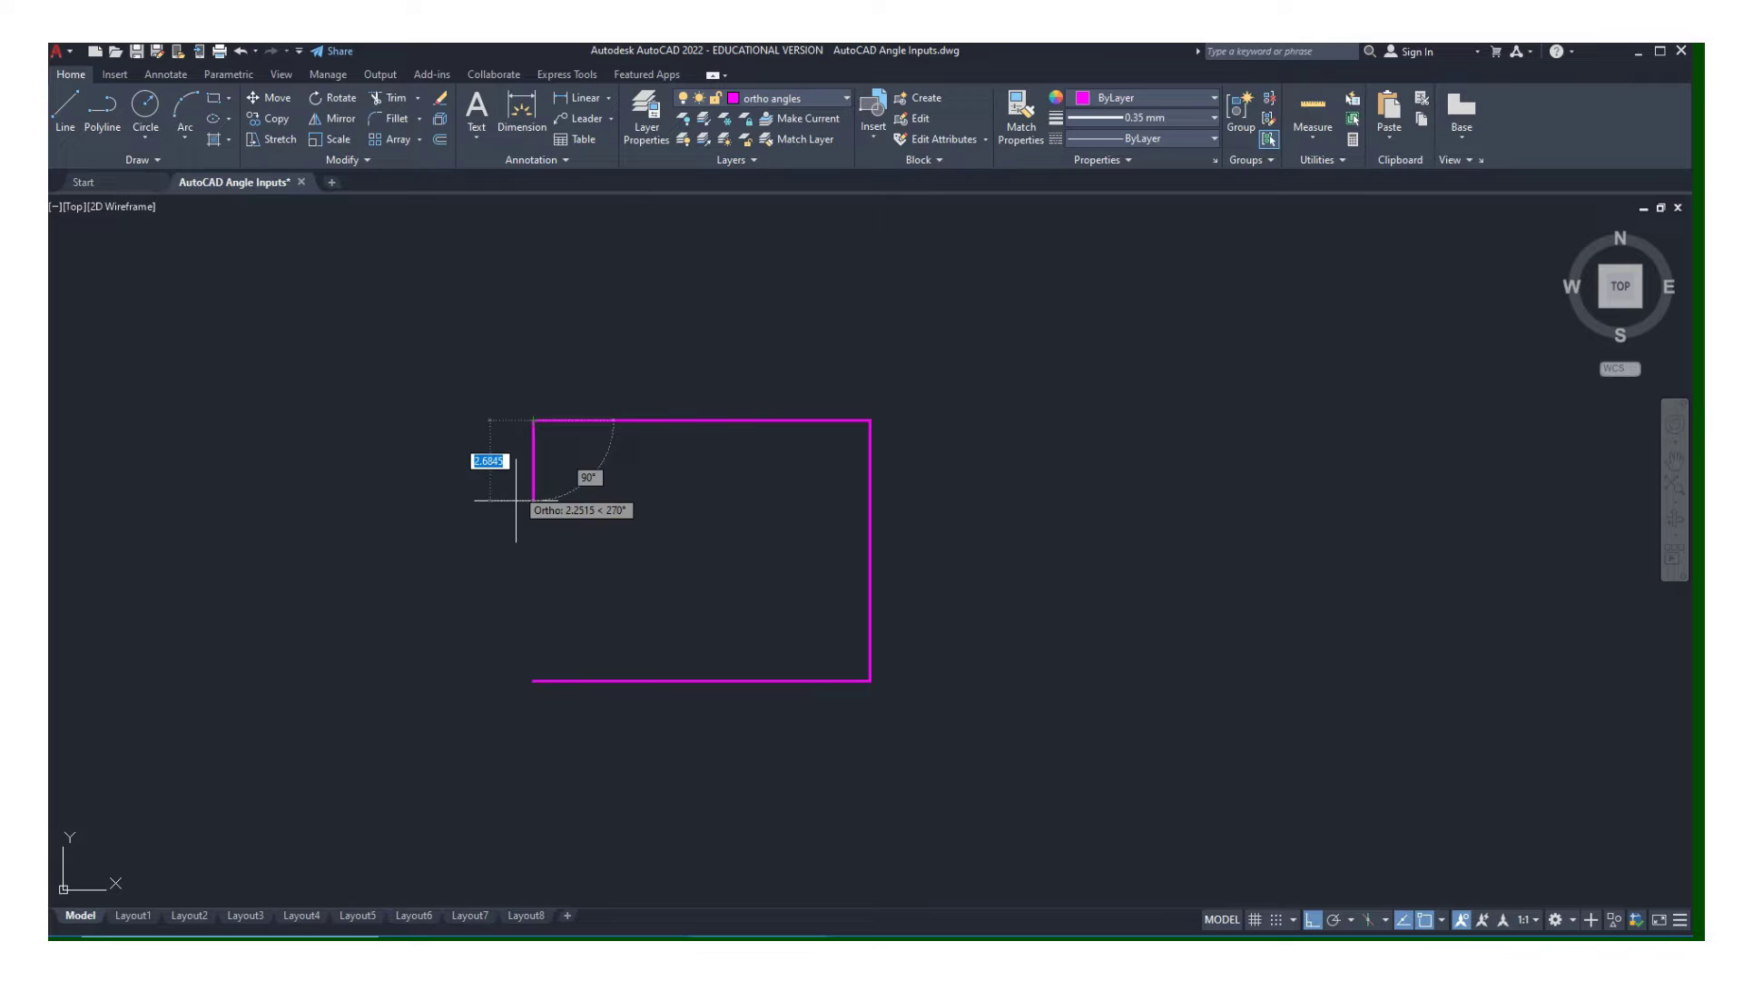
{"action": "left_click", "coordinate": [529, 678]}
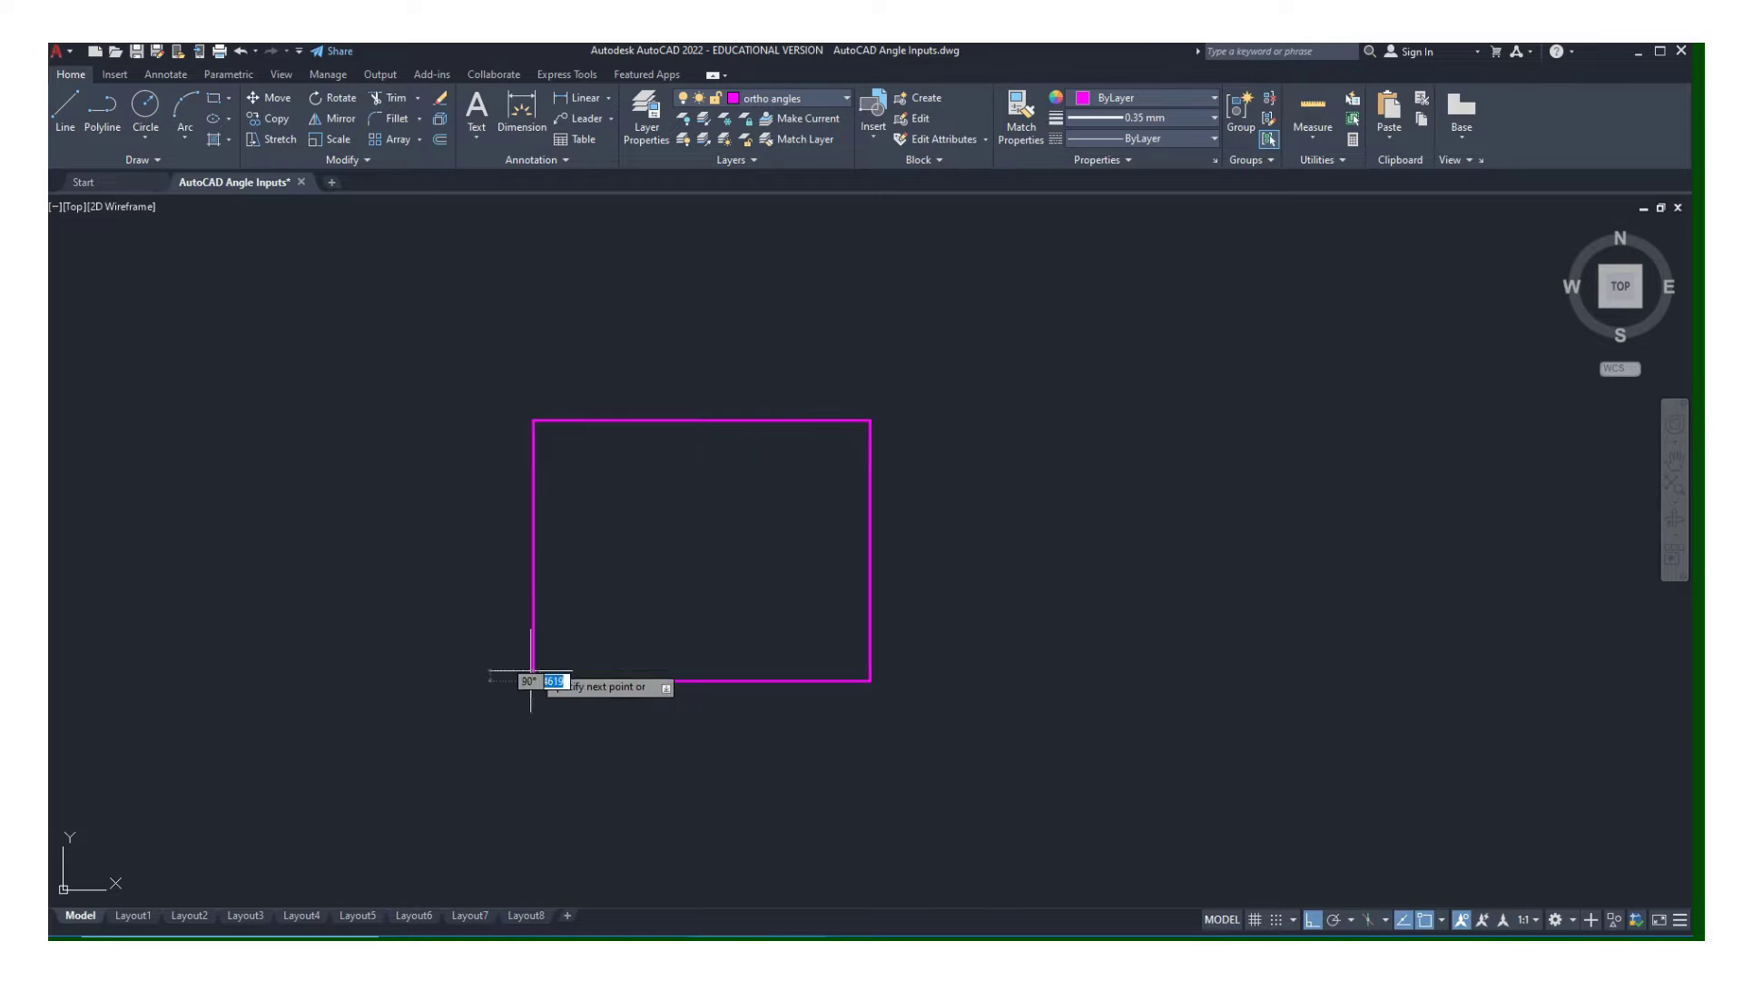
{"action": "key", "text": "Escape"}
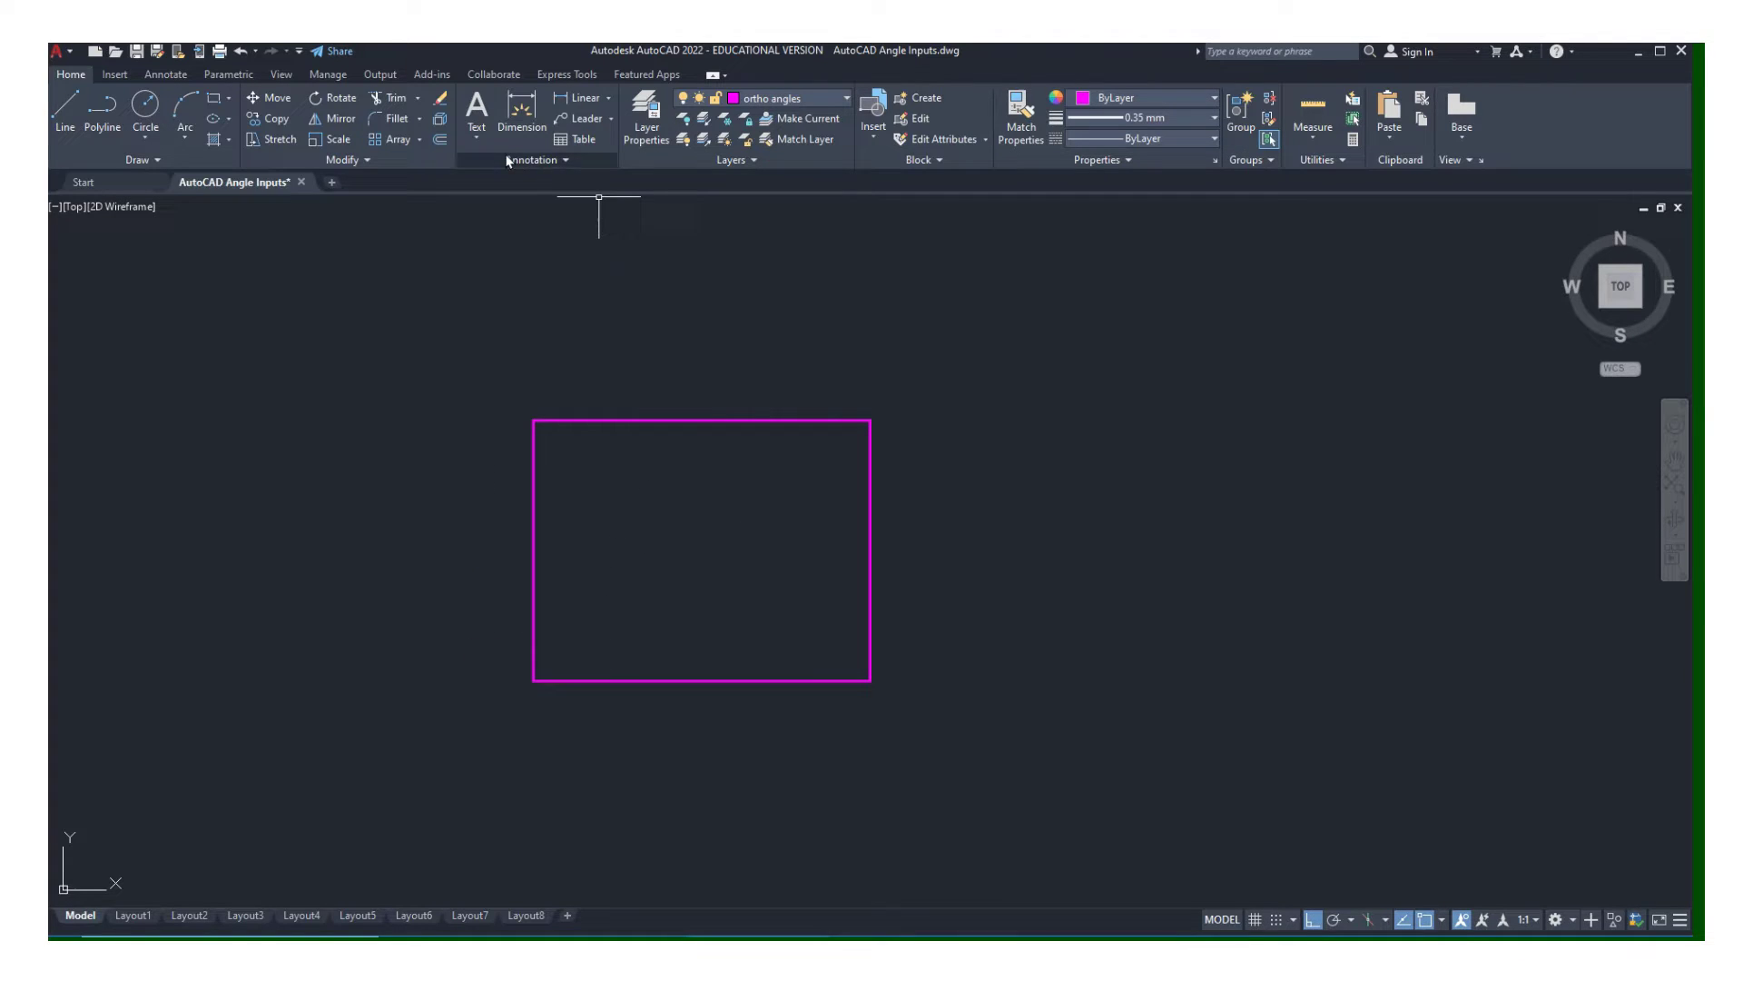
Offset the rectangle's right and top edges inward by 0.5.
{"action": "left_click", "coordinate": [441, 139]}
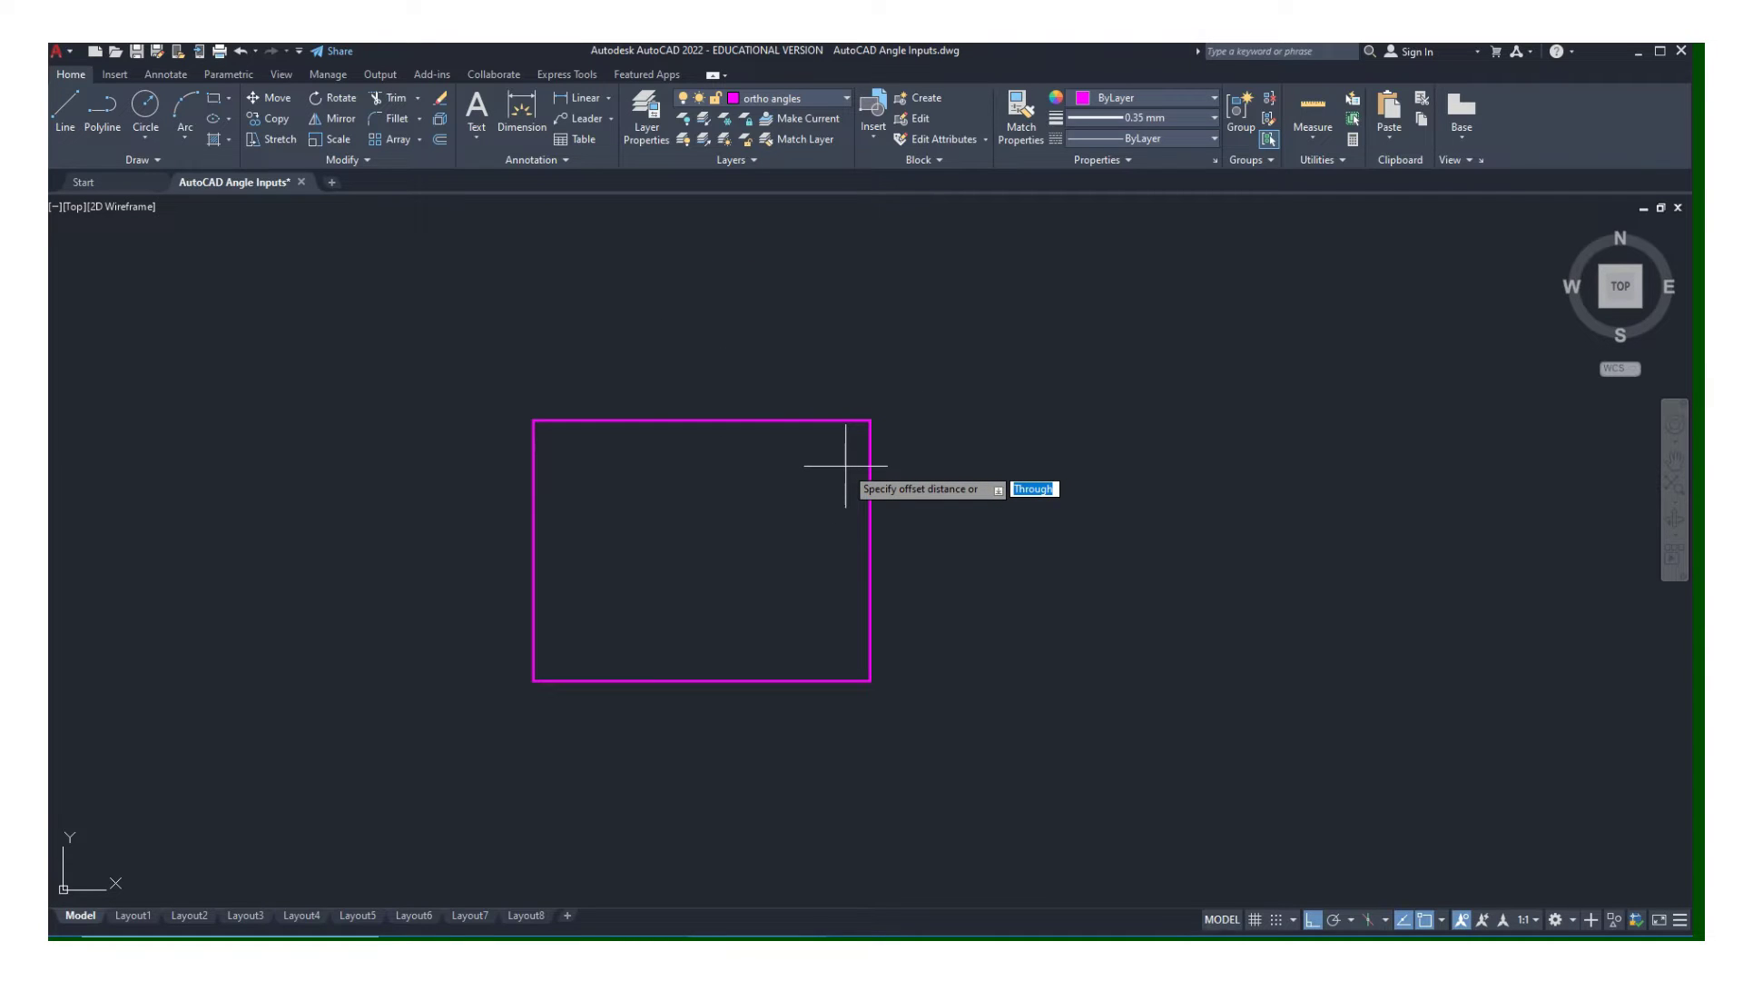
{"action": "key", "text": "Return"}
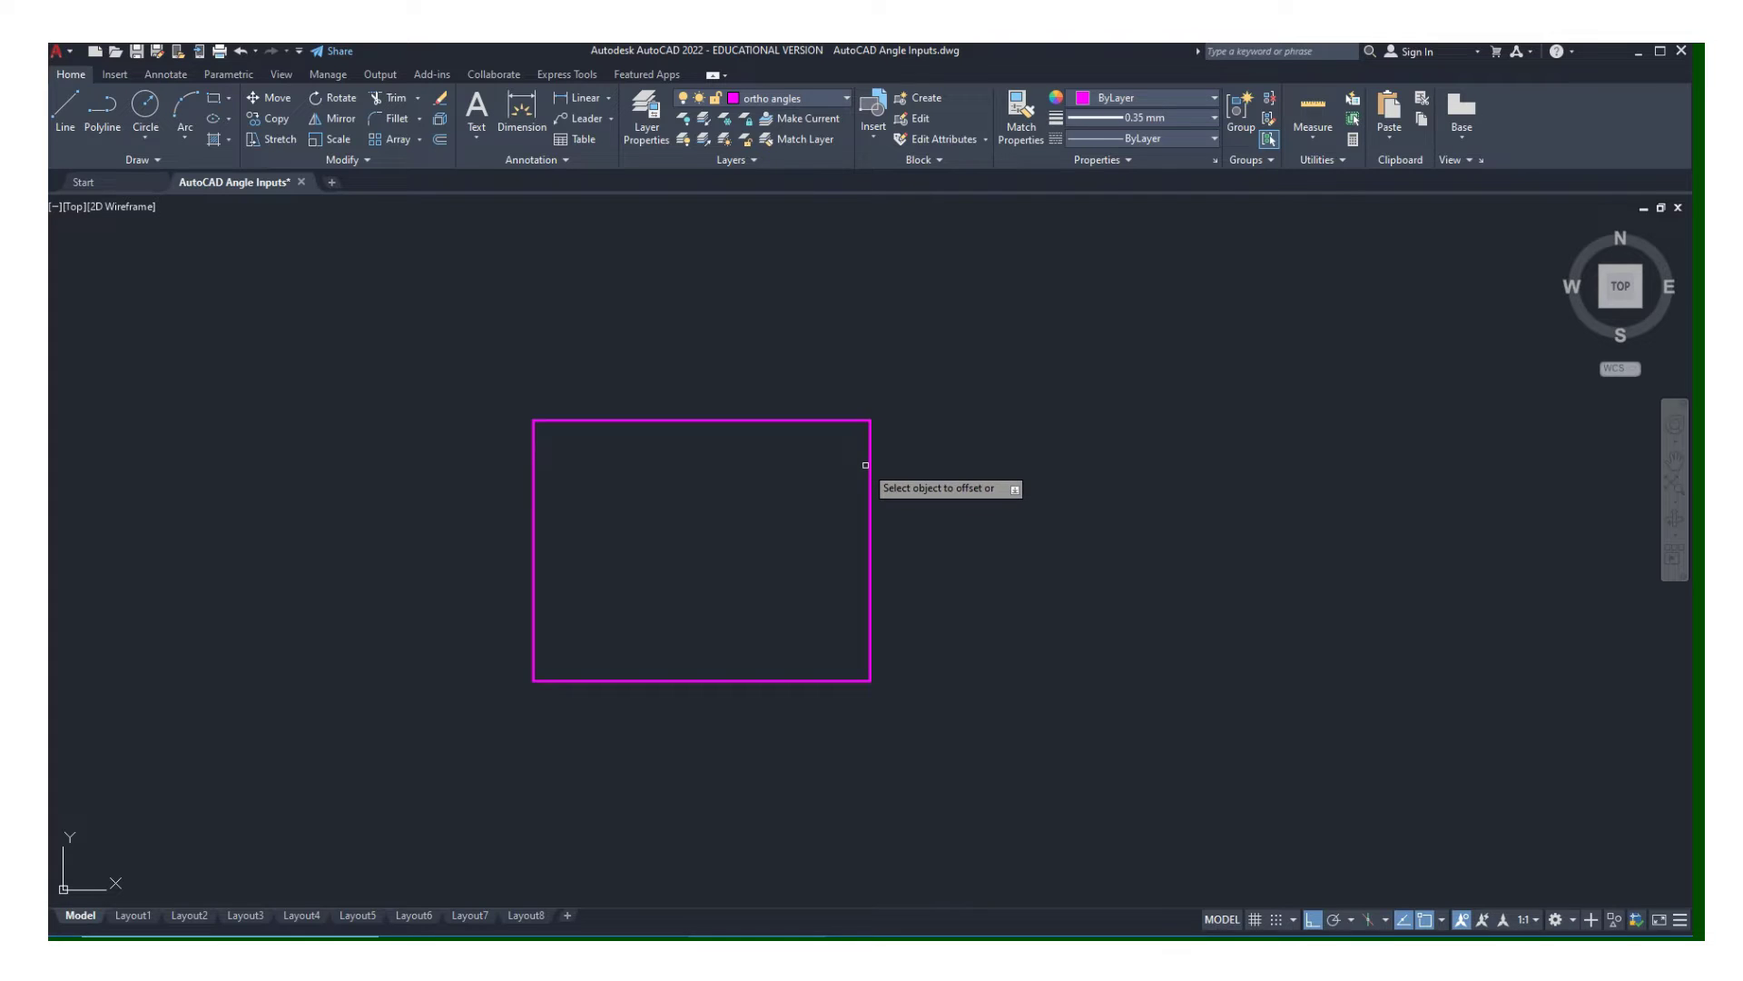
{"action": "left_click", "coordinate": [865, 465]}
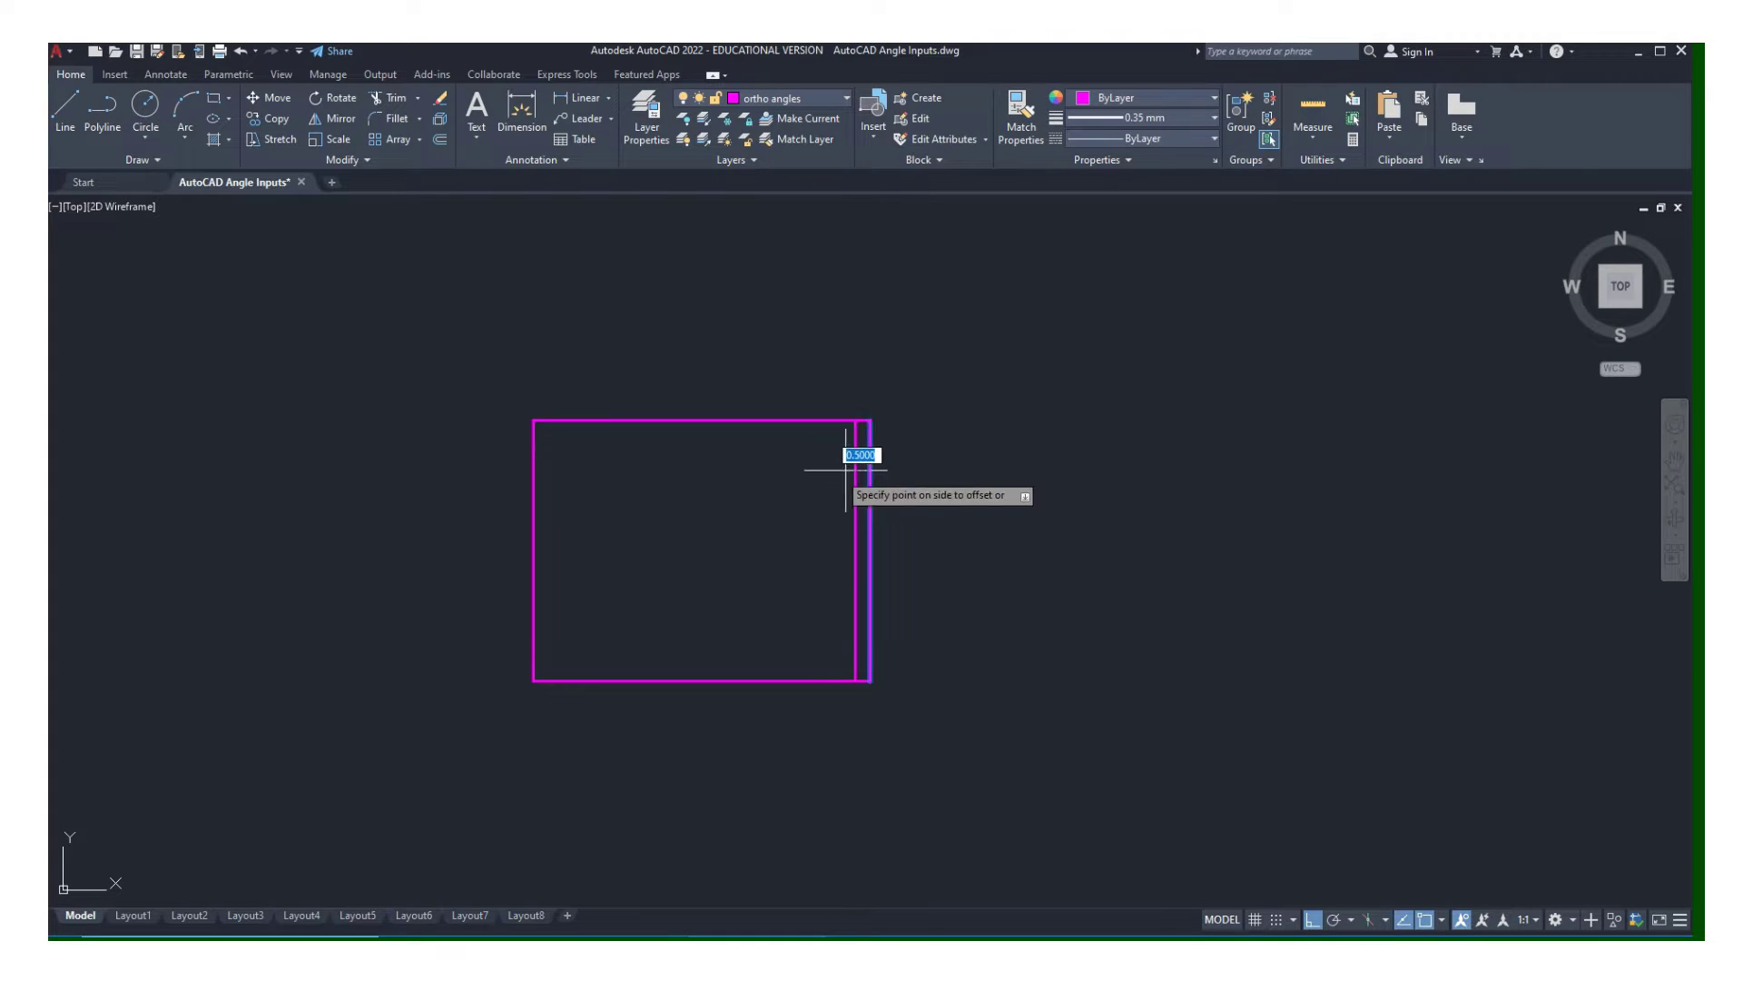
{"action": "left_click", "coordinate": [849, 475]}
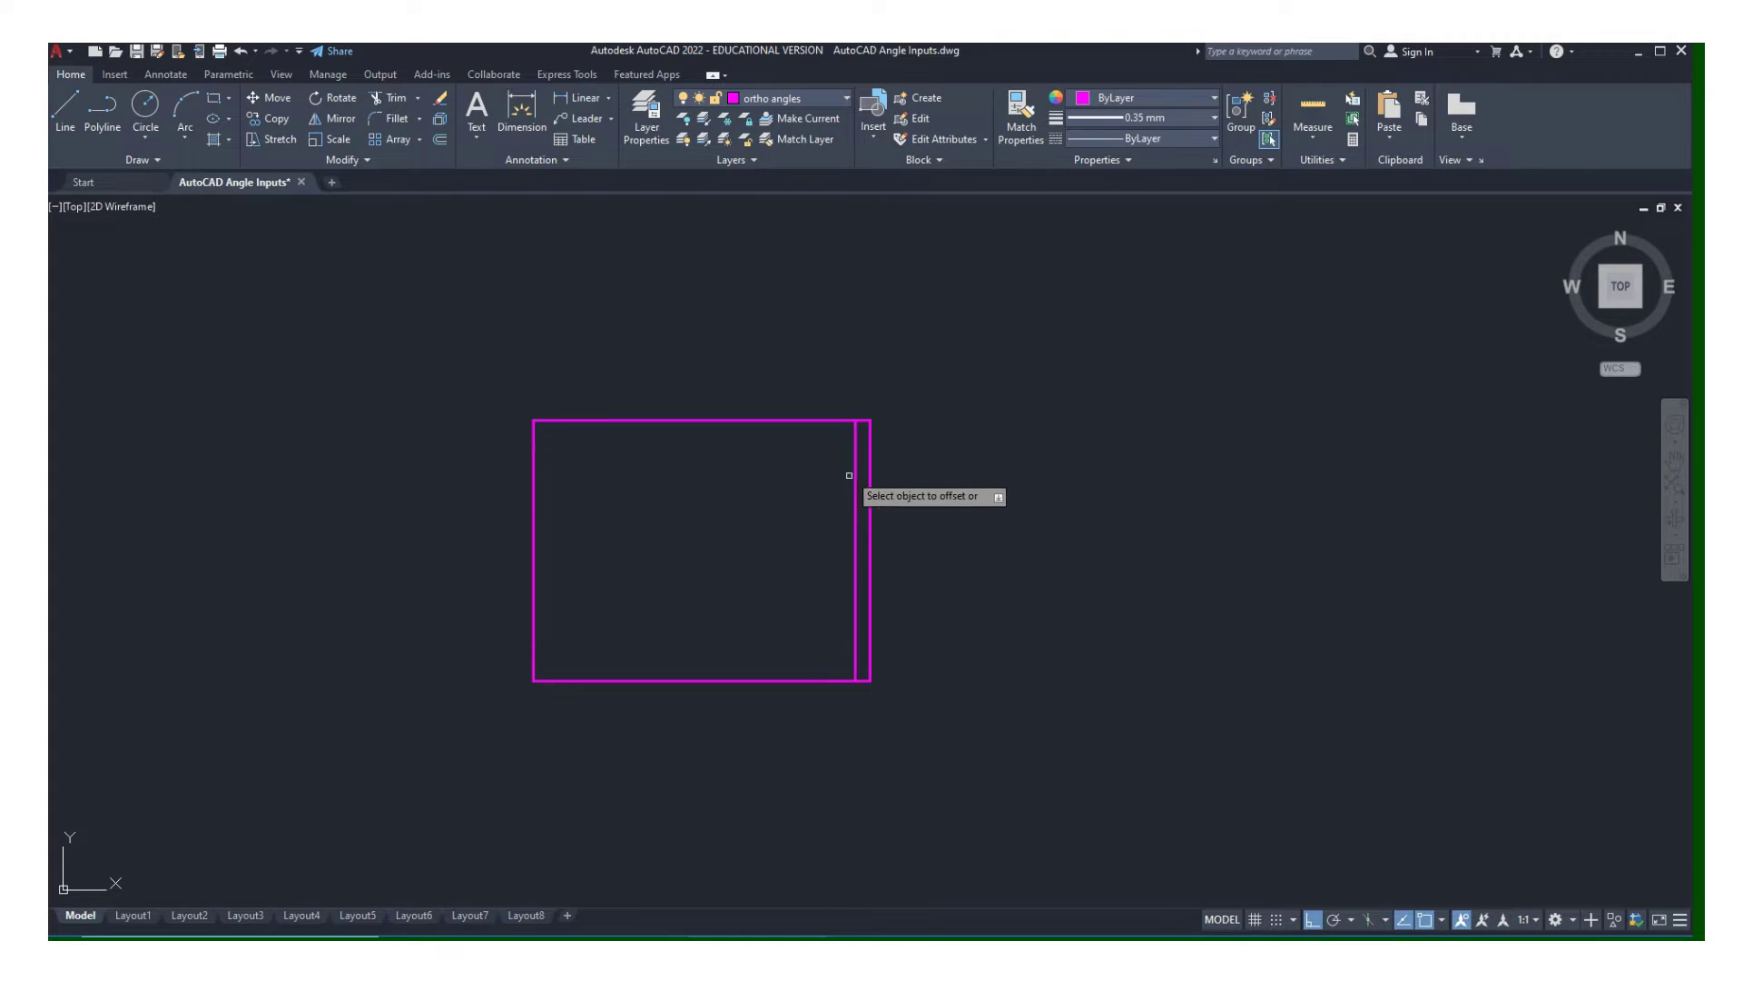
{"action": "left_click", "coordinate": [819, 420]}
{"action": "left_click", "coordinate": [821, 447]}
Draw a diagonal line across the upper-right corner between the points where the offset lines meet the rectangle's outer edges.
{"action": "scroll", "coordinate": [876, 433], "scroll_direction": "down", "scroll_amount": 2}
{"action": "scroll", "coordinate": [874, 433], "scroll_direction": "up", "scroll_amount": 8}
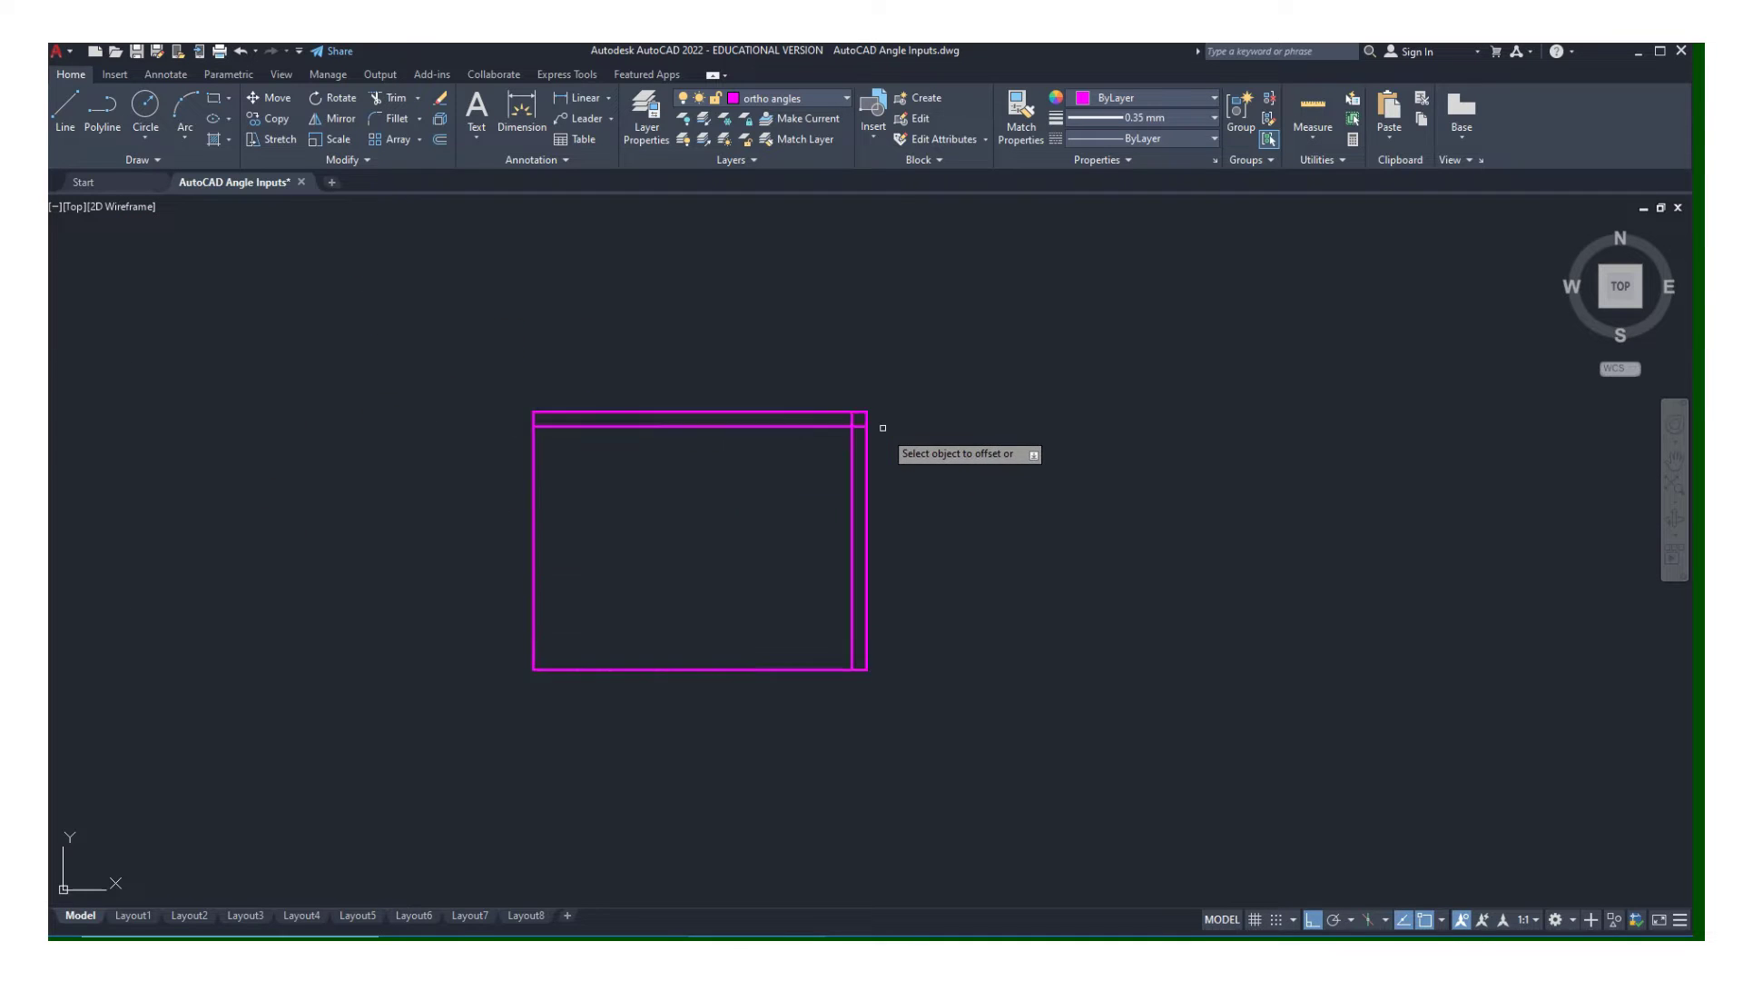
{"action": "scroll", "coordinate": [834, 394], "scroll_direction": "up", "scroll_amount": 2}
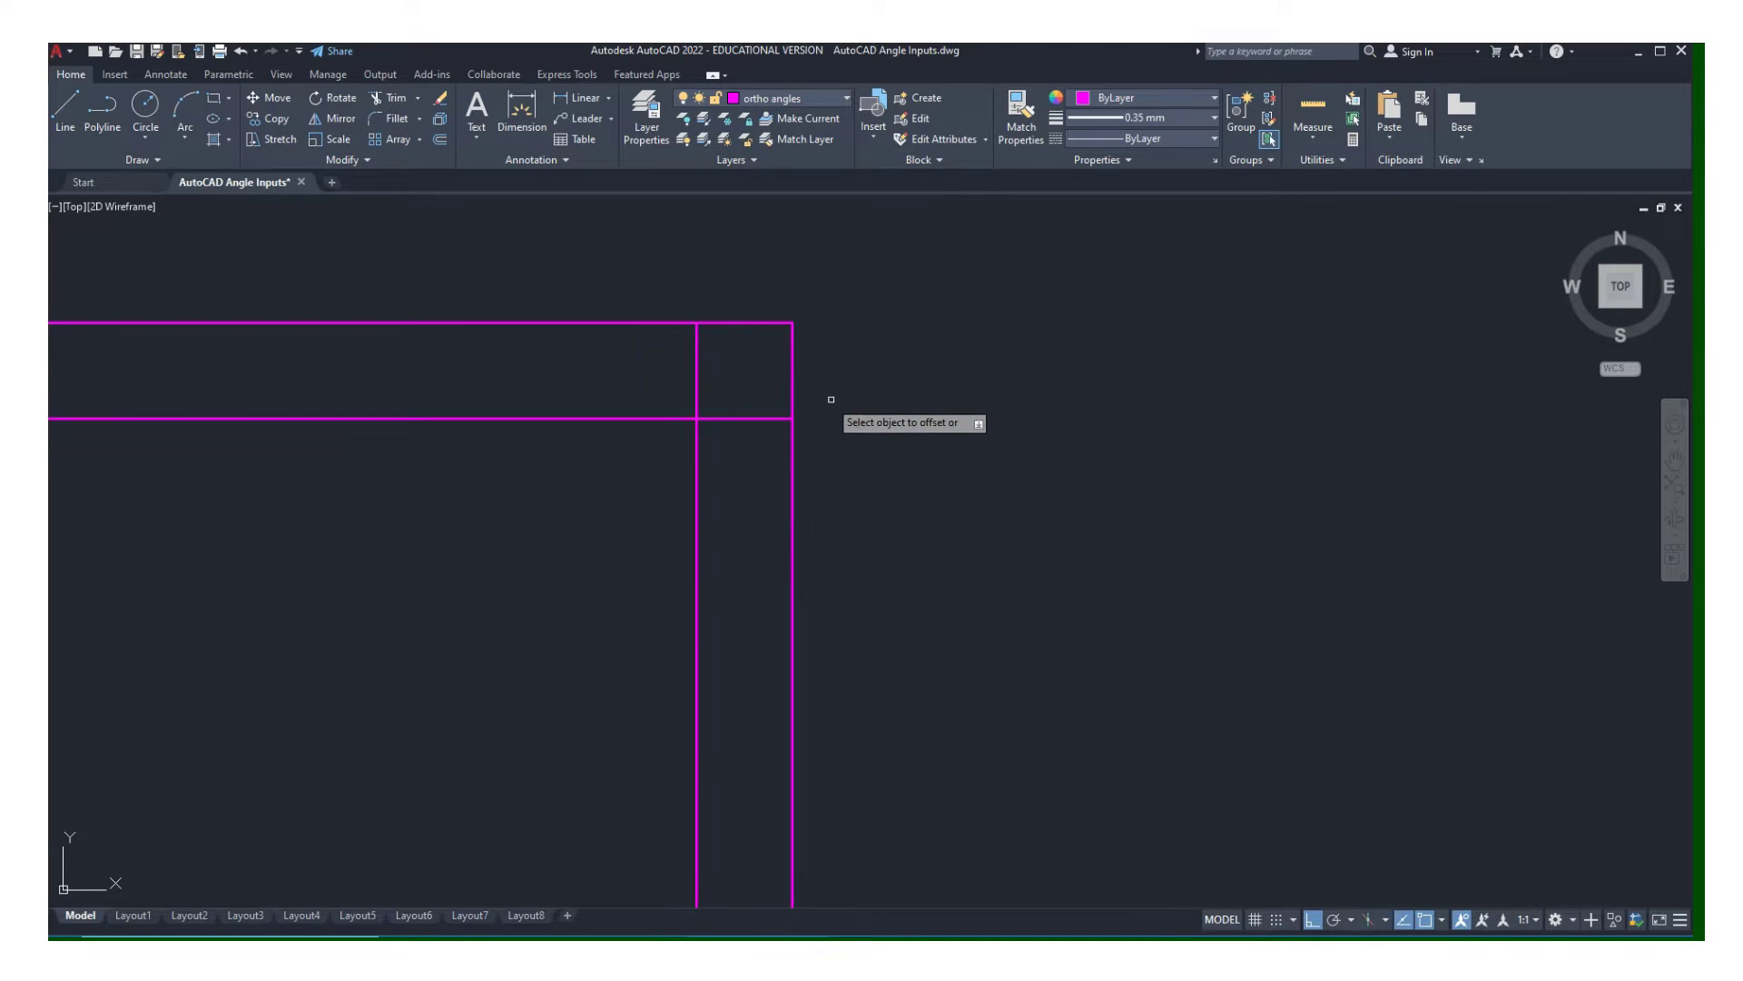
{"action": "left_click", "coordinate": [74, 117]}
{"action": "left_click", "coordinate": [697, 323]}
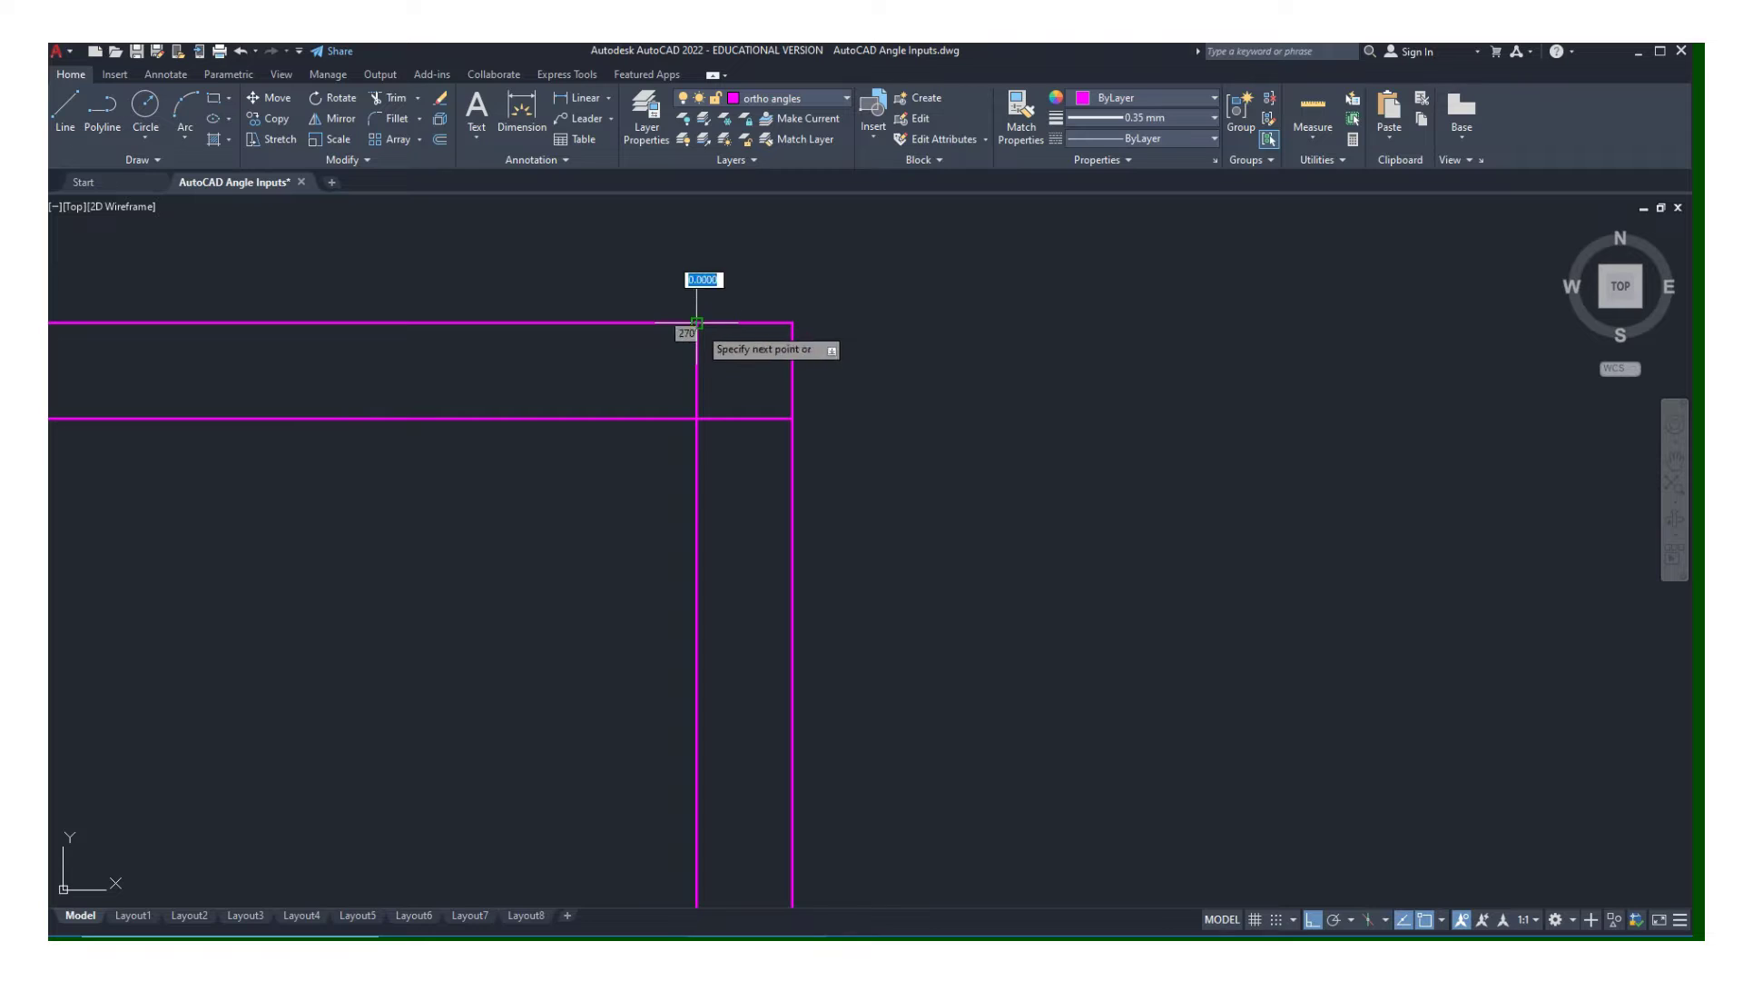
{"action": "left_click", "coordinate": [793, 419]}
{"action": "key", "text": "Return"}
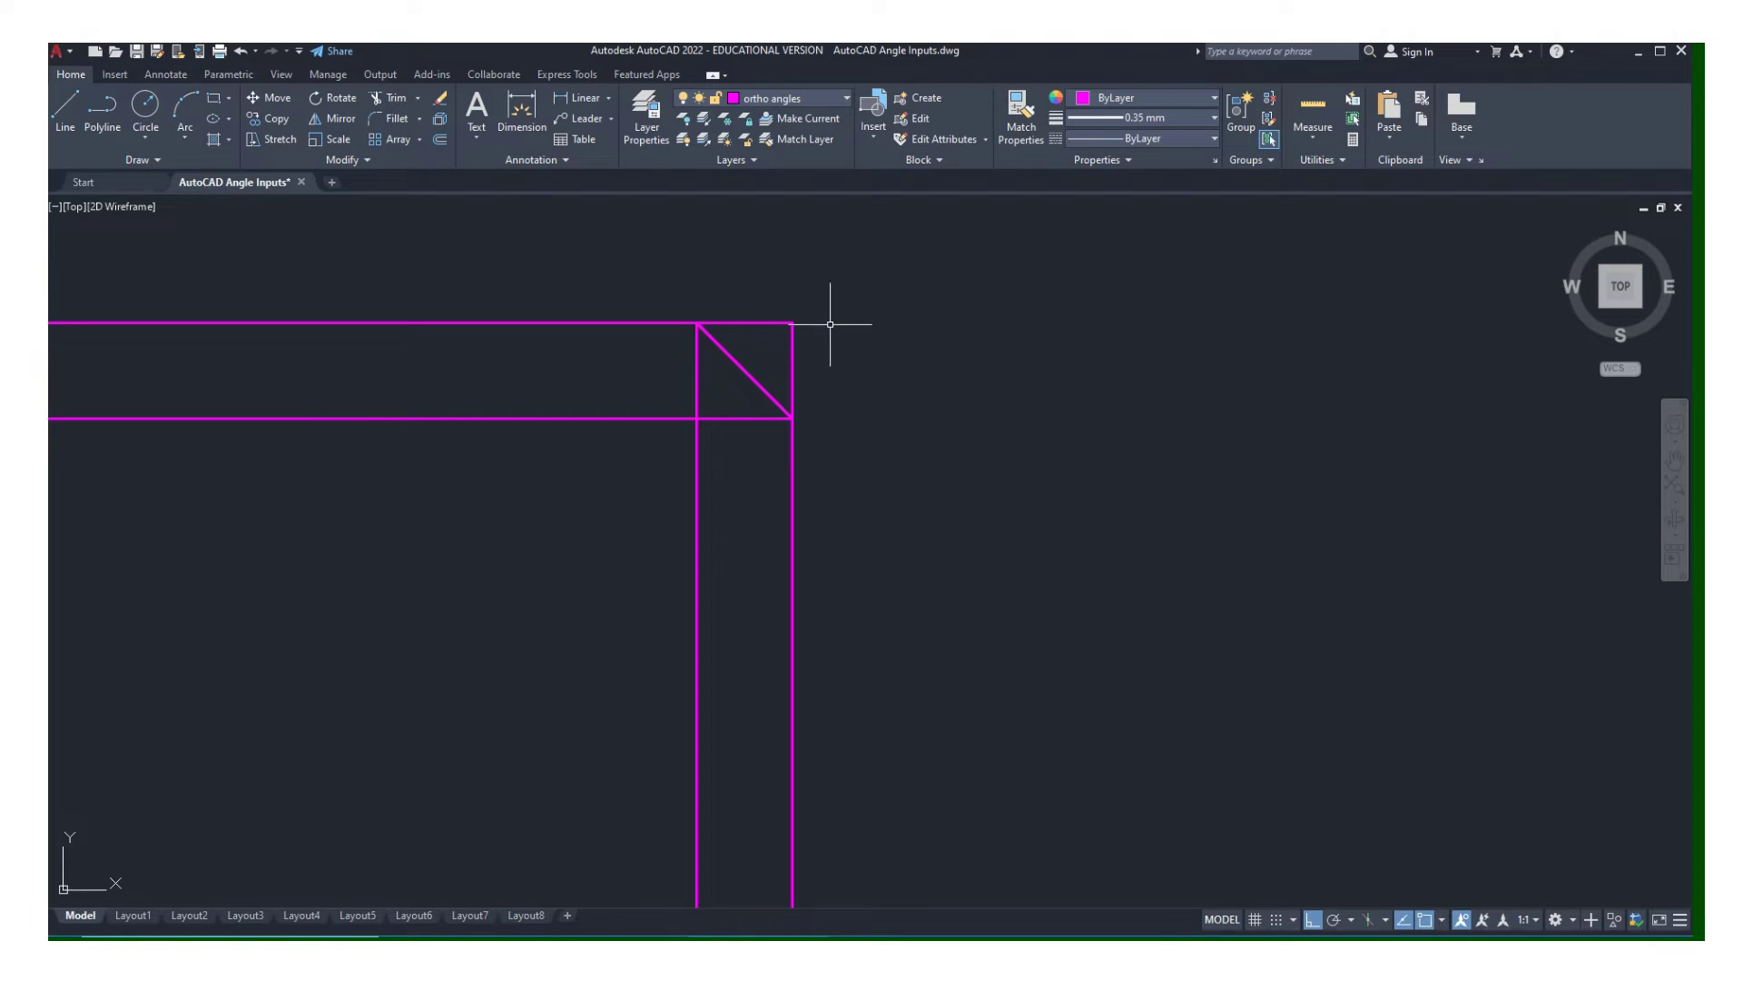
{"action": "left_click", "coordinate": [439, 100]}
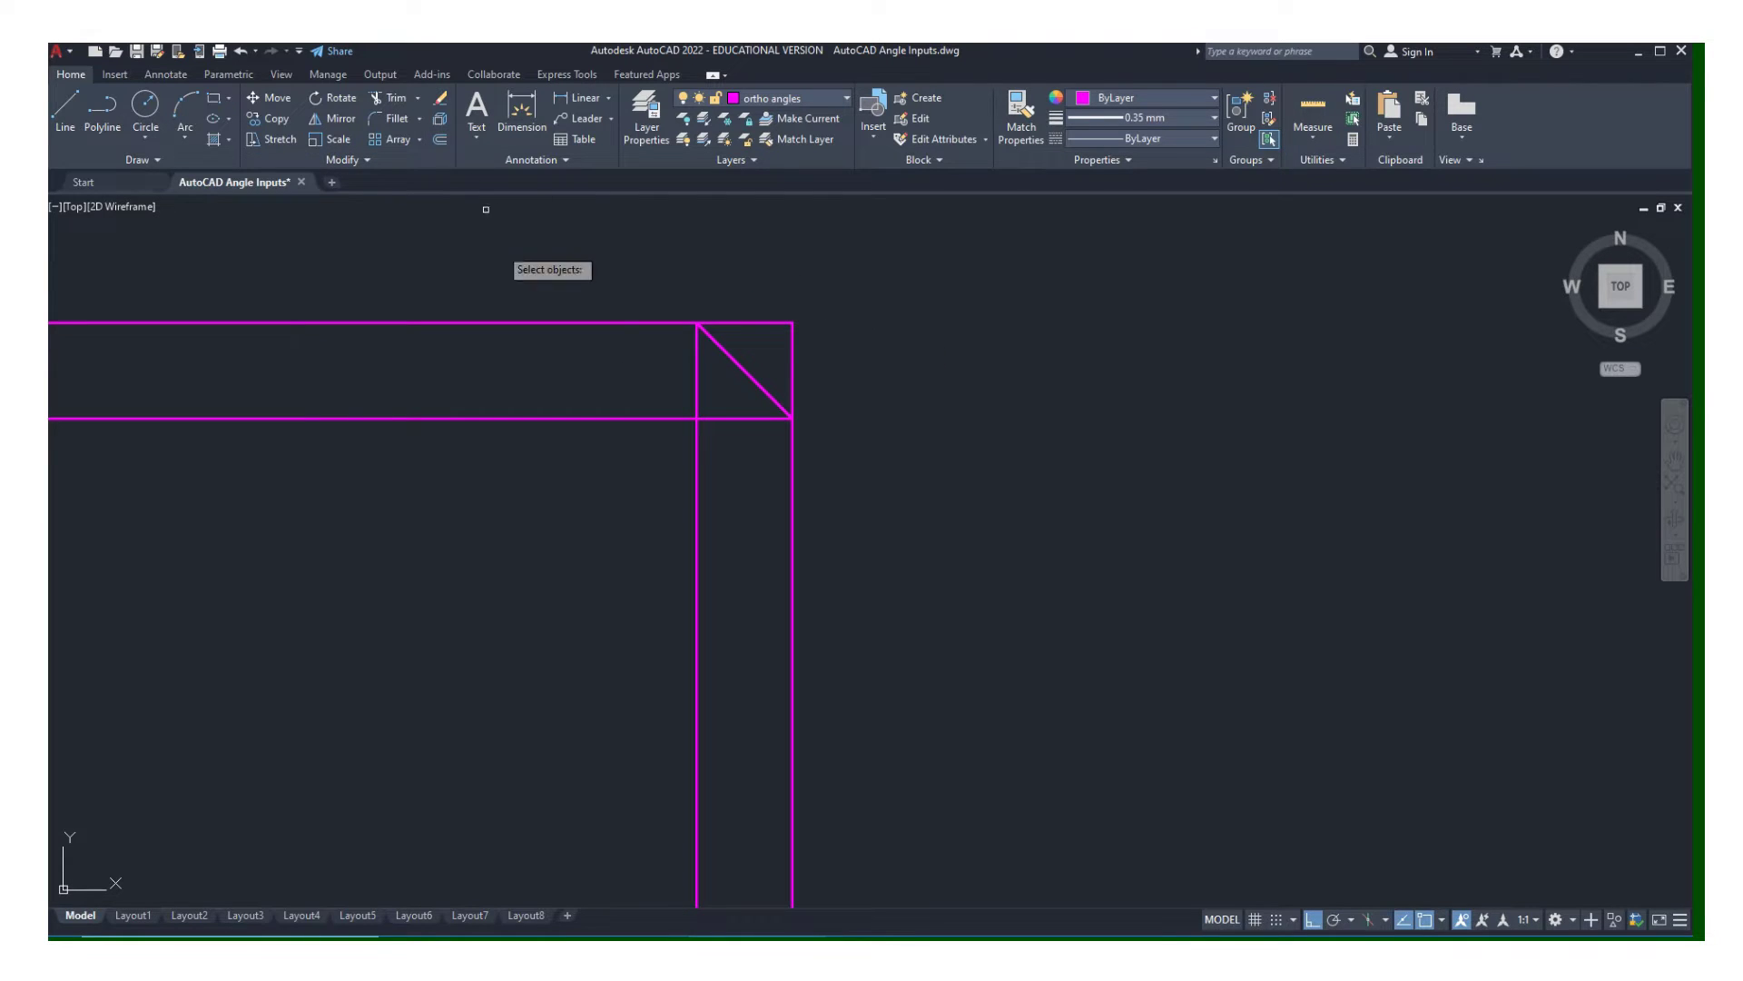
{"action": "left_click", "coordinate": [581, 419]}
{"action": "left_click", "coordinate": [696, 457]}
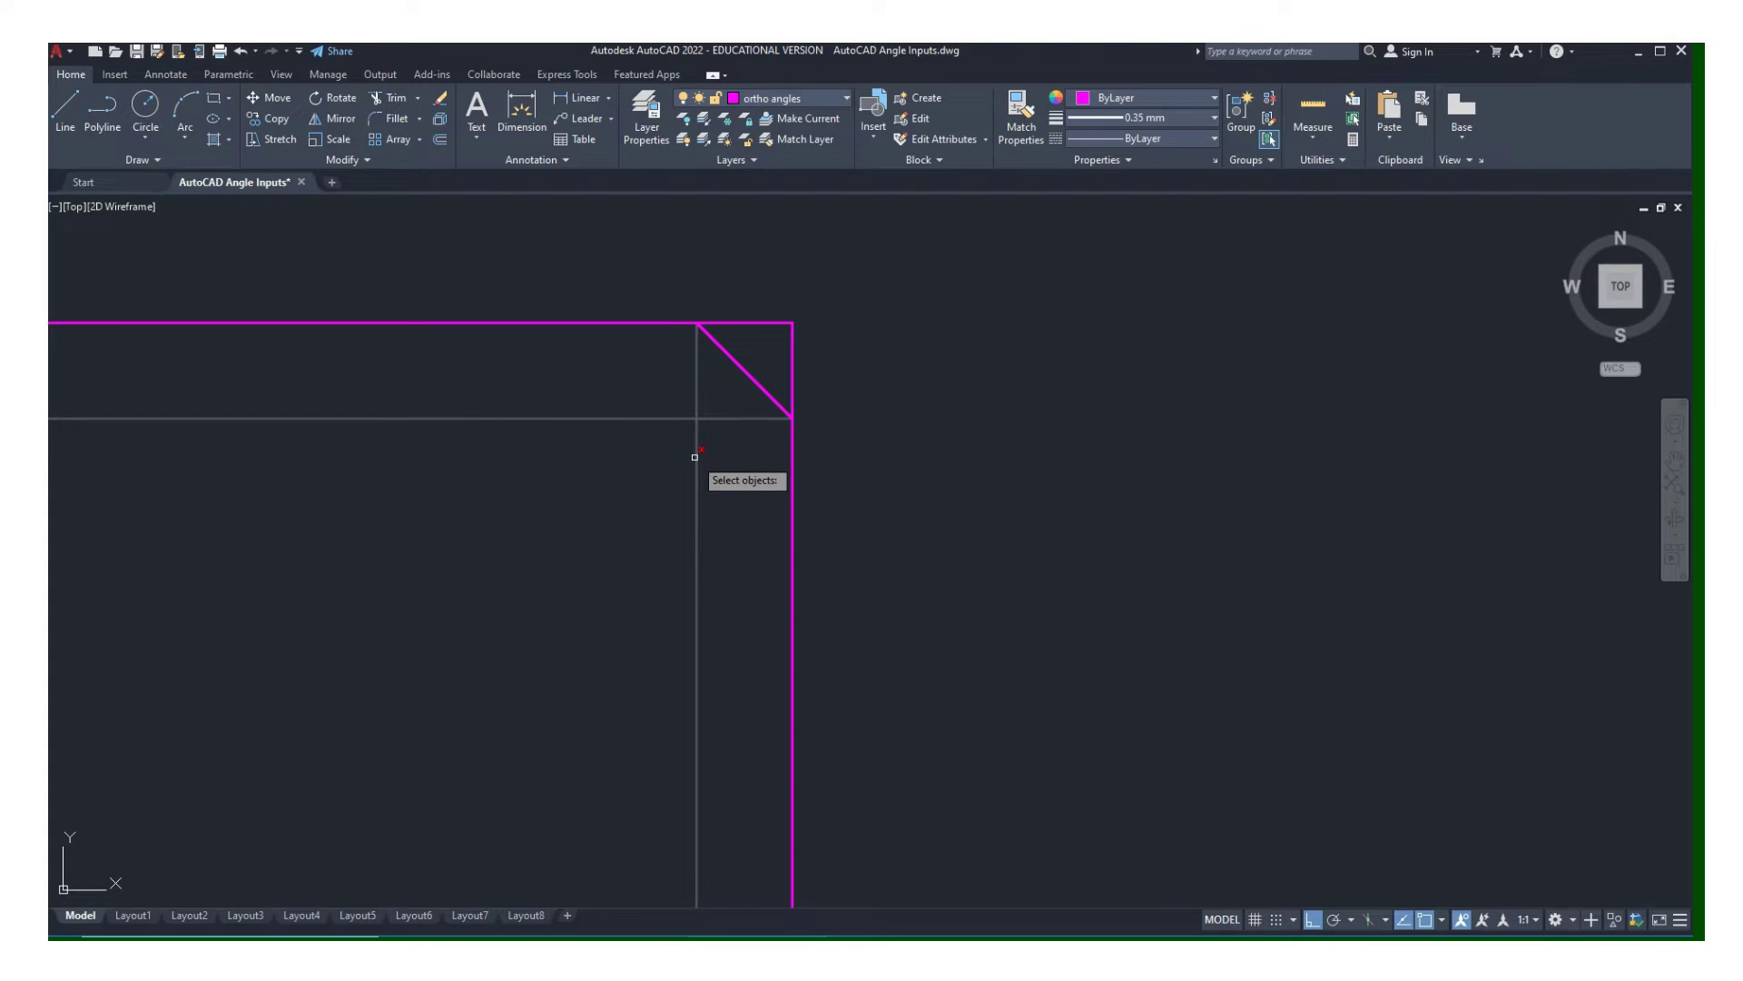
{"action": "key", "text": "Escape"}
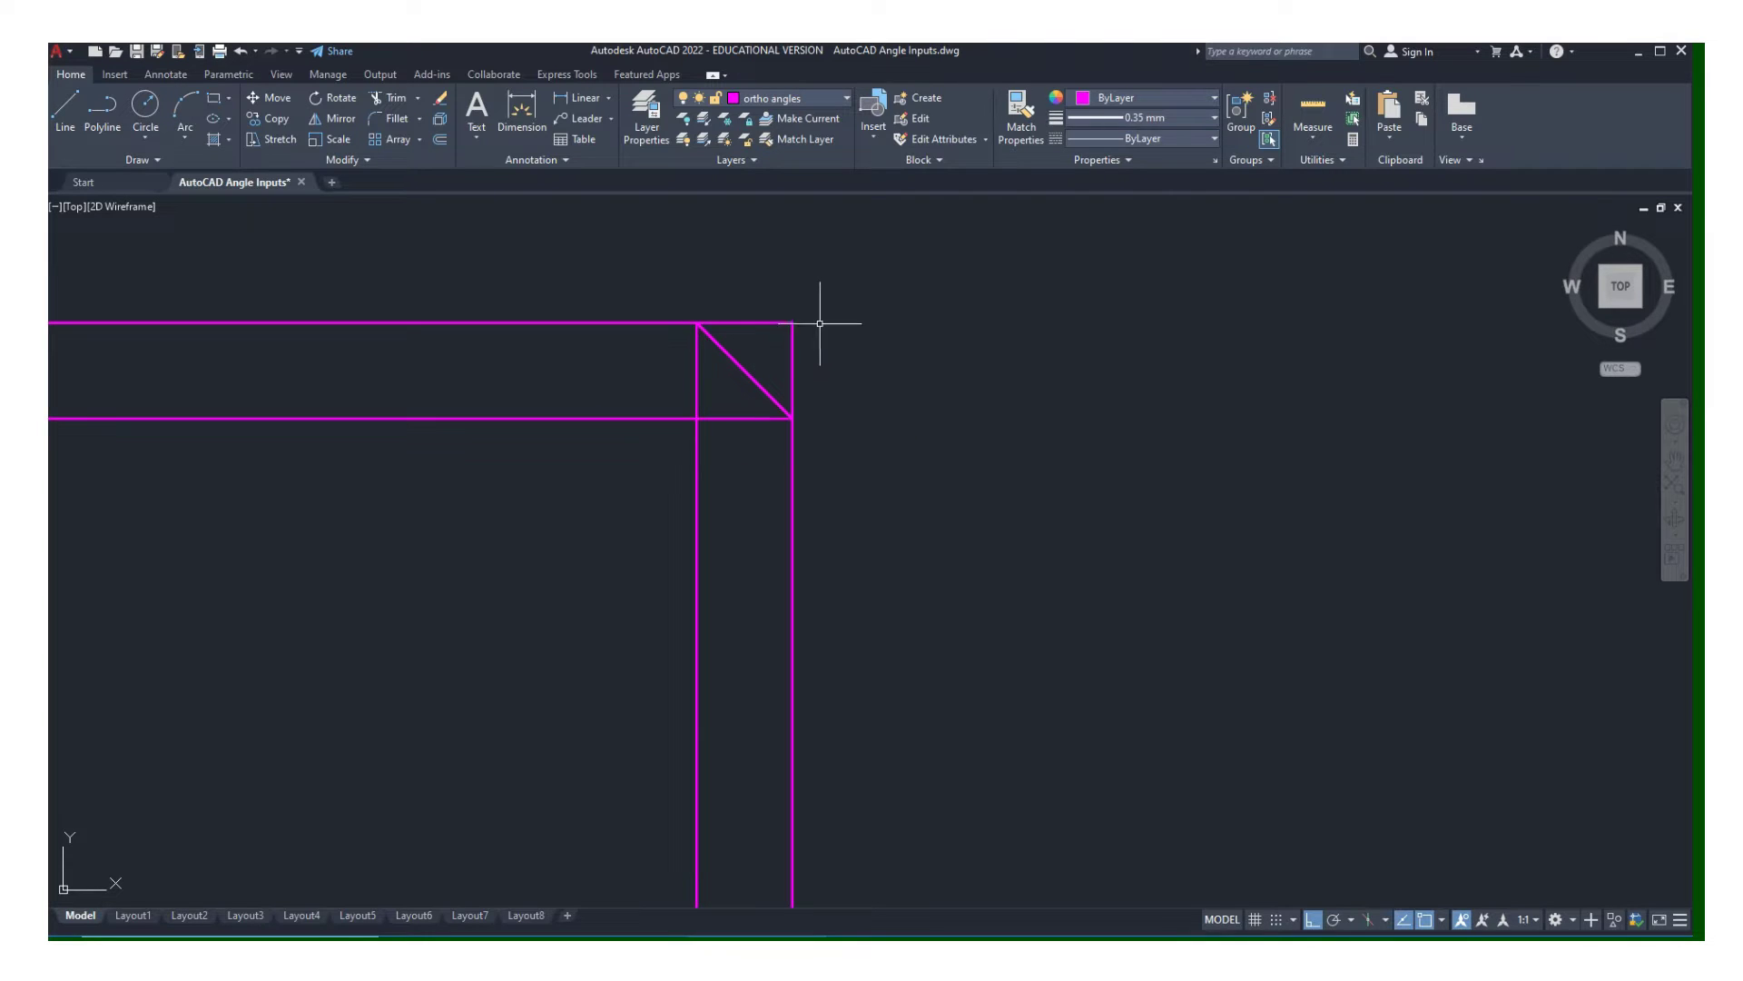
Erase the two offset construction lines inside the rectangle, keeping the corner diagonal.
{"action": "left_click", "coordinate": [440, 100]}
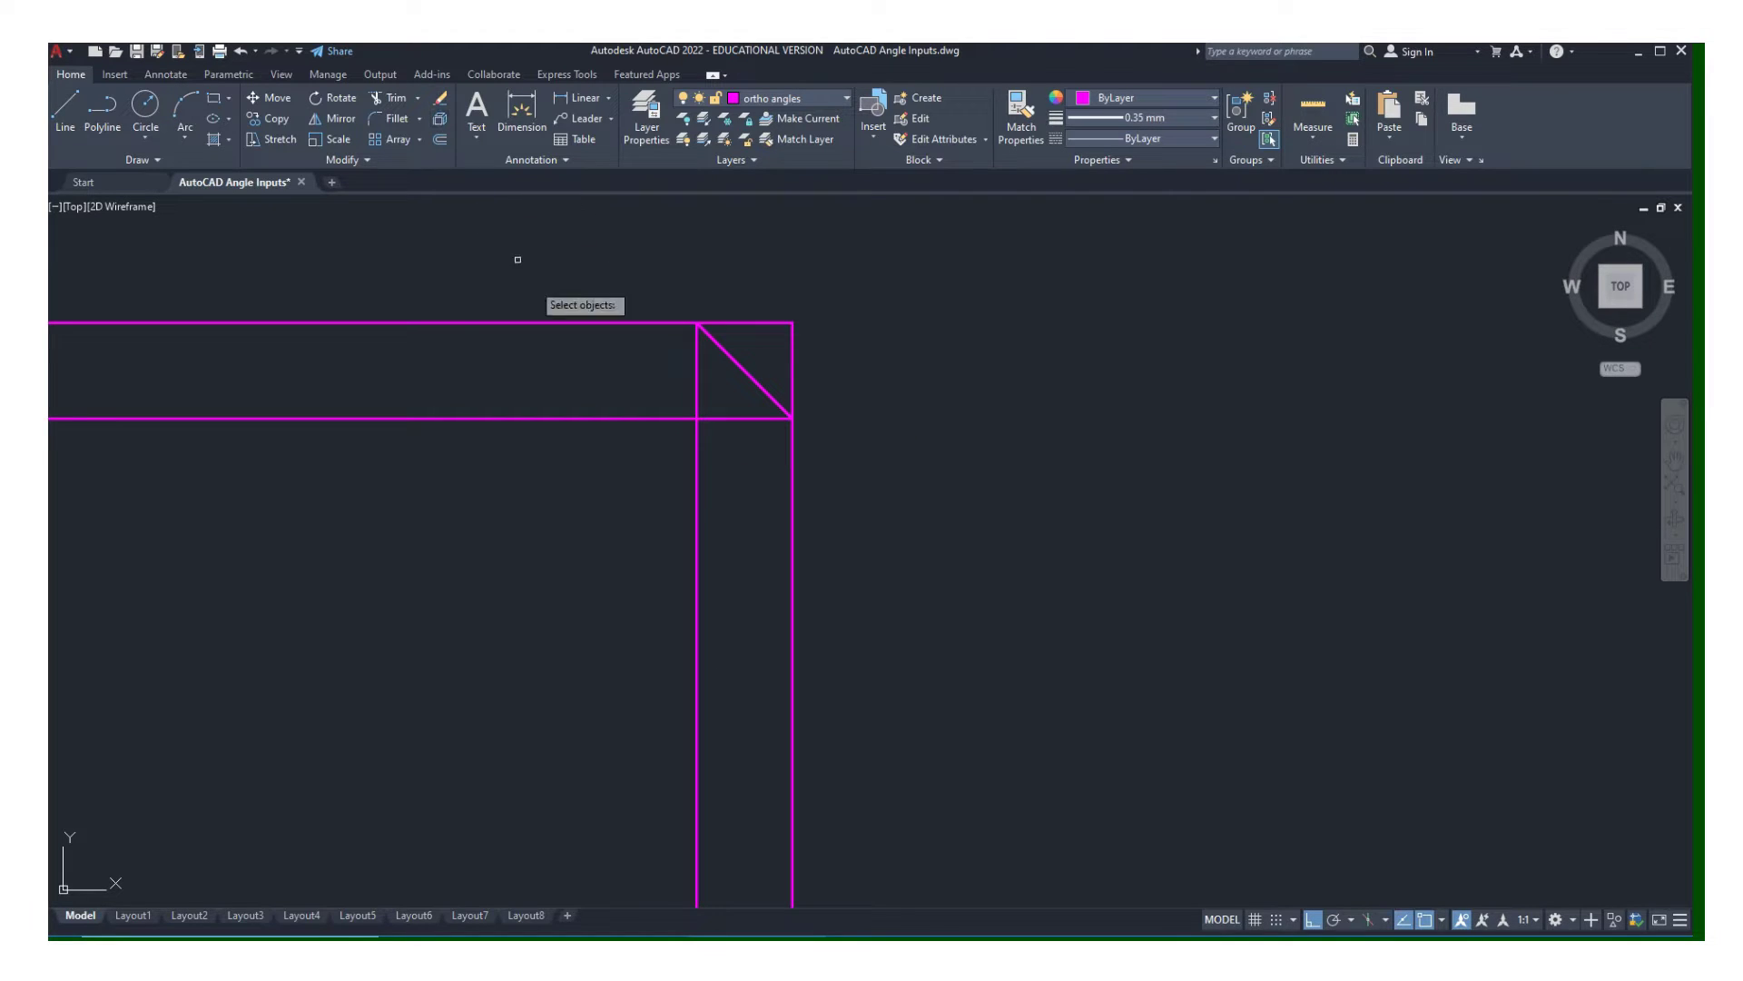
{"action": "left_click", "coordinate": [578, 421]}
{"action": "left_click", "coordinate": [698, 449]}
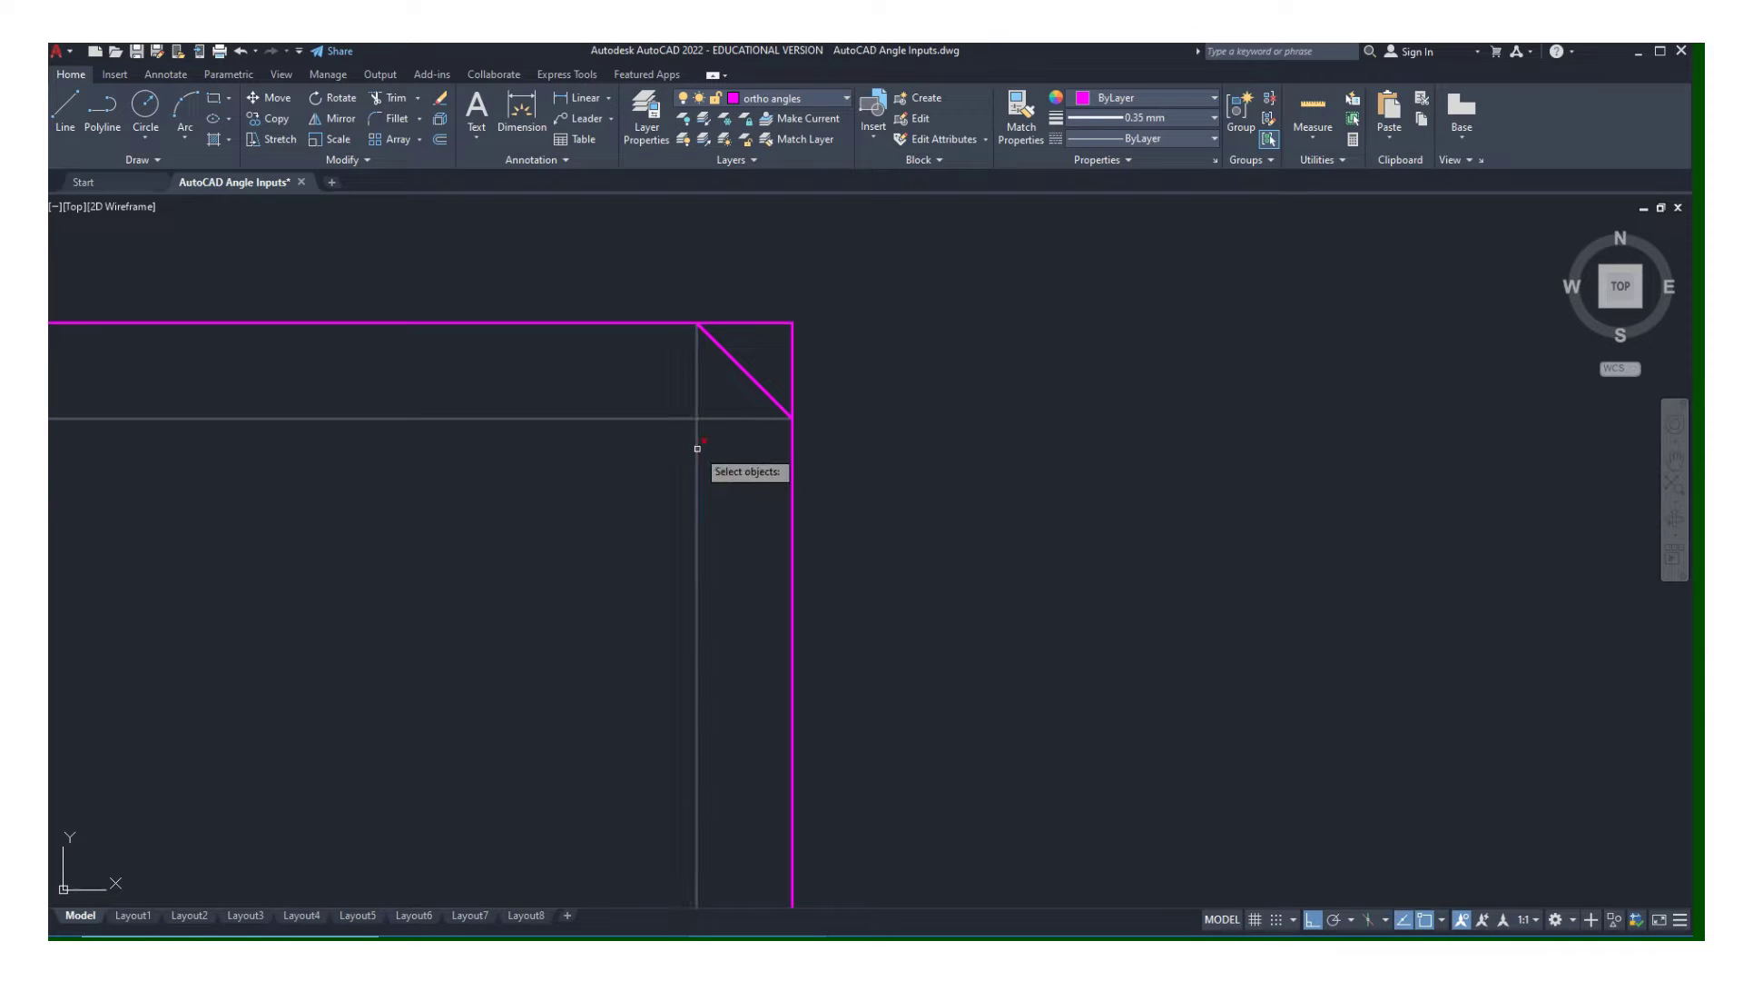
{"action": "key", "text": "Return"}
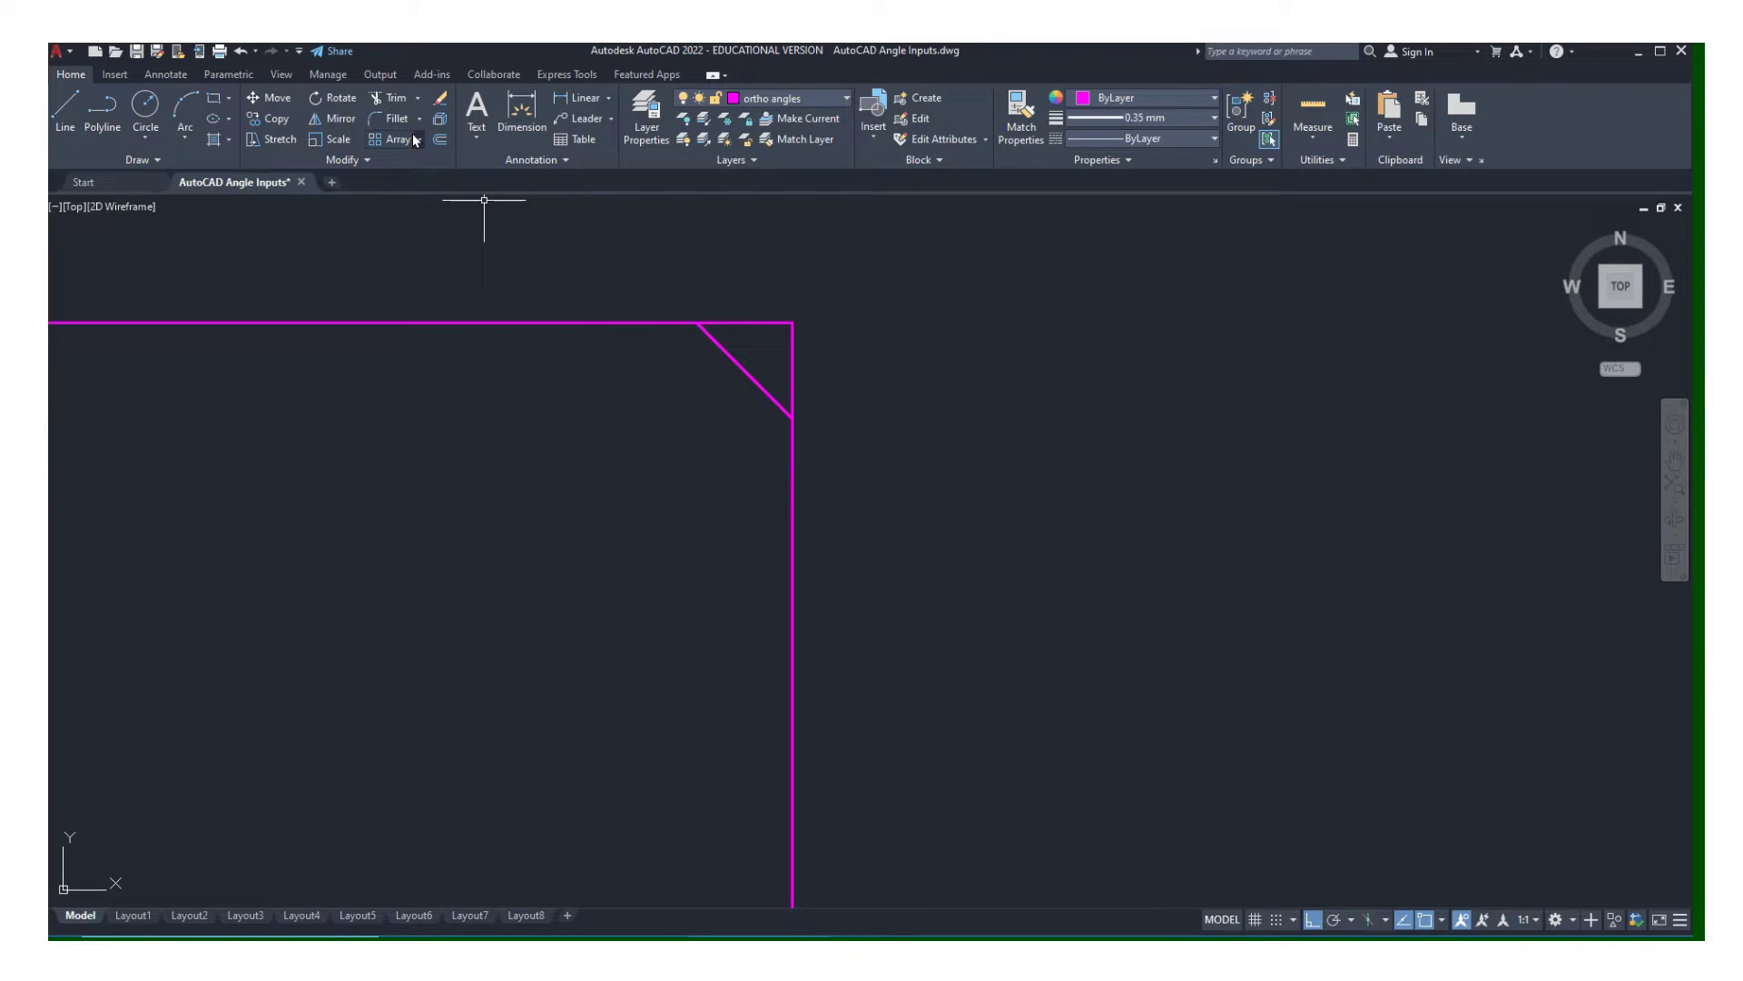
Trim the two edge pieces outside the diagonal to leave a chamfered upper-right corner.
{"action": "left_click", "coordinate": [387, 100]}
{"action": "left_click_drag", "start_coordinate": [739, 281], "coordinate": [817, 386]}
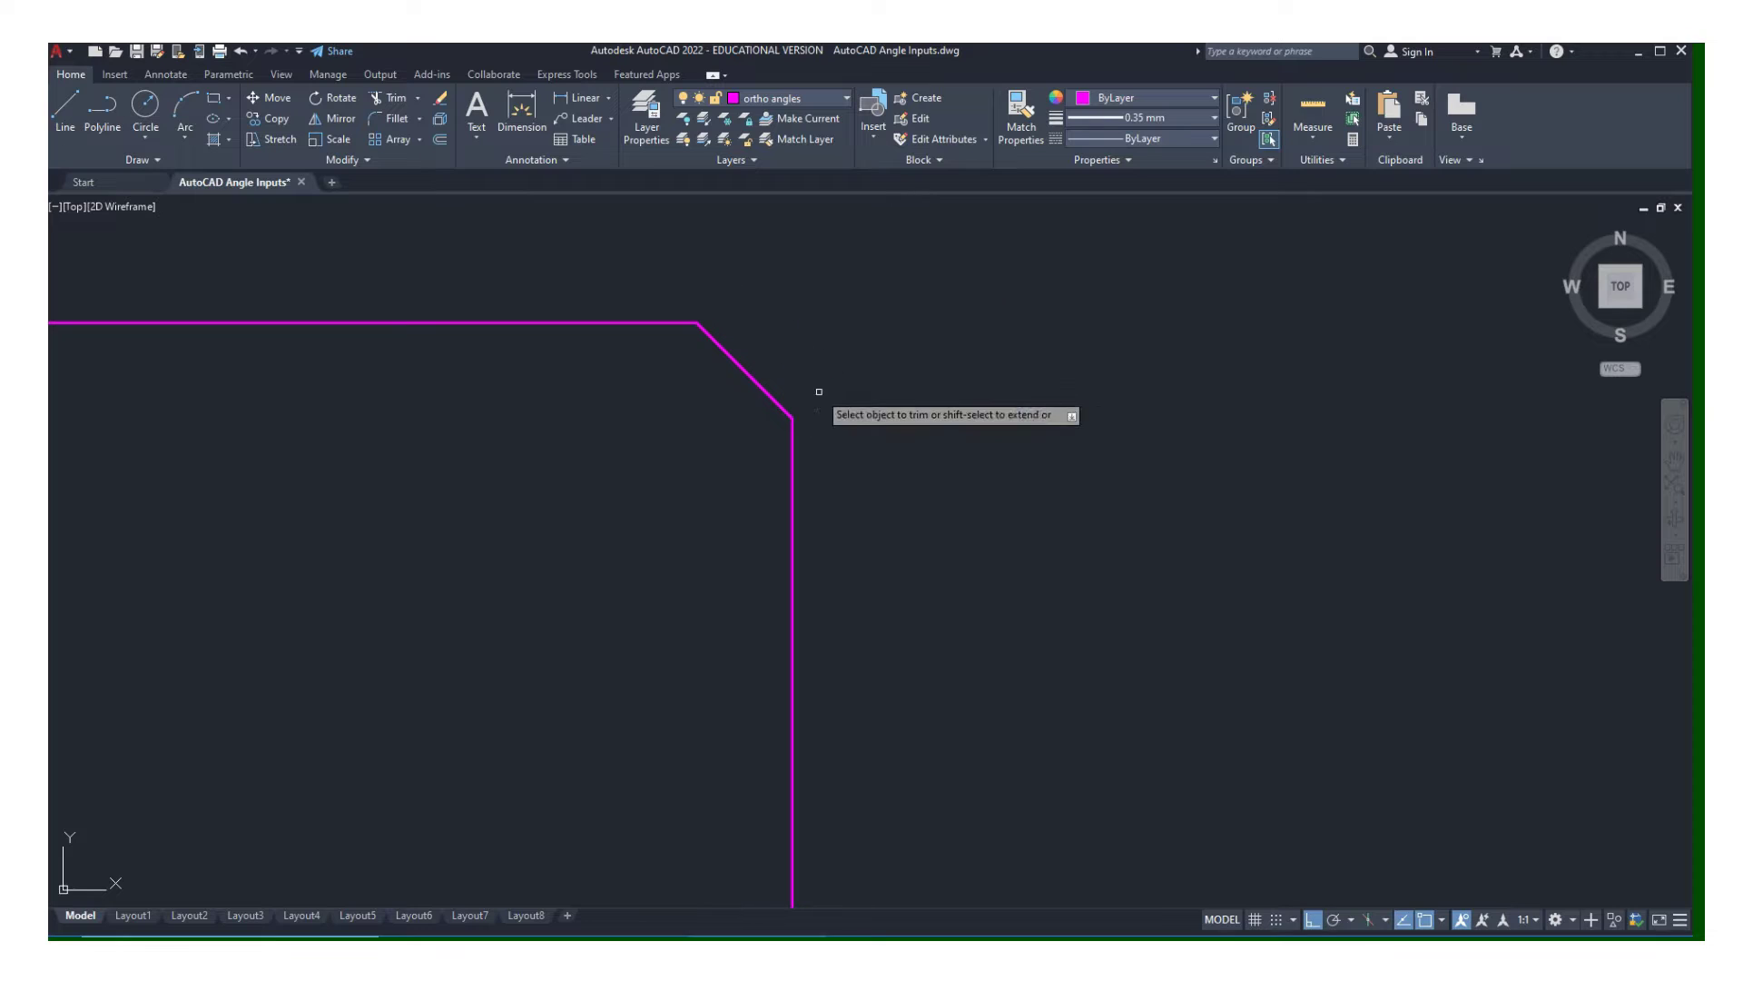
{"action": "key", "text": "Escape"}
Draw a single line 5 units long, sloping up to the right, beside the rectangle with ortho mode turned off.
{"action": "scroll", "coordinate": [634, 436], "scroll_direction": "up", "scroll_amount": 1}
{"action": "scroll", "coordinate": [627, 451], "scroll_direction": "down", "scroll_amount": 3}
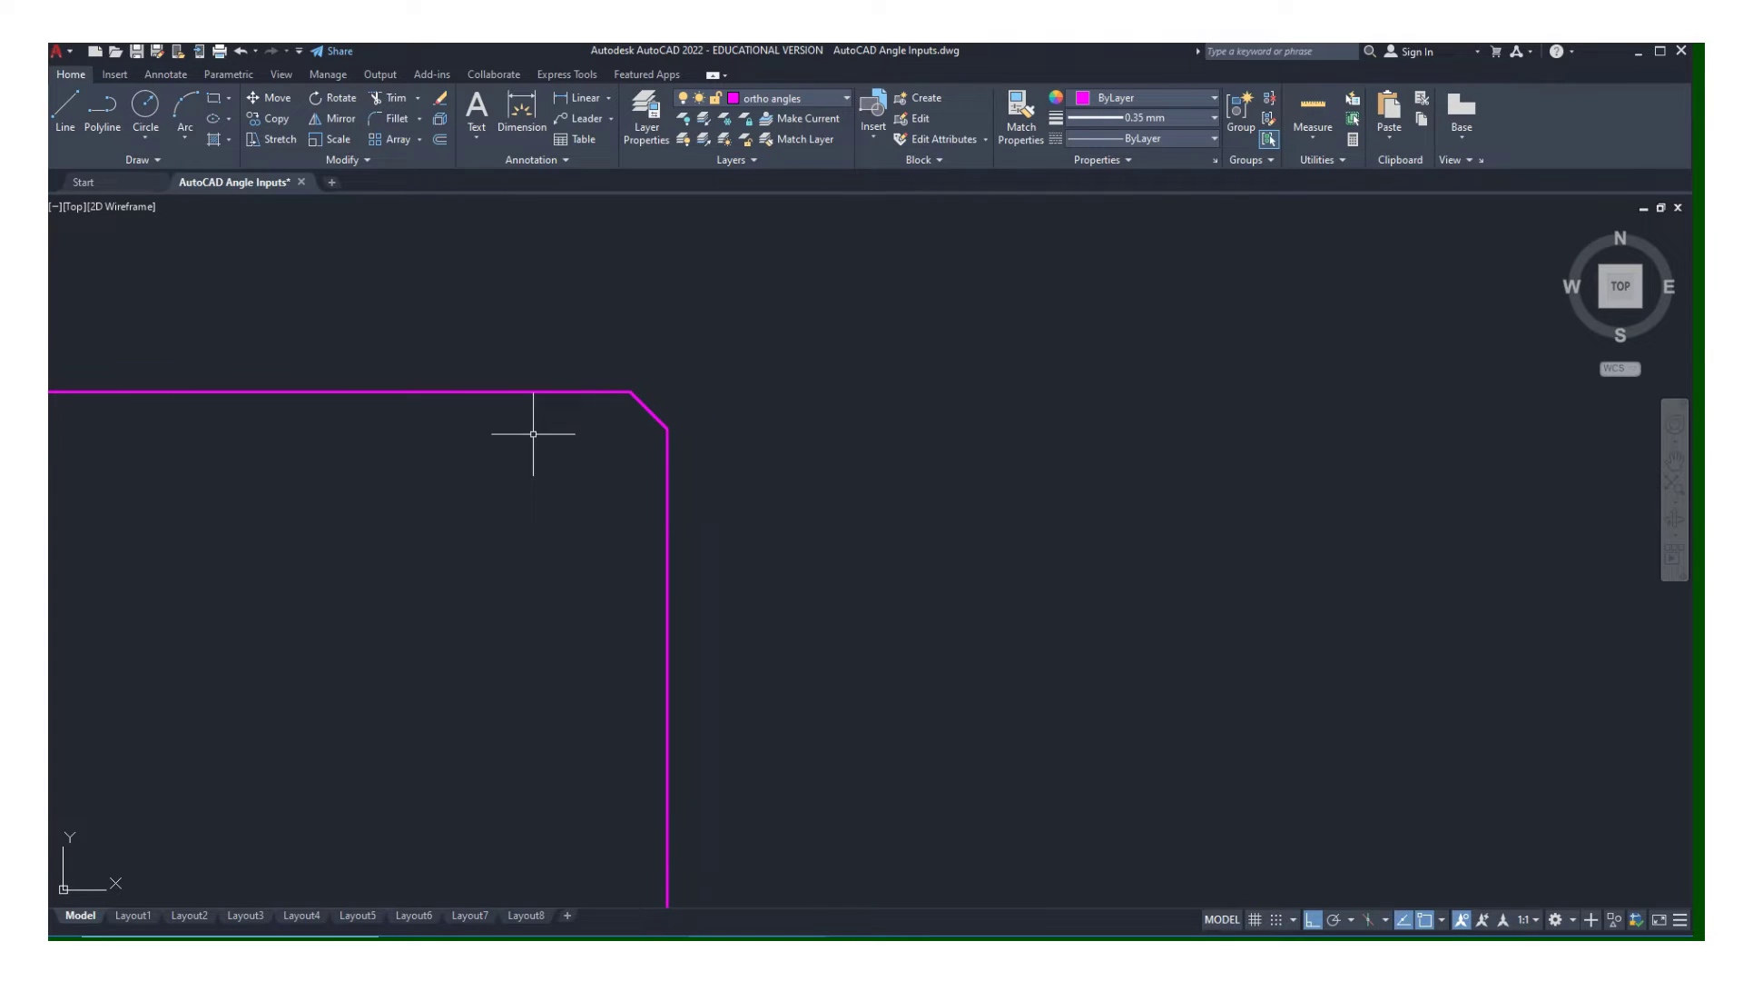
{"action": "scroll", "coordinate": [659, 461], "scroll_direction": "down", "scroll_amount": 2}
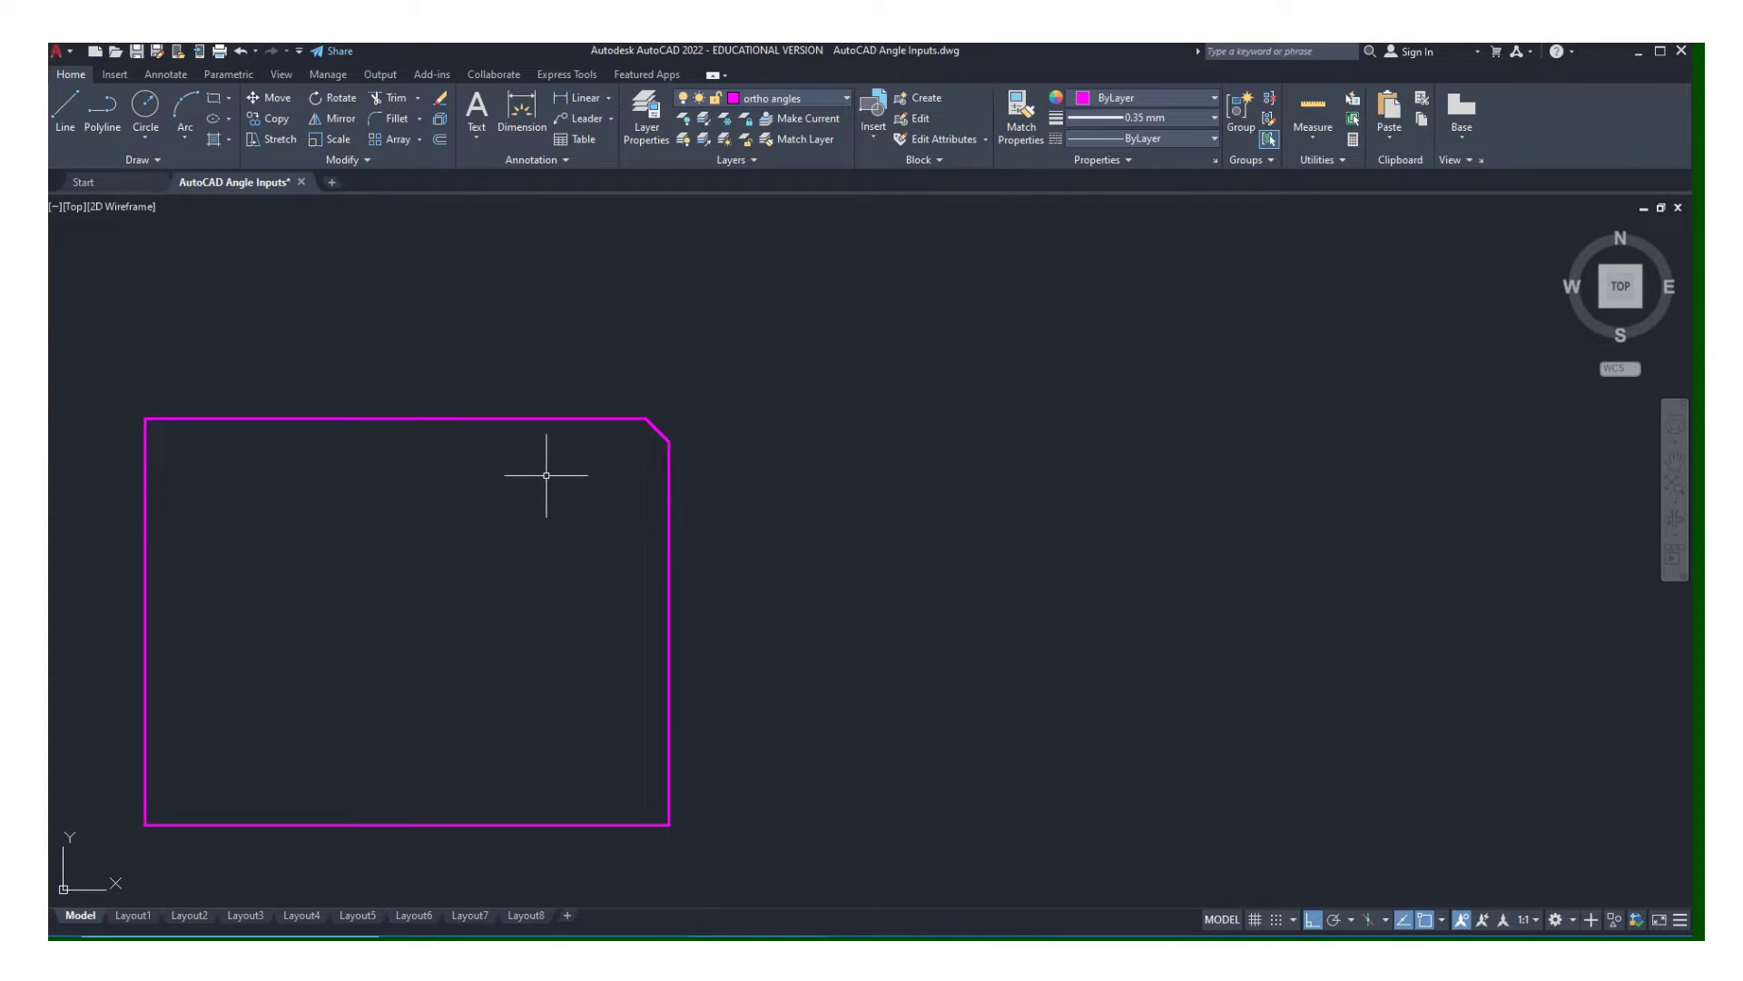
{"action": "mouse_move", "coordinate": [631, 472]}
{"action": "middle_mouse_down"}
{"action": "mouse_move", "coordinate": [740, 455]}
{"action": "mouse_move", "coordinate": [612, 428]}
{"action": "middle_mouse_up"}
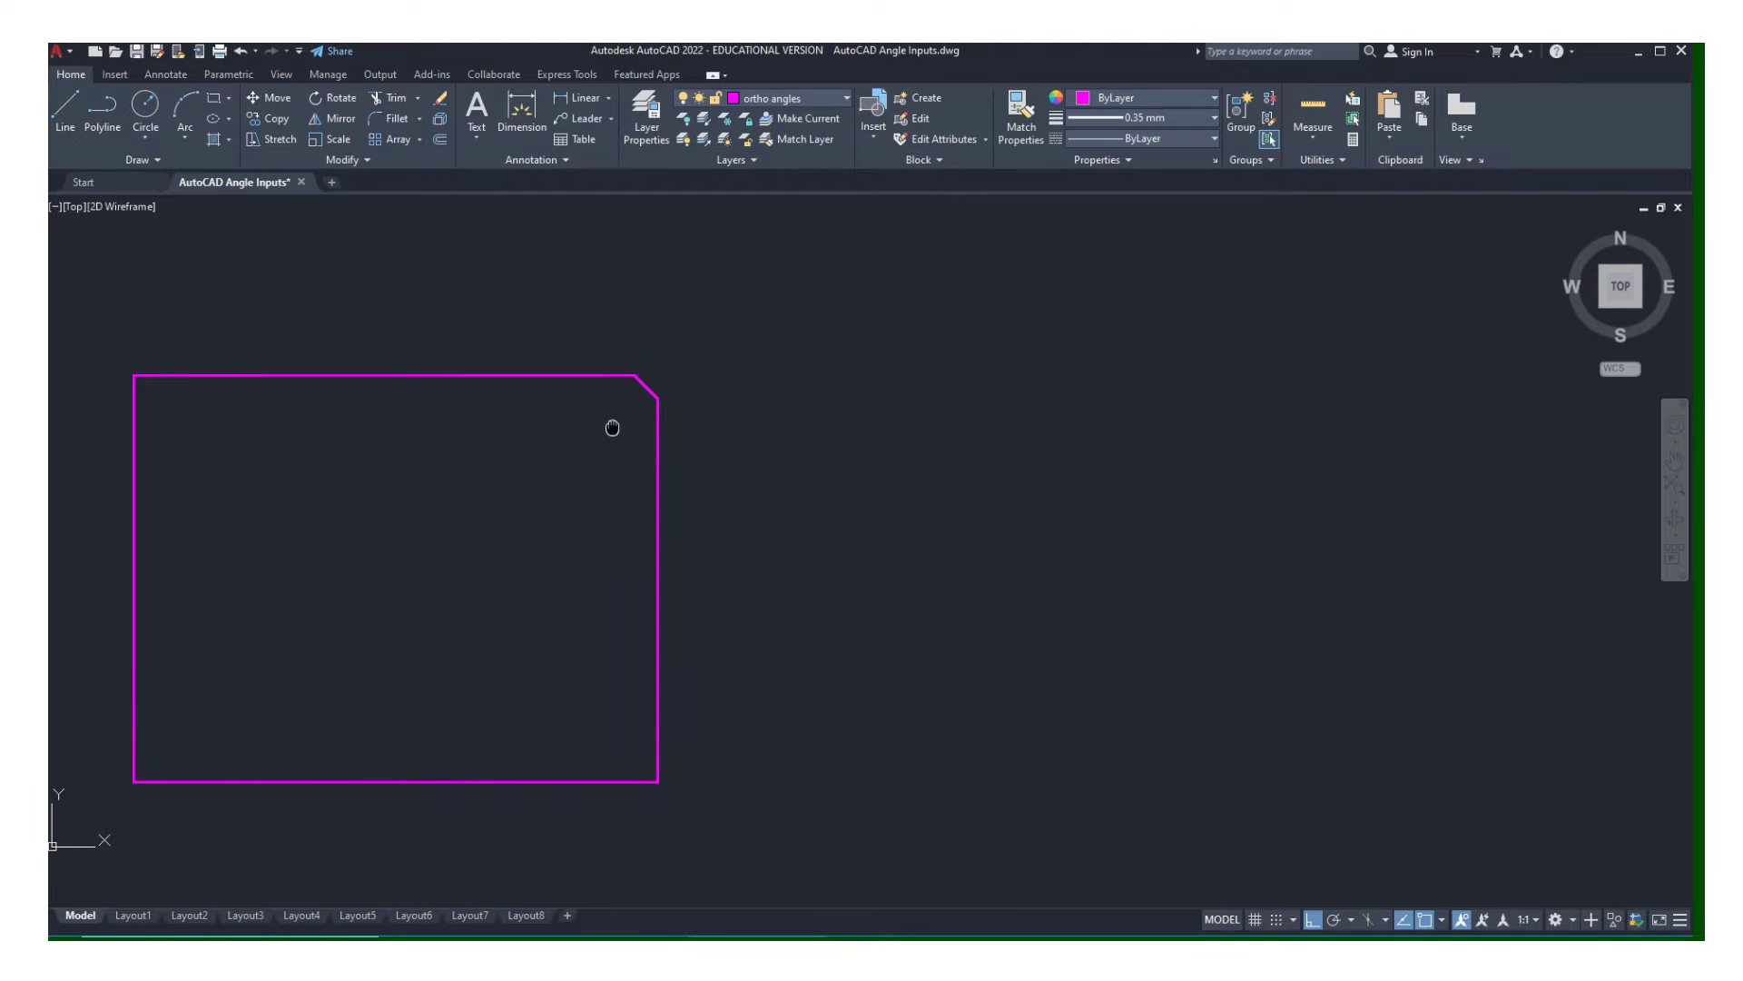
{"action": "left_click", "coordinate": [59, 117]}
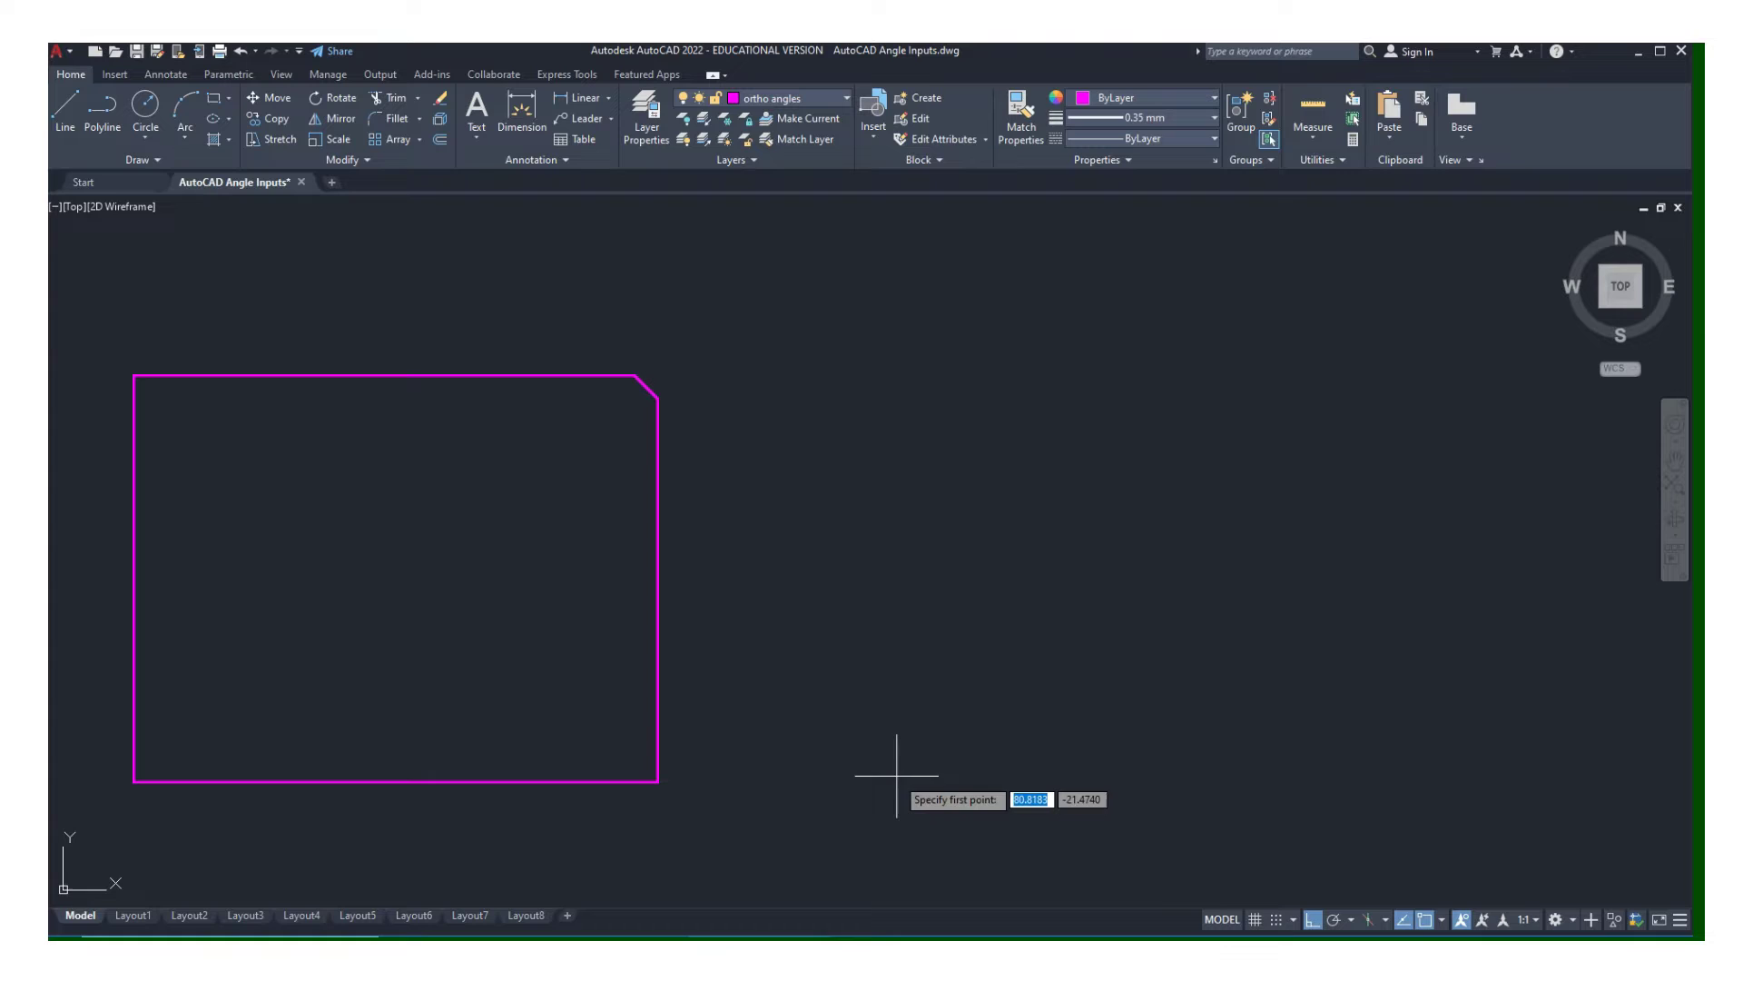
{"action": "left_click", "coordinate": [860, 687]}
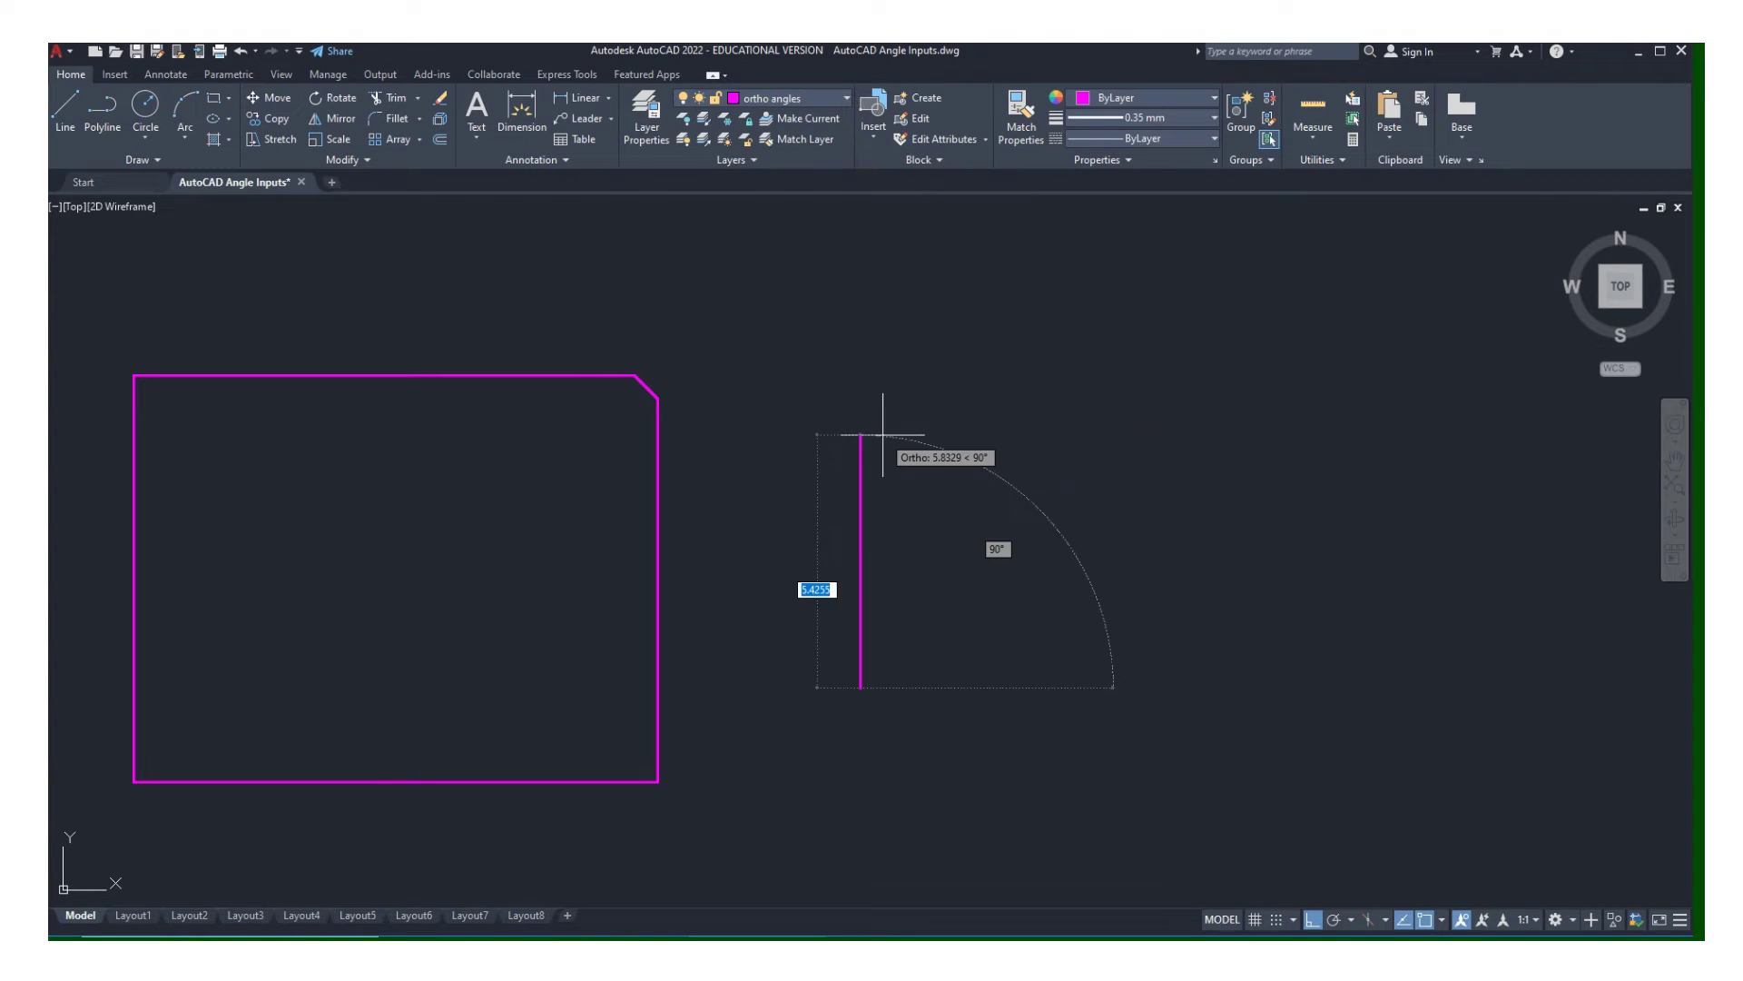
{"action": "left_click", "coordinate": [1314, 919]}
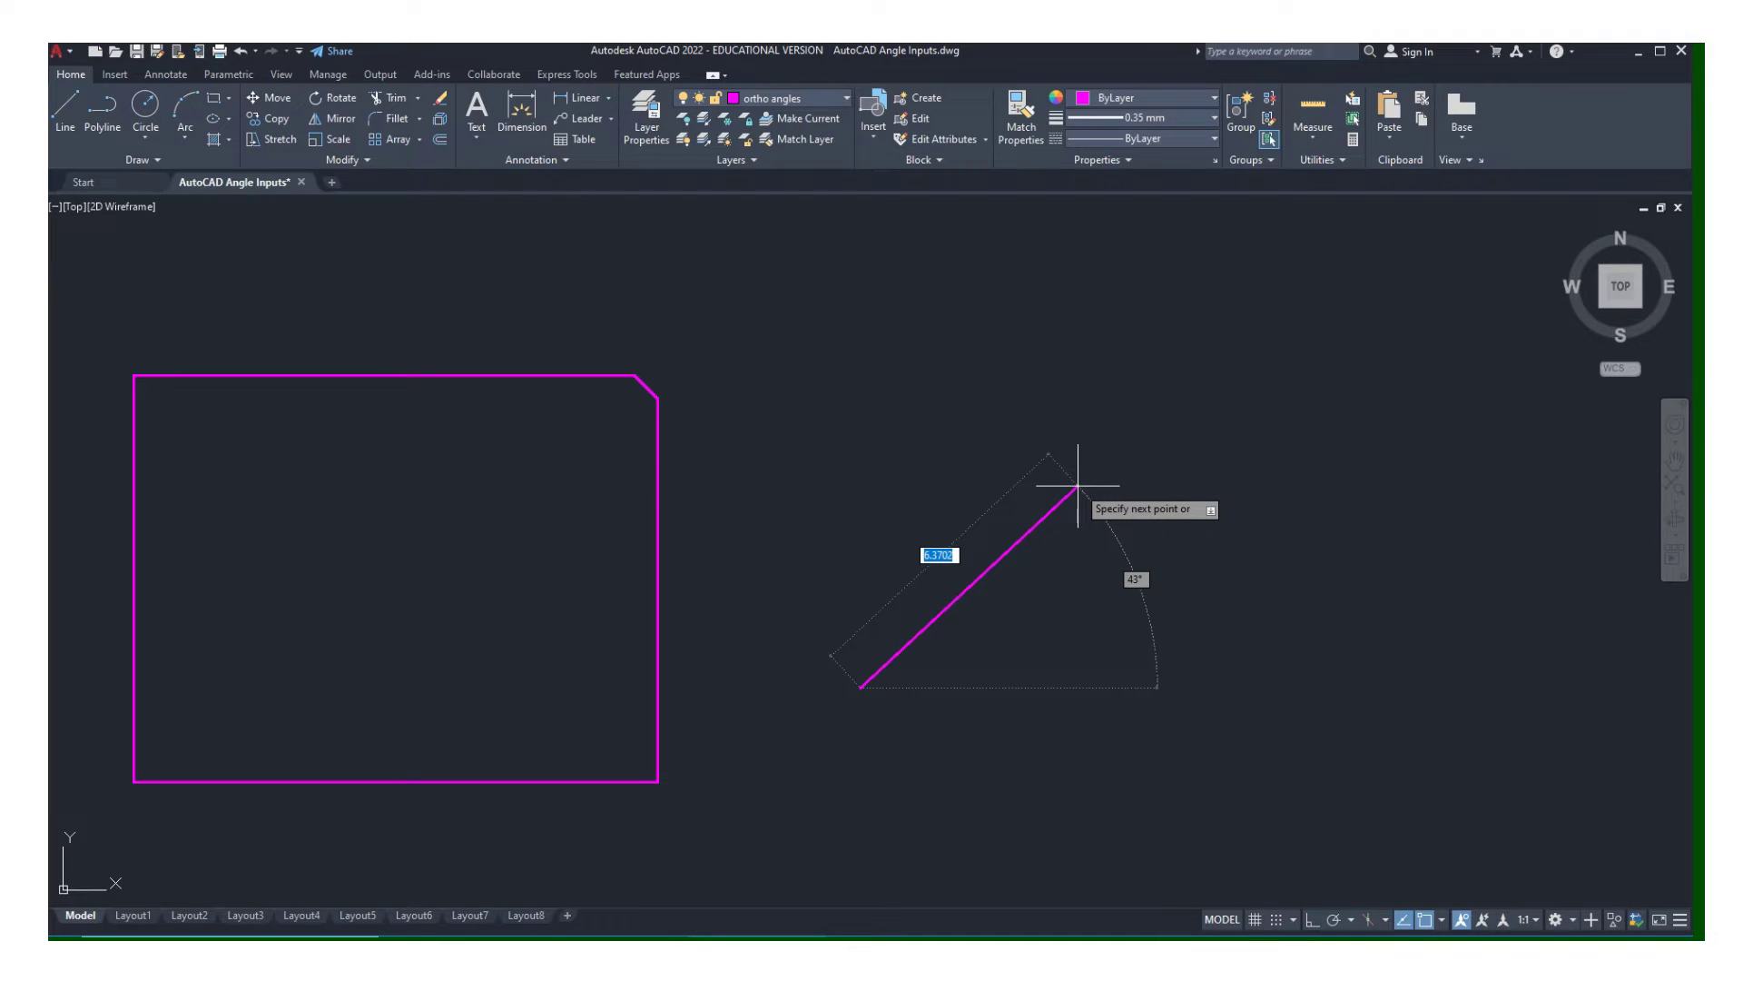
{"action": "type", "text": "5"}
{"action": "key", "text": "Tab"}
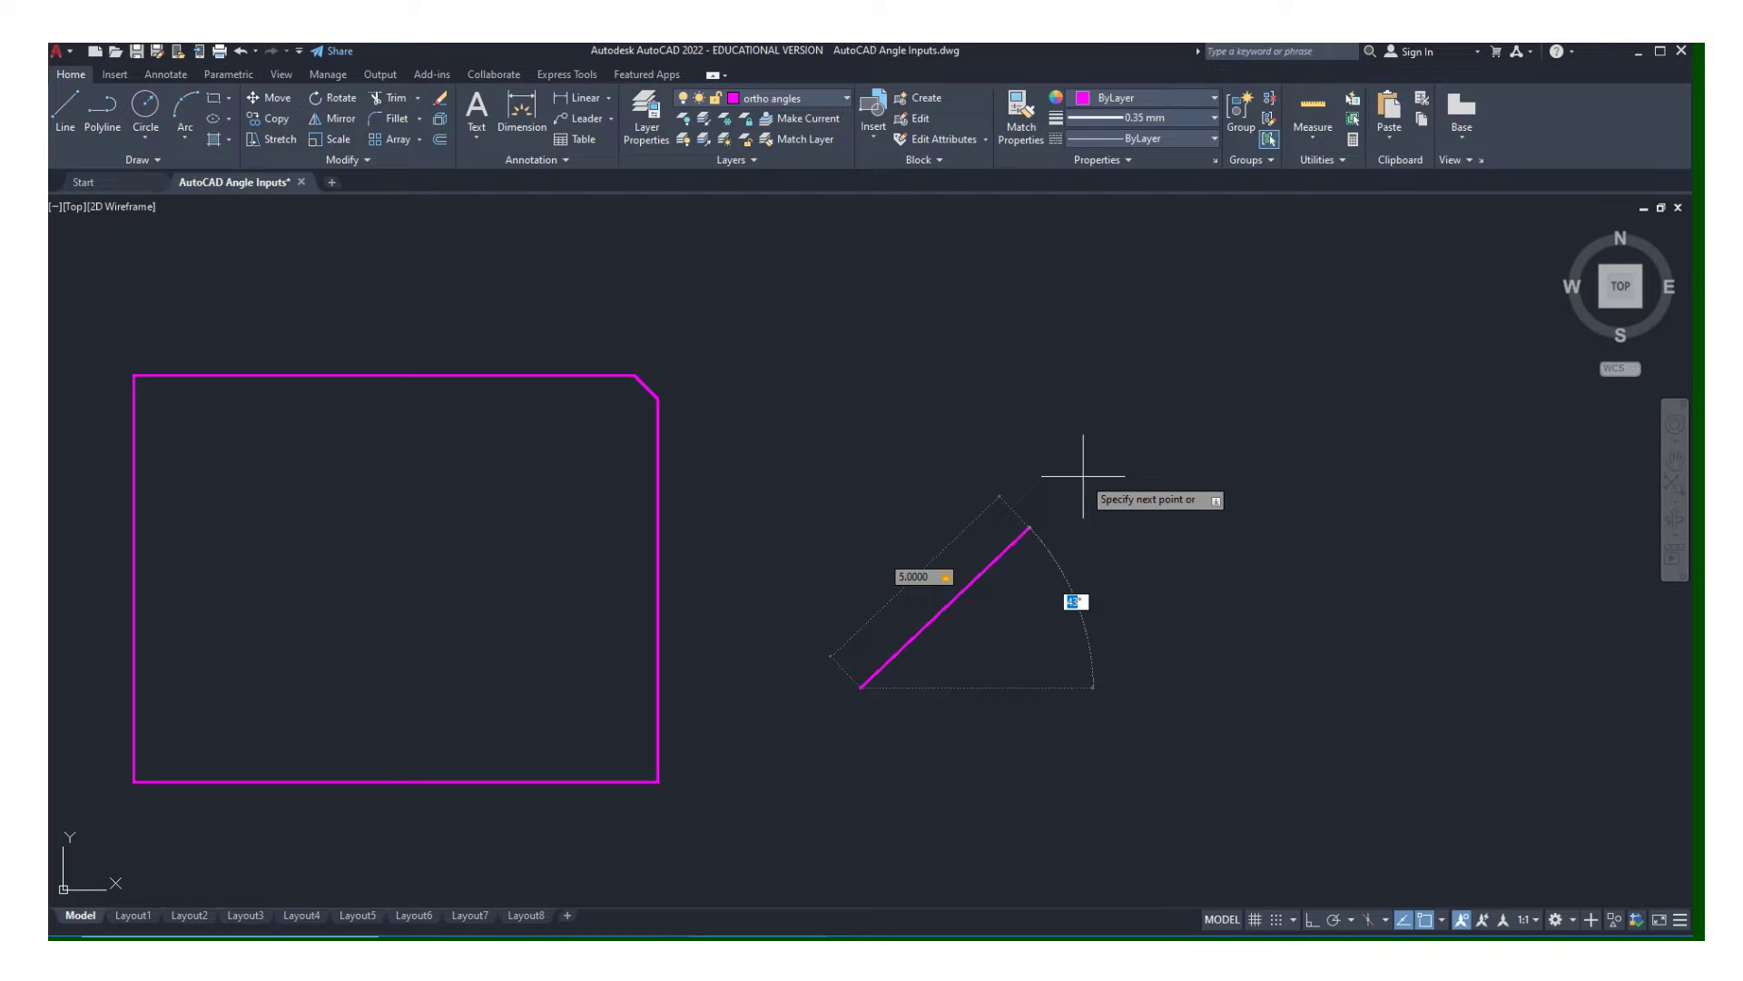
{"action": "key", "text": "Return"}
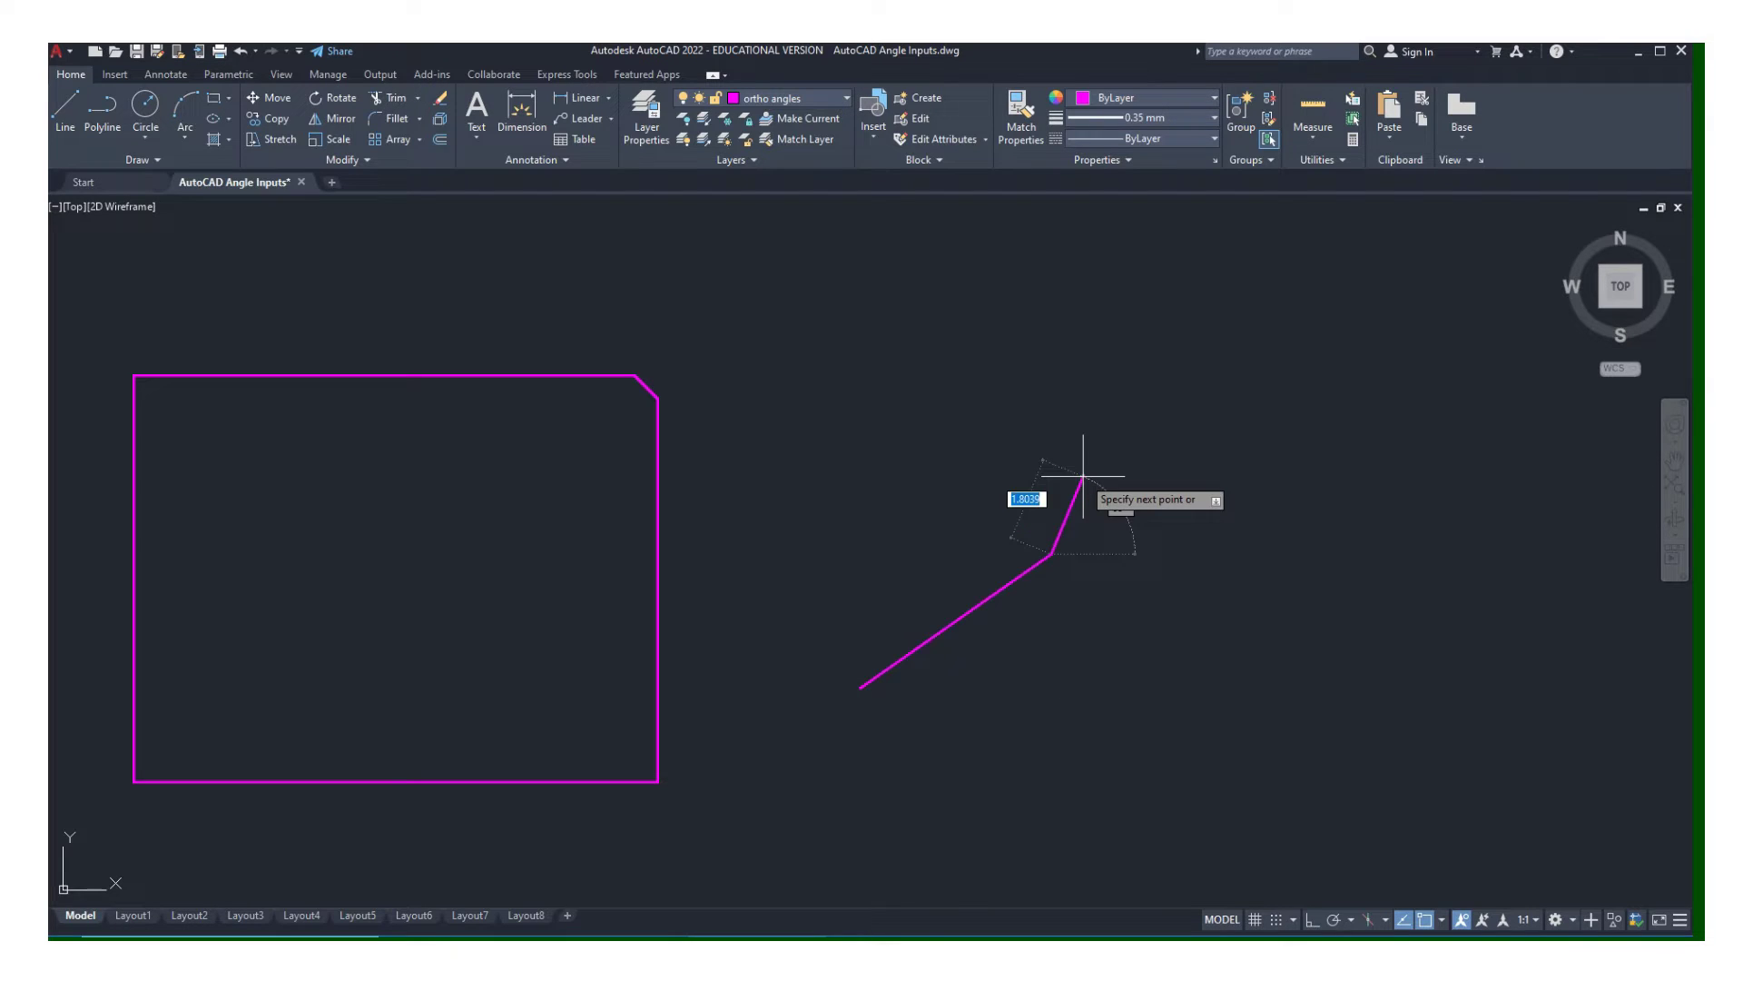
{"action": "key", "text": "Escape"}
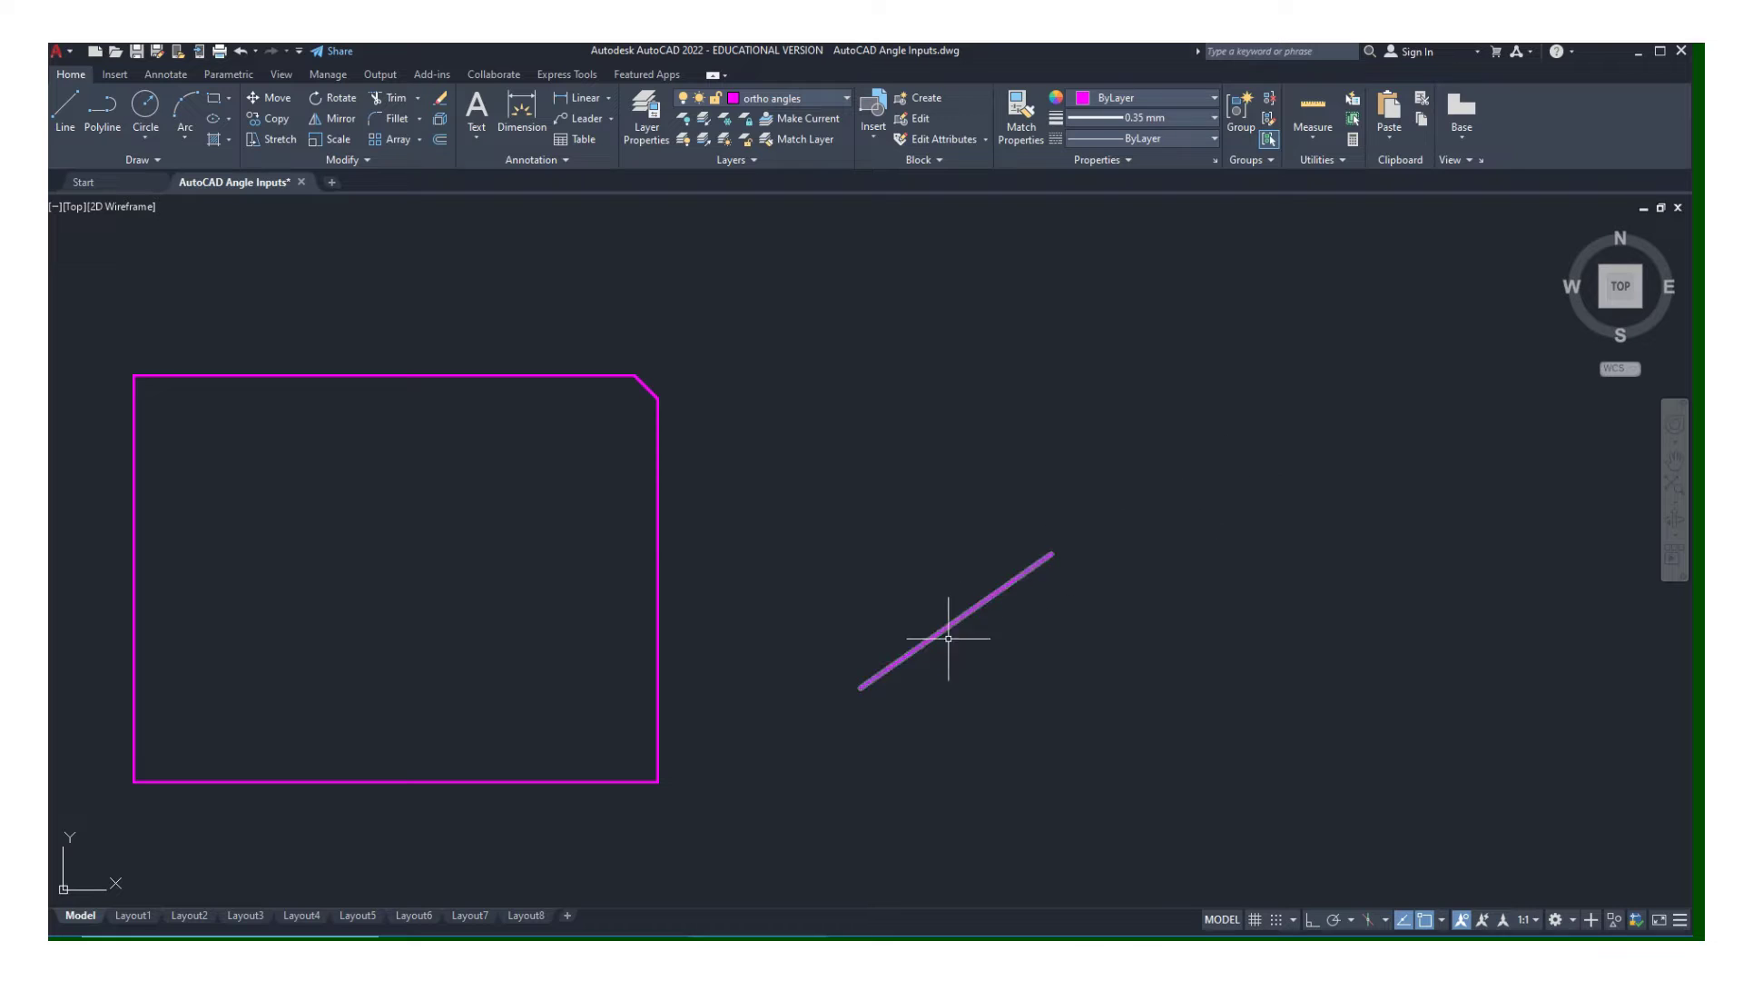
Draw a horizontal reference line running right from the lower end of the sloping line.
{"action": "scroll", "coordinate": [954, 626], "scroll_direction": "down", "scroll_amount": 2}
{"action": "scroll", "coordinate": [965, 626], "scroll_direction": "up", "scroll_amount": 4}
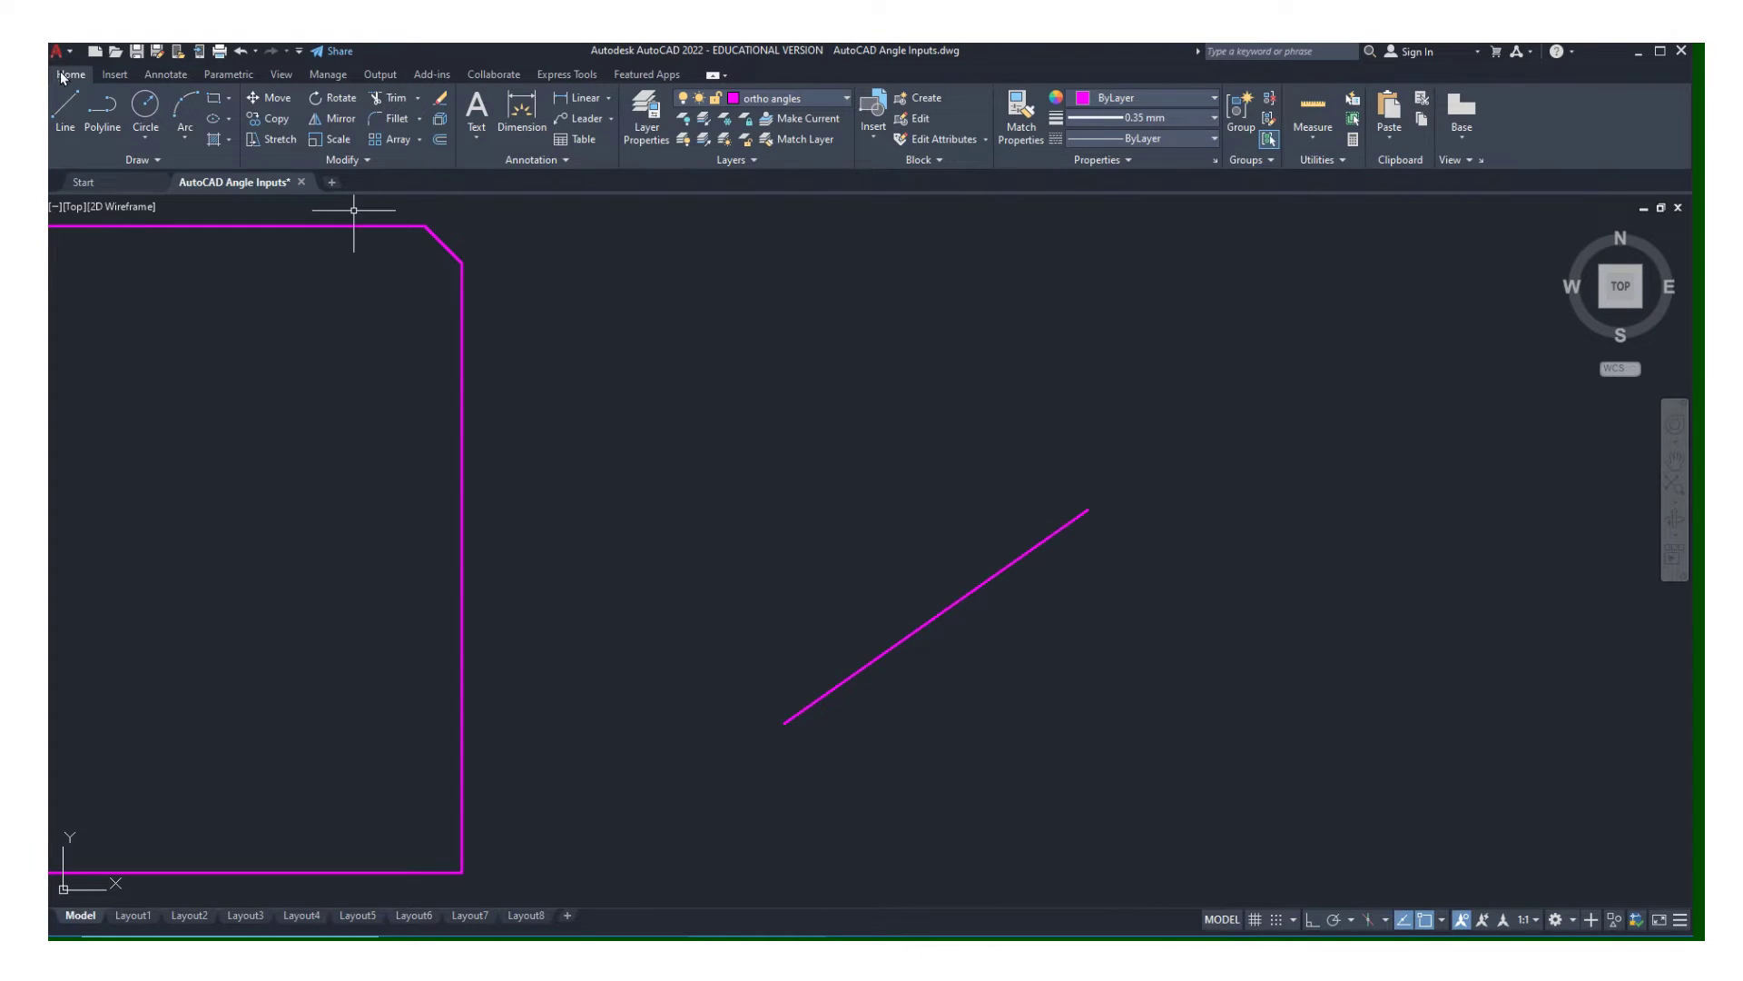
{"action": "left_click", "coordinate": [64, 104]}
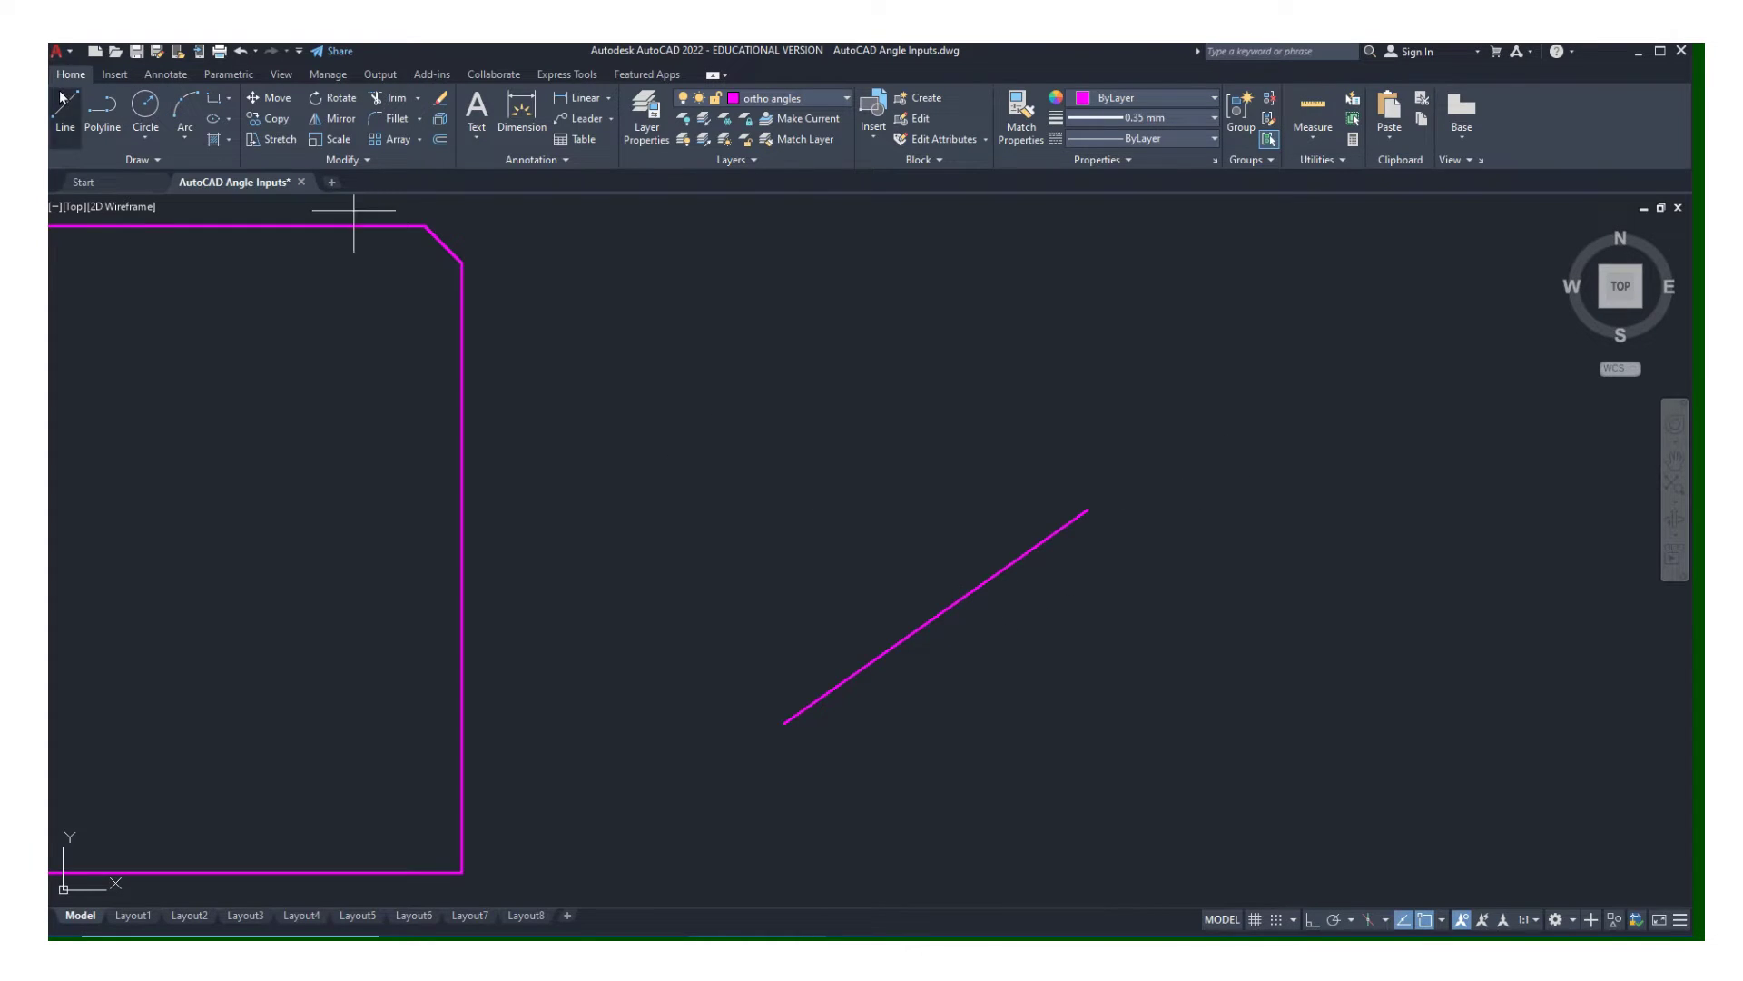
{"action": "left_click", "coordinate": [785, 722]}
{"action": "left_click", "coordinate": [1187, 723]}
{"action": "key", "text": "Escape"}
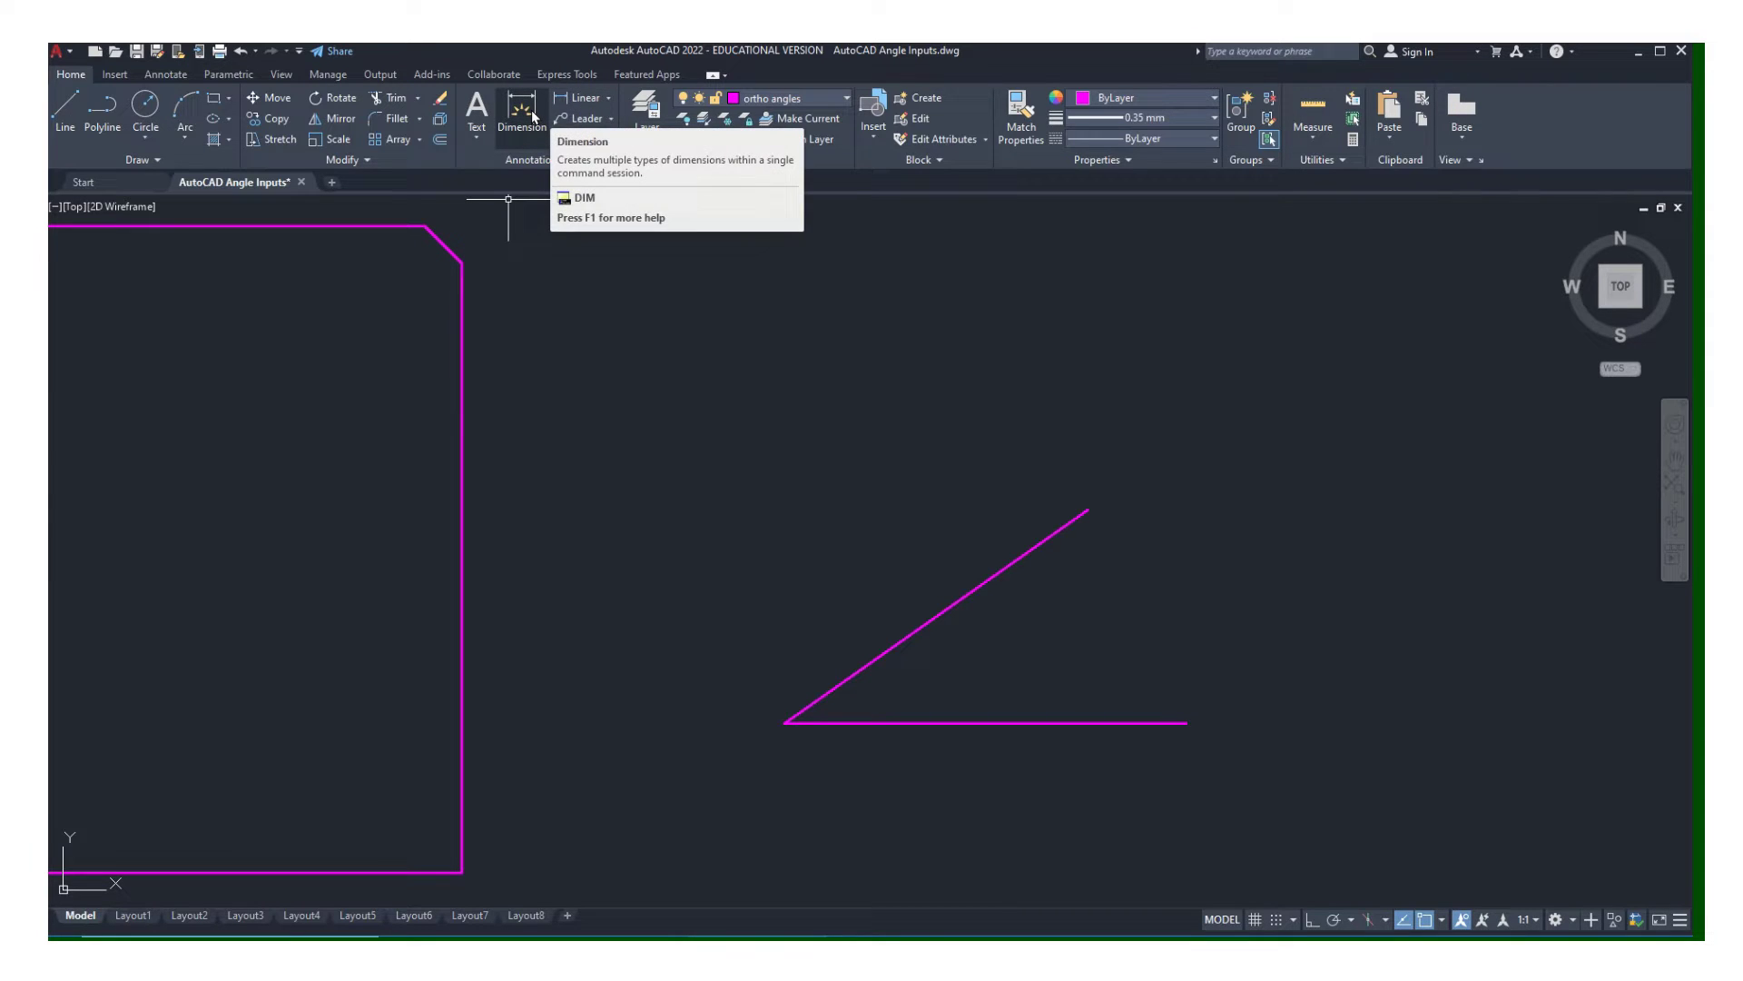
Add an angular dimension between the sloping line and the horizontal reference line, placing its arc between them.
{"action": "left_click", "coordinate": [608, 98]}
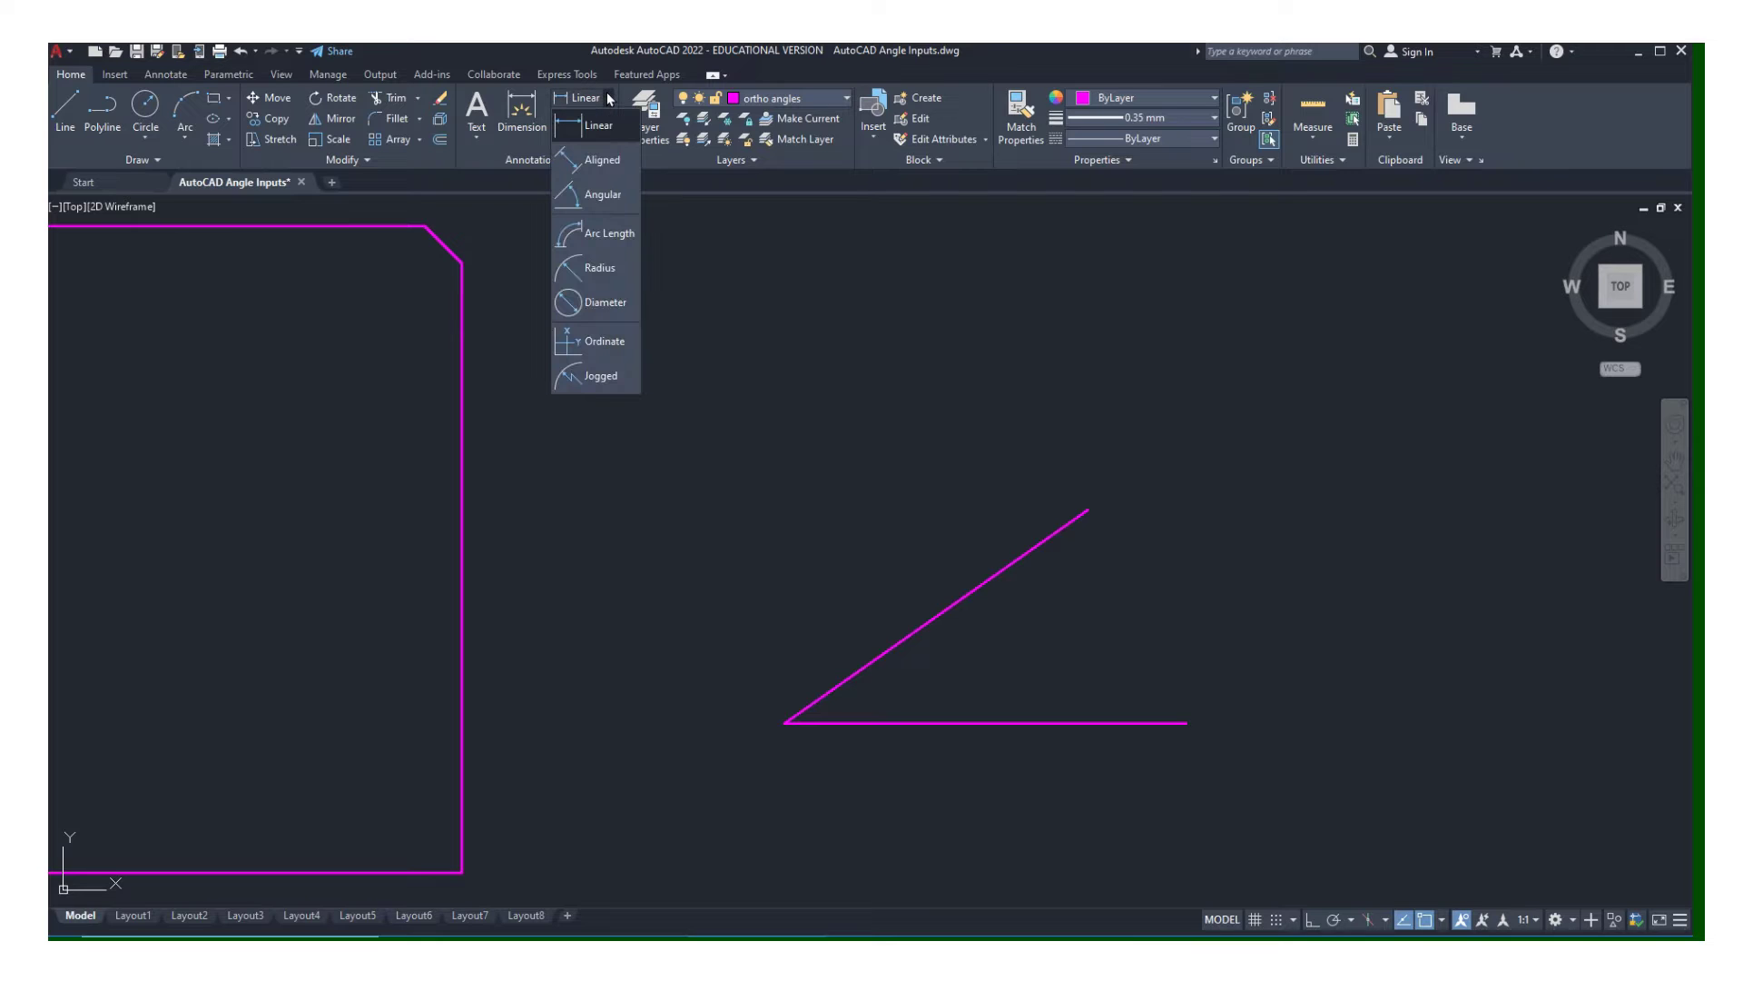
{"action": "left_click", "coordinate": [603, 196]}
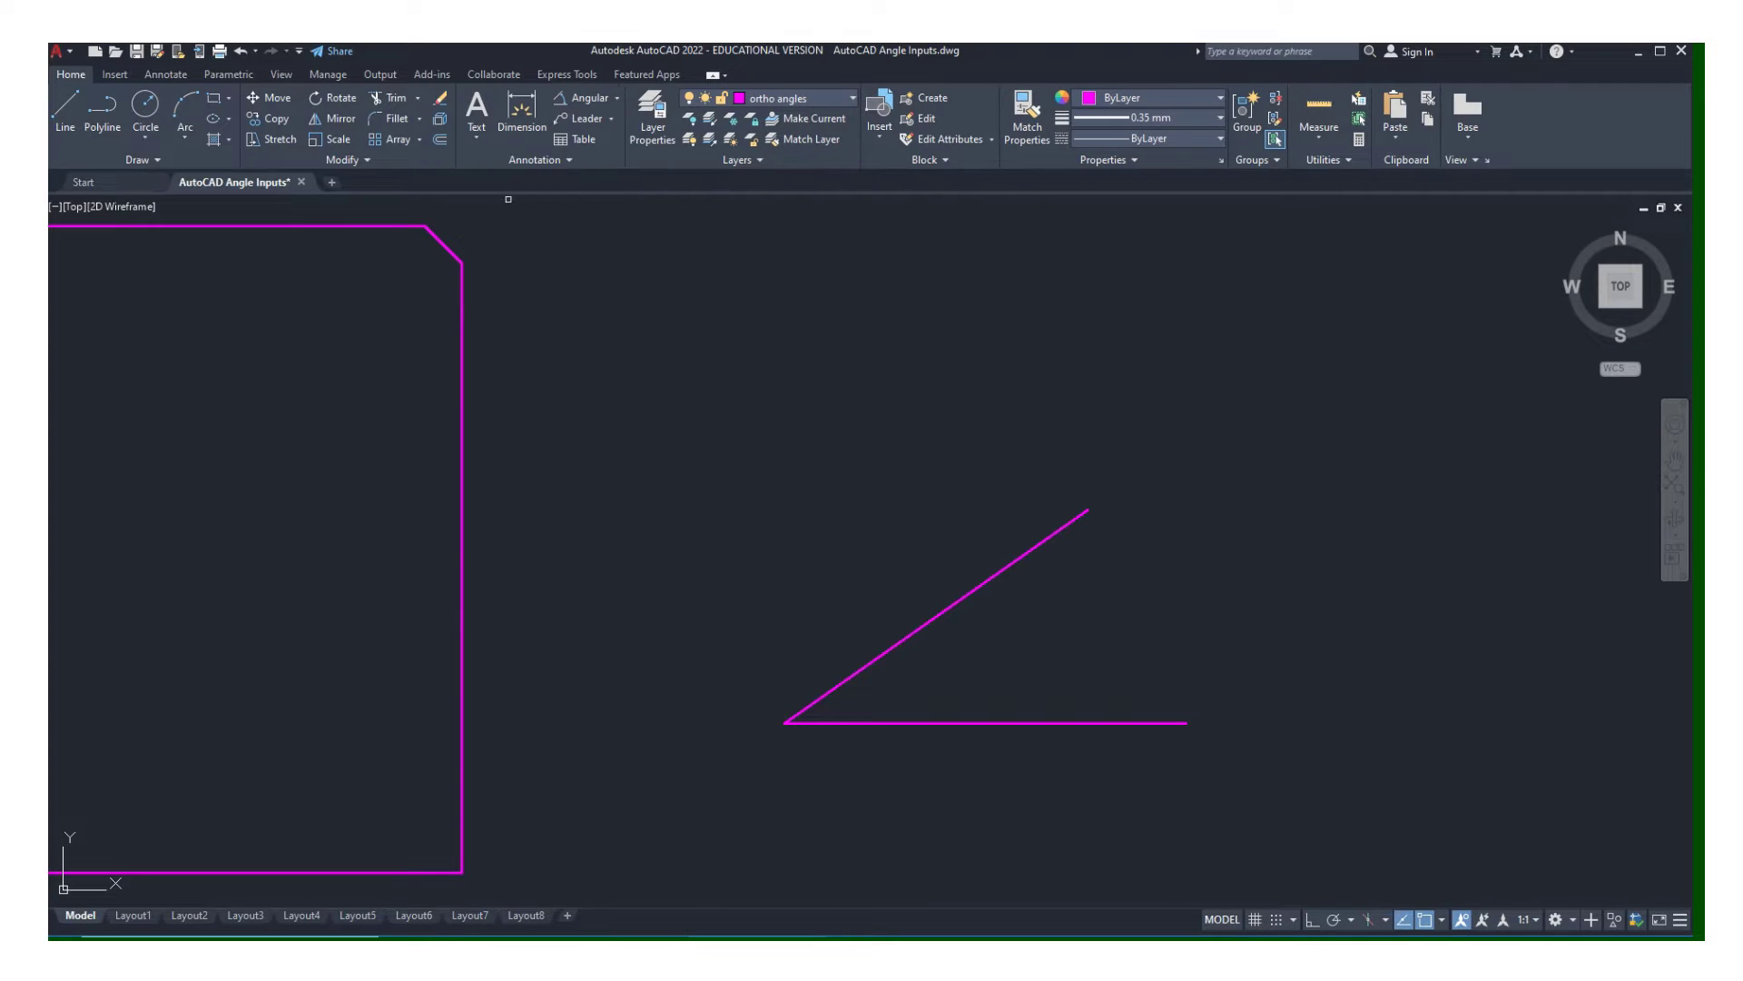
{"action": "left_click", "coordinate": [1033, 546]}
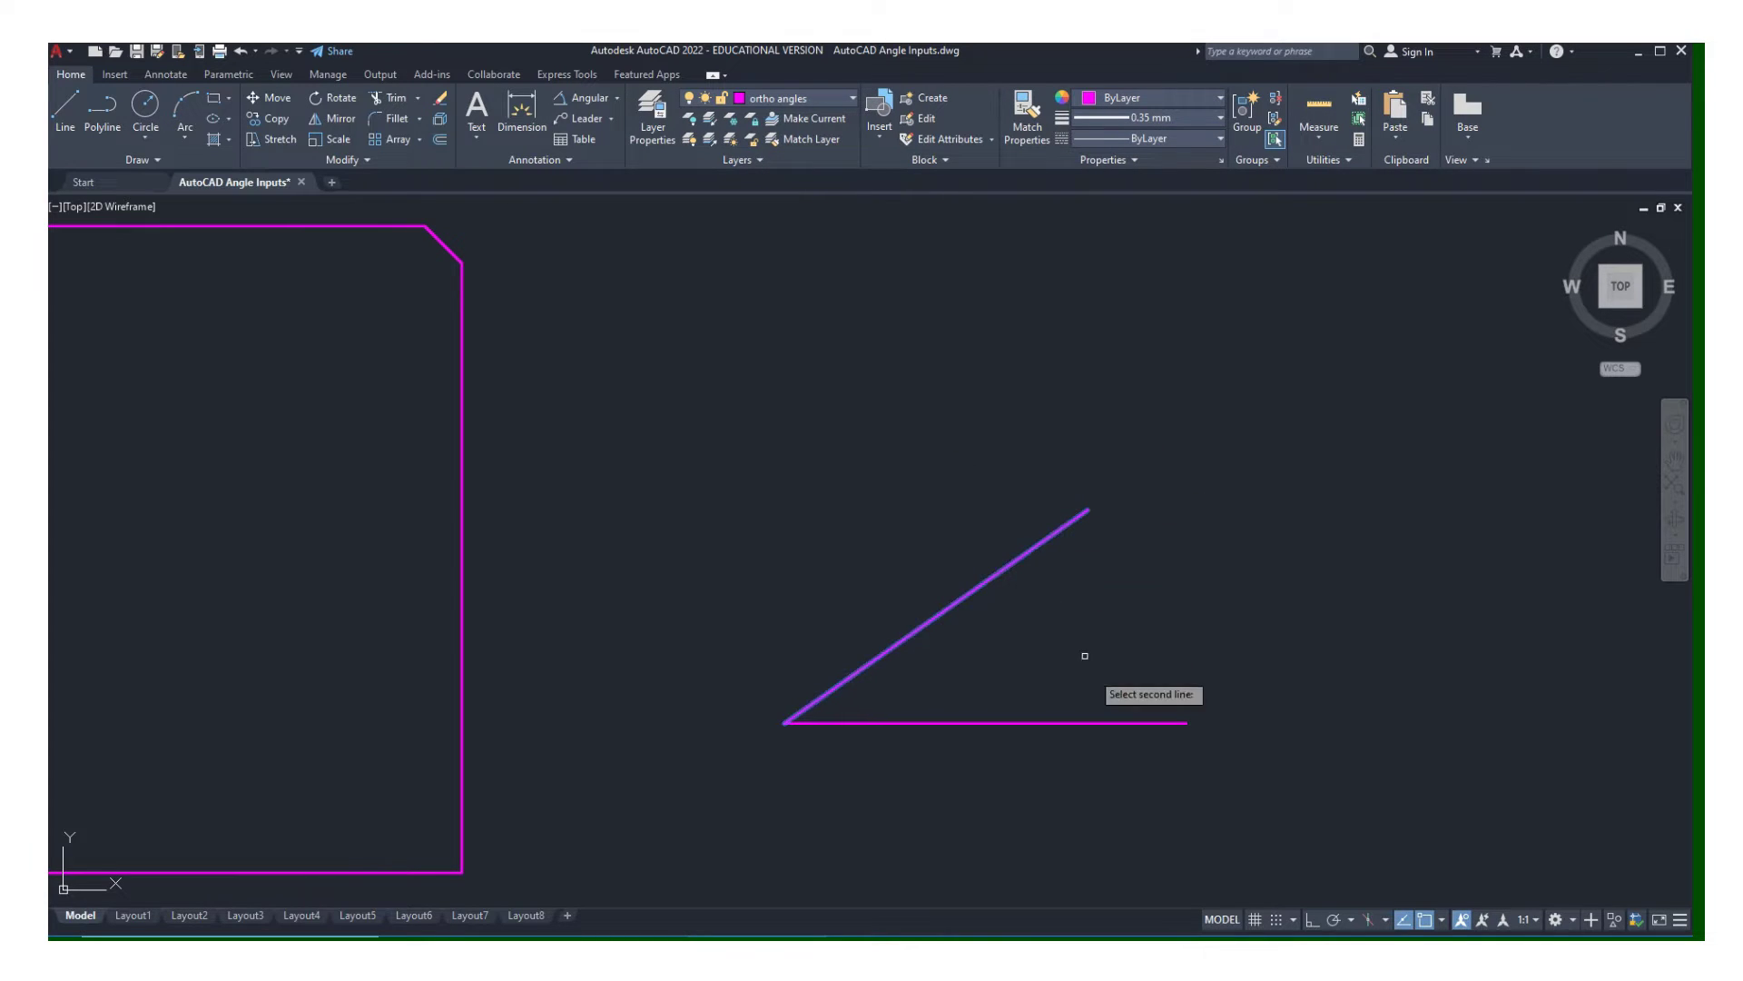
{"action": "left_click", "coordinate": [1114, 721]}
{"action": "left_click", "coordinate": [1106, 641]}
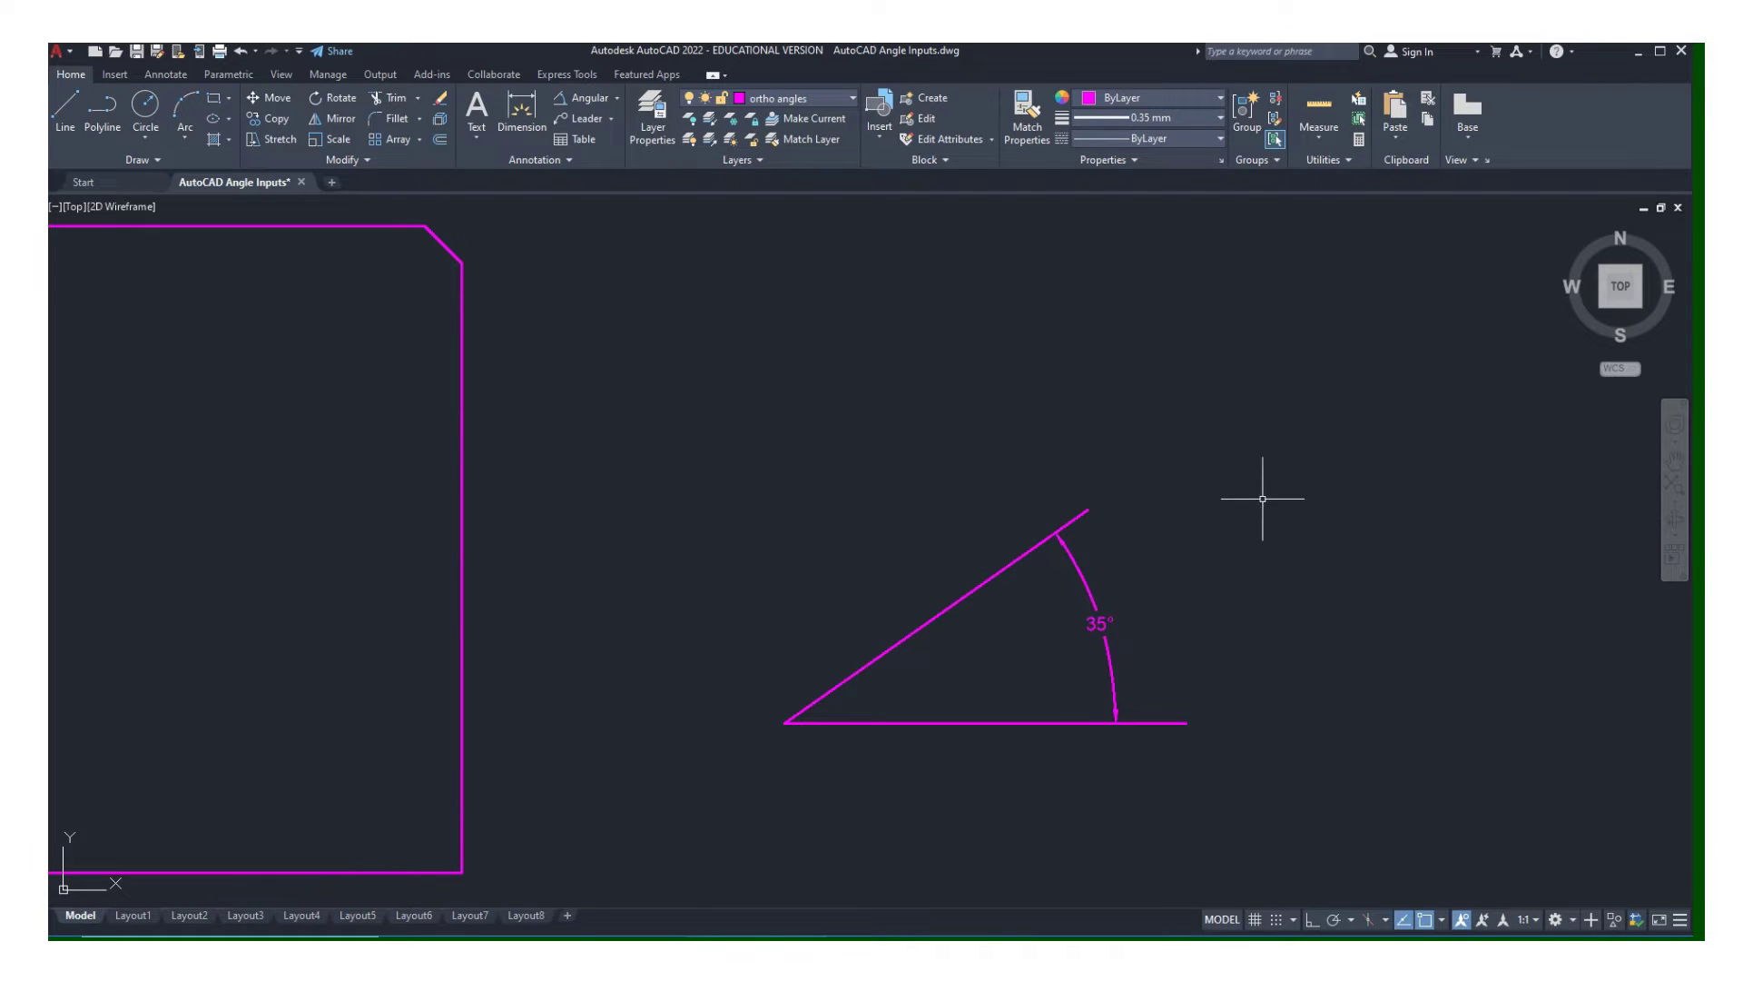
Dimension the sloping line's length from endpoint to endpoint, placing the aligned dimension above the line.
{"action": "left_click", "coordinate": [523, 121]}
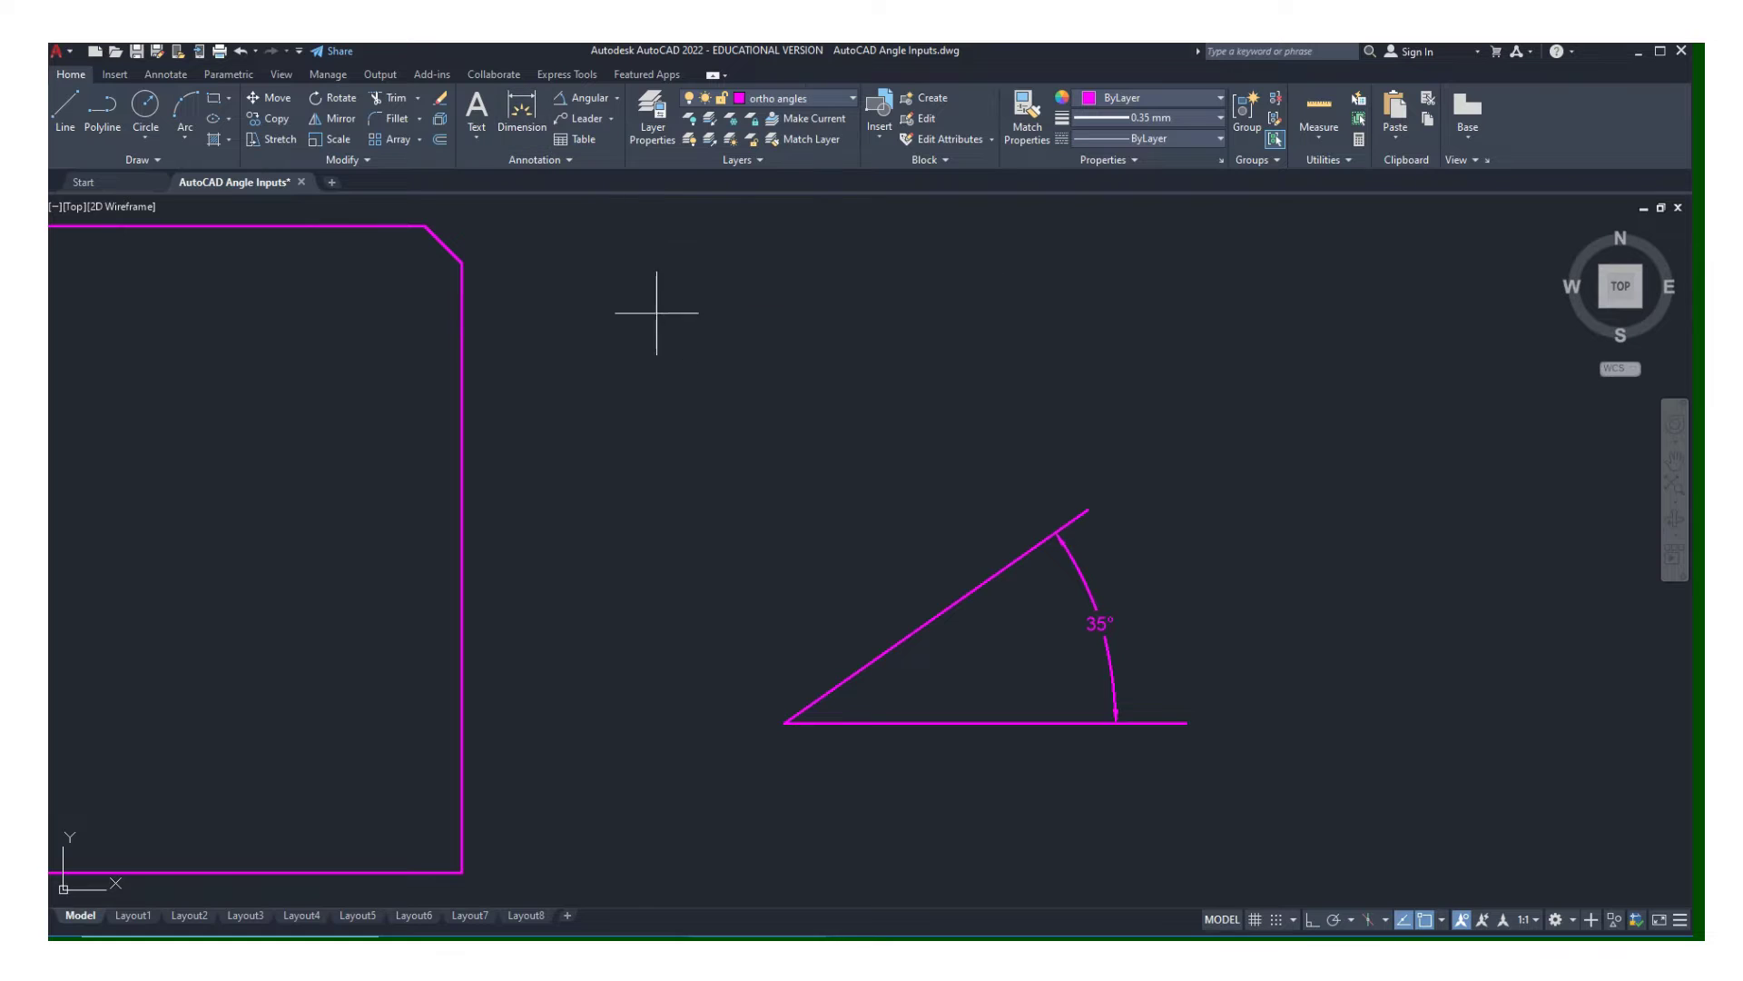
{"action": "left_click", "coordinate": [785, 722]}
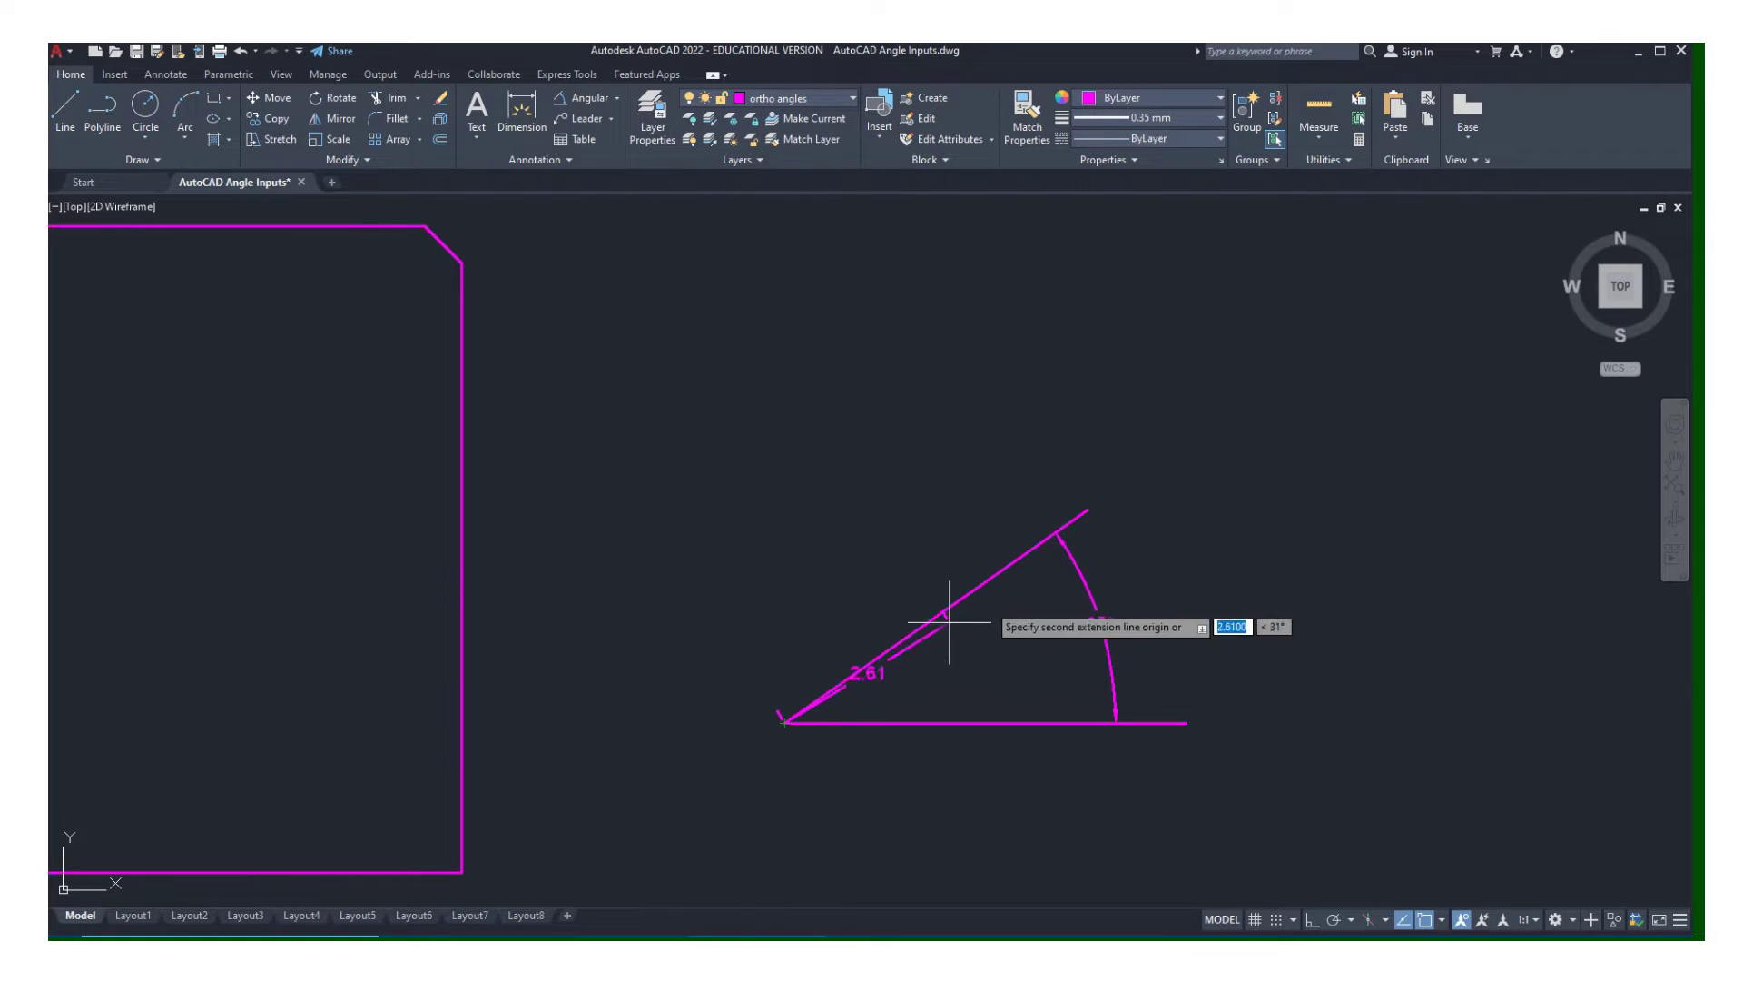
{"action": "left_click", "coordinate": [1083, 505]}
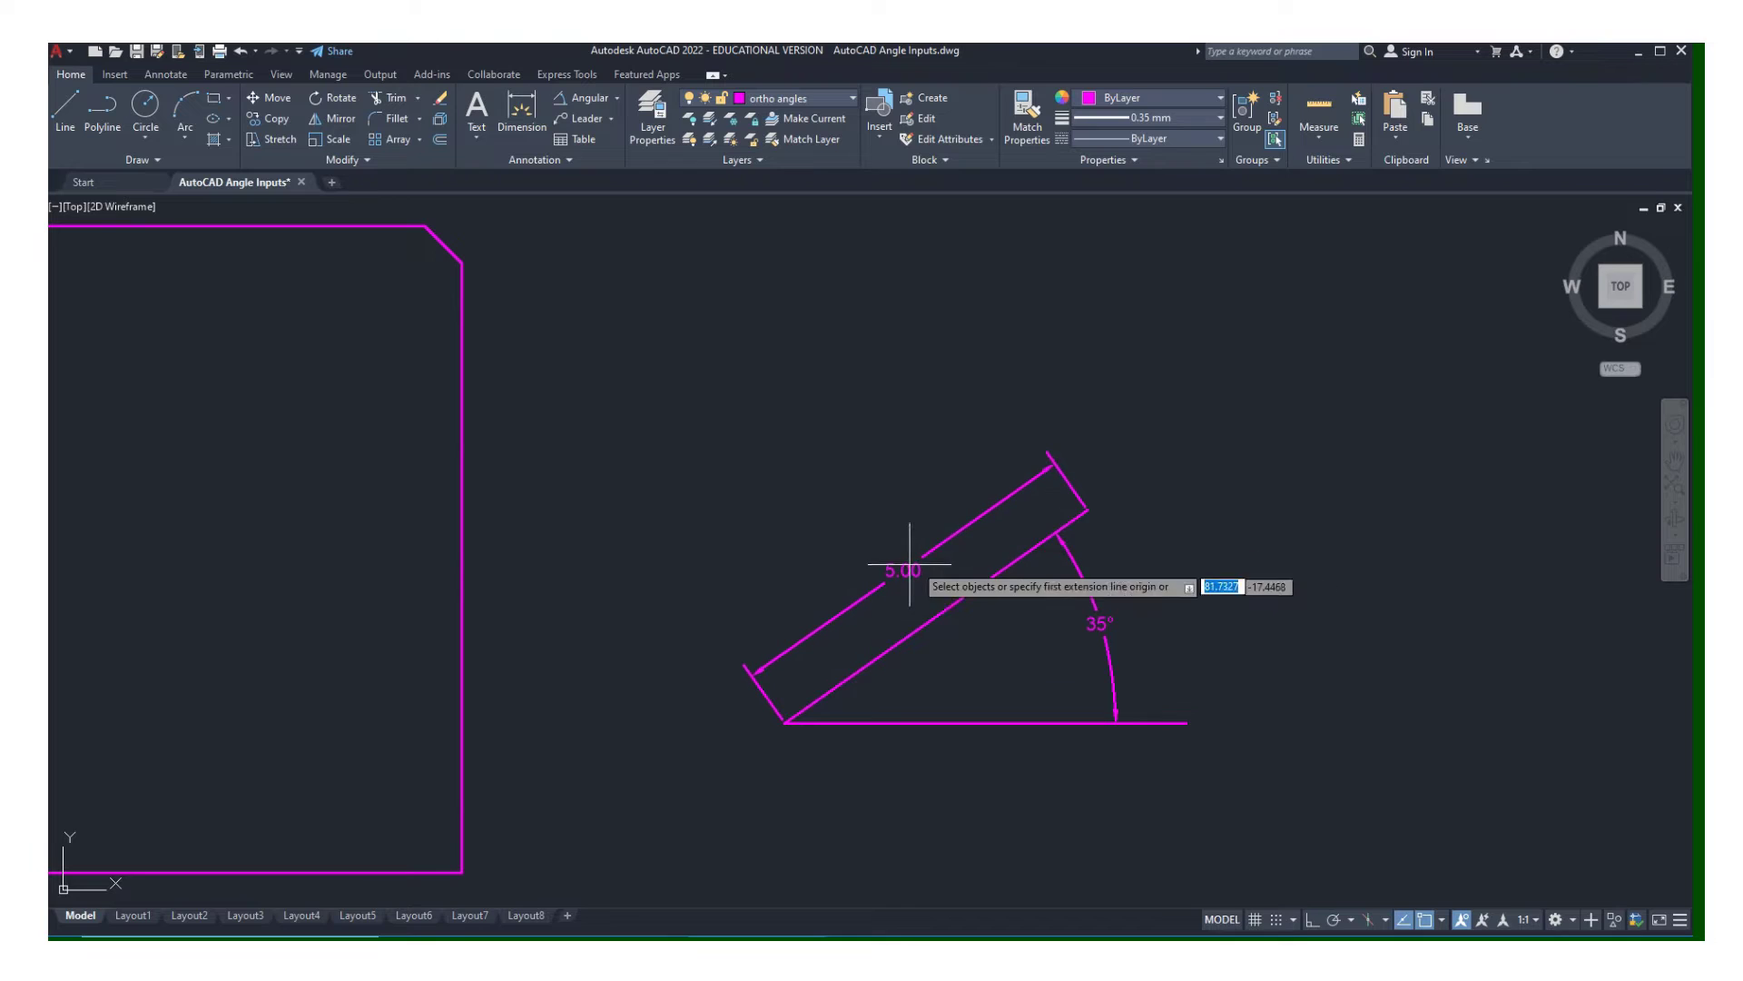
{"action": "left_click", "coordinate": [903, 572]}
{"action": "key", "text": "Escape"}
Draw a single line 10 units long at 55° in the empty space right of the dimensioned angle.
{"action": "scroll", "coordinate": [1199, 530], "scroll_direction": "up", "scroll_amount": 3}
{"action": "scroll", "coordinate": [1109, 506], "scroll_direction": "down", "scroll_amount": 5}
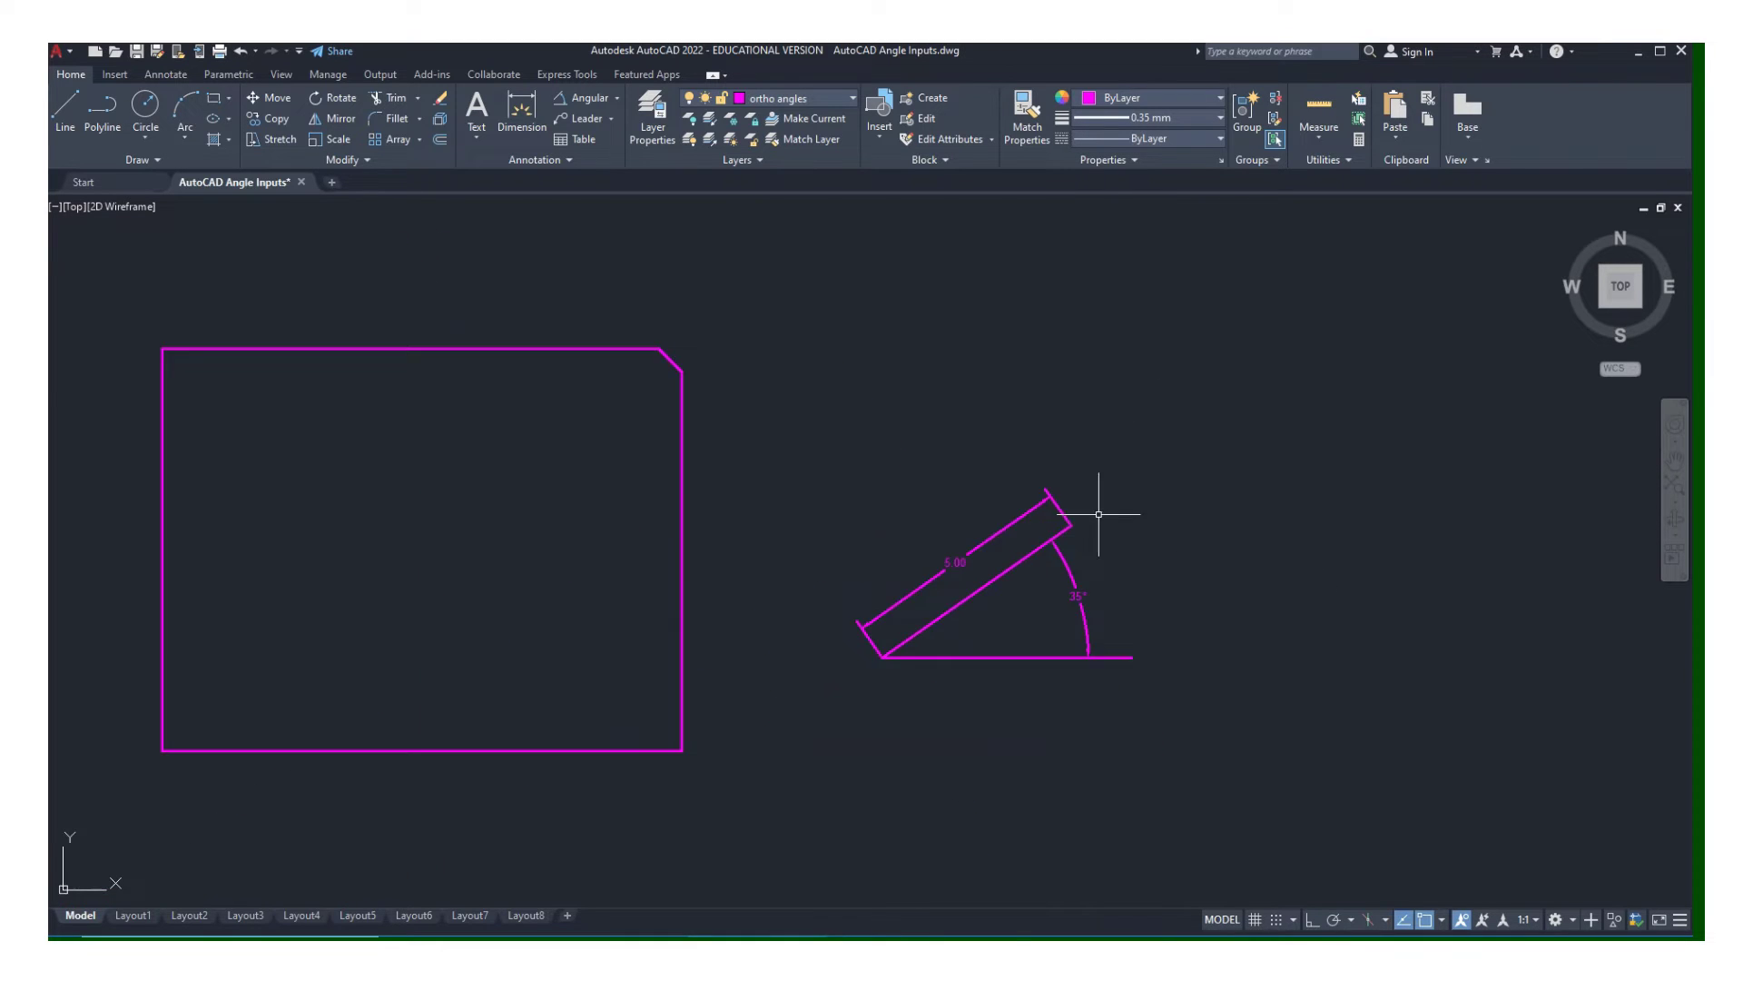
{"action": "mouse_move", "coordinate": [1108, 506]}
{"action": "middle_mouse_down"}
{"action": "mouse_move", "coordinate": [871, 549]}
{"action": "mouse_move", "coordinate": [660, 518]}
{"action": "middle_mouse_up"}
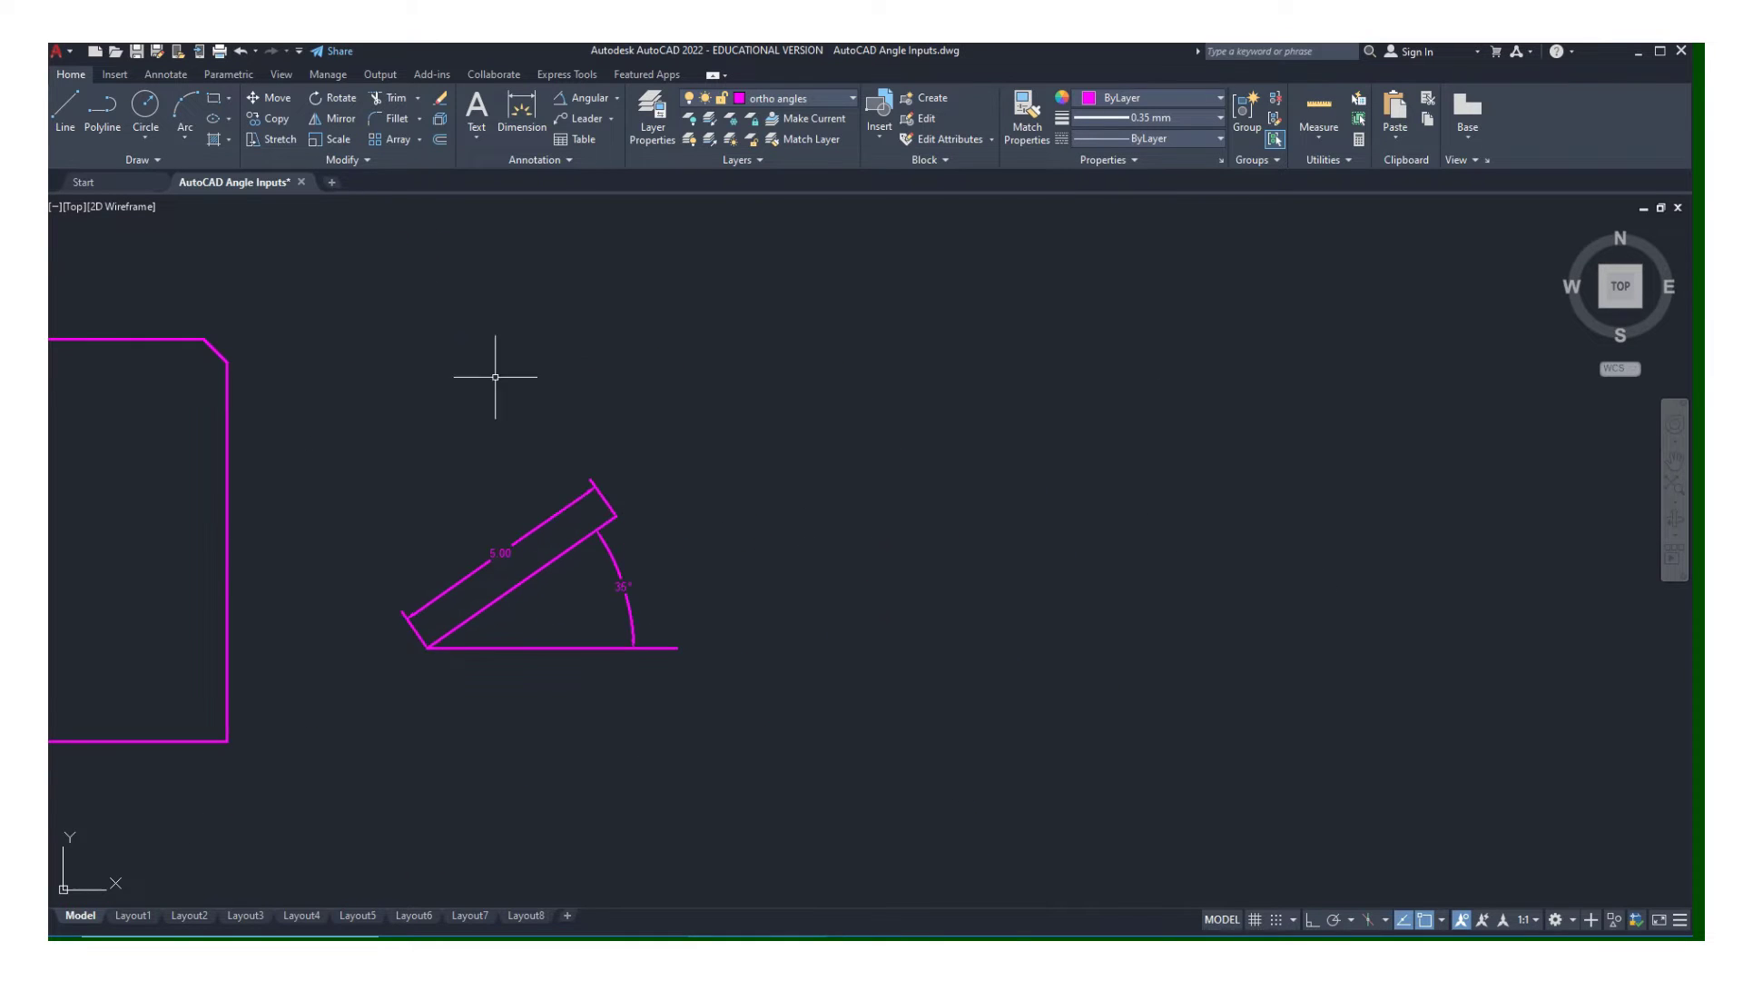
{"action": "left_click", "coordinate": [68, 114]}
{"action": "left_click", "coordinate": [908, 646]}
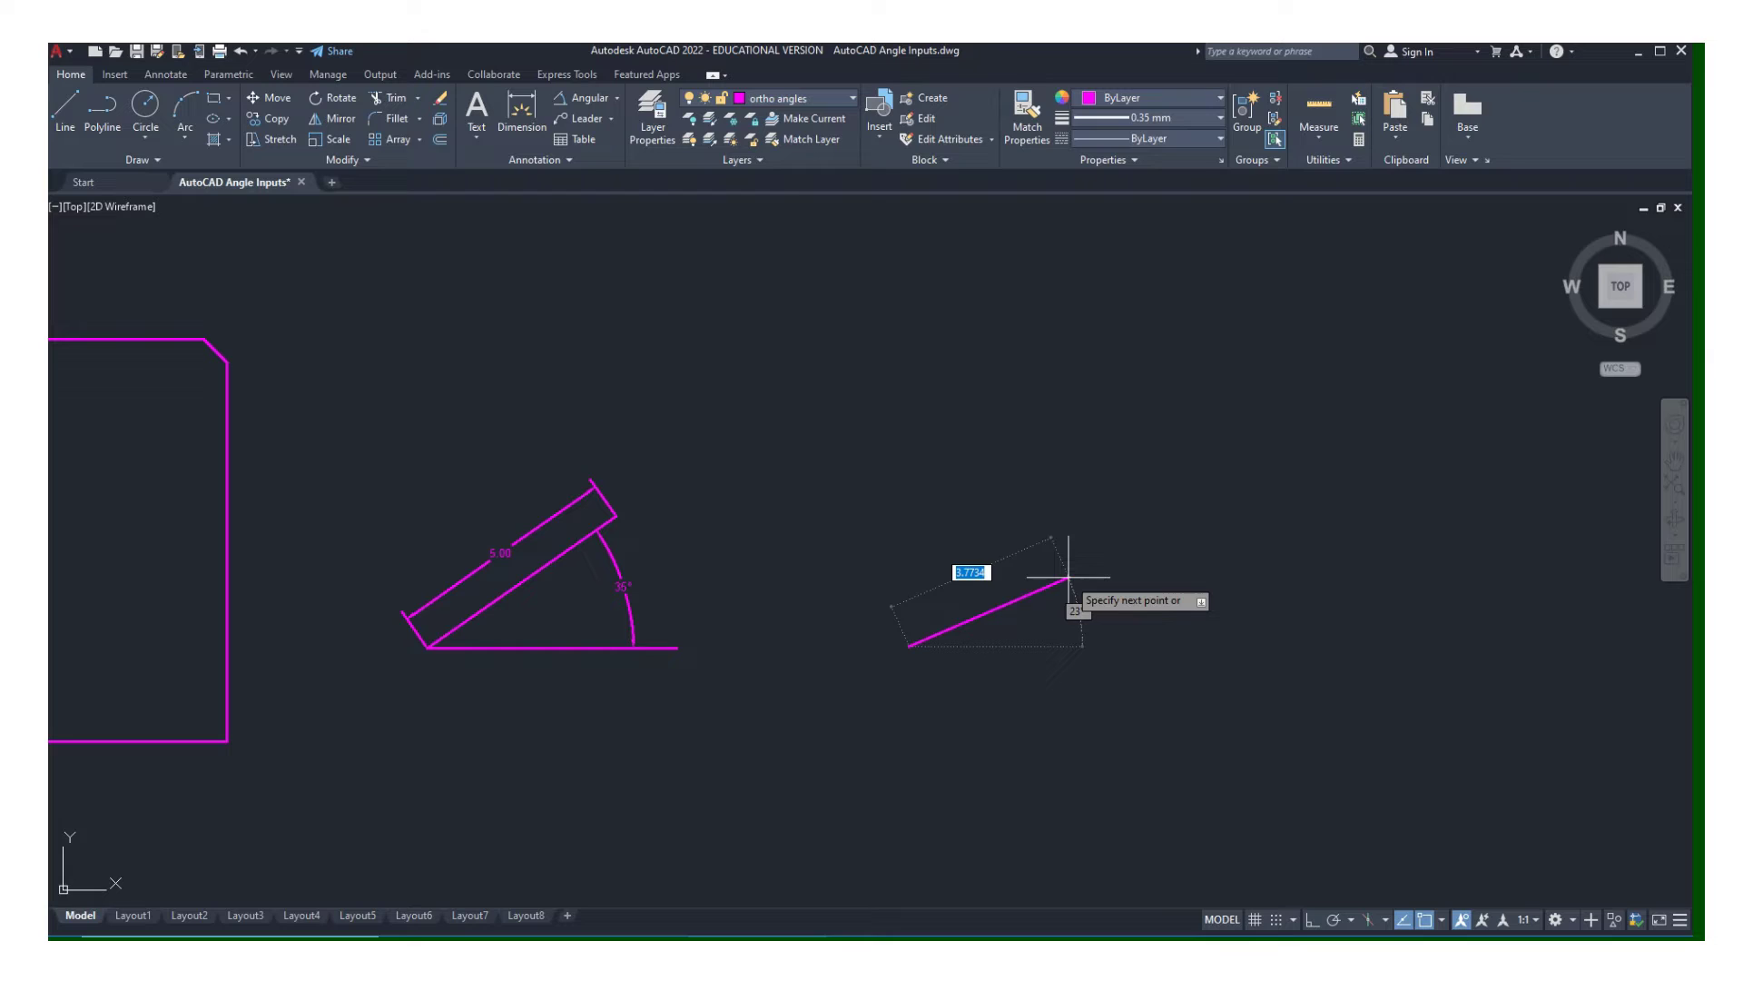
{"action": "type", "text": "10"}
{"action": "key", "text": "Tab"}
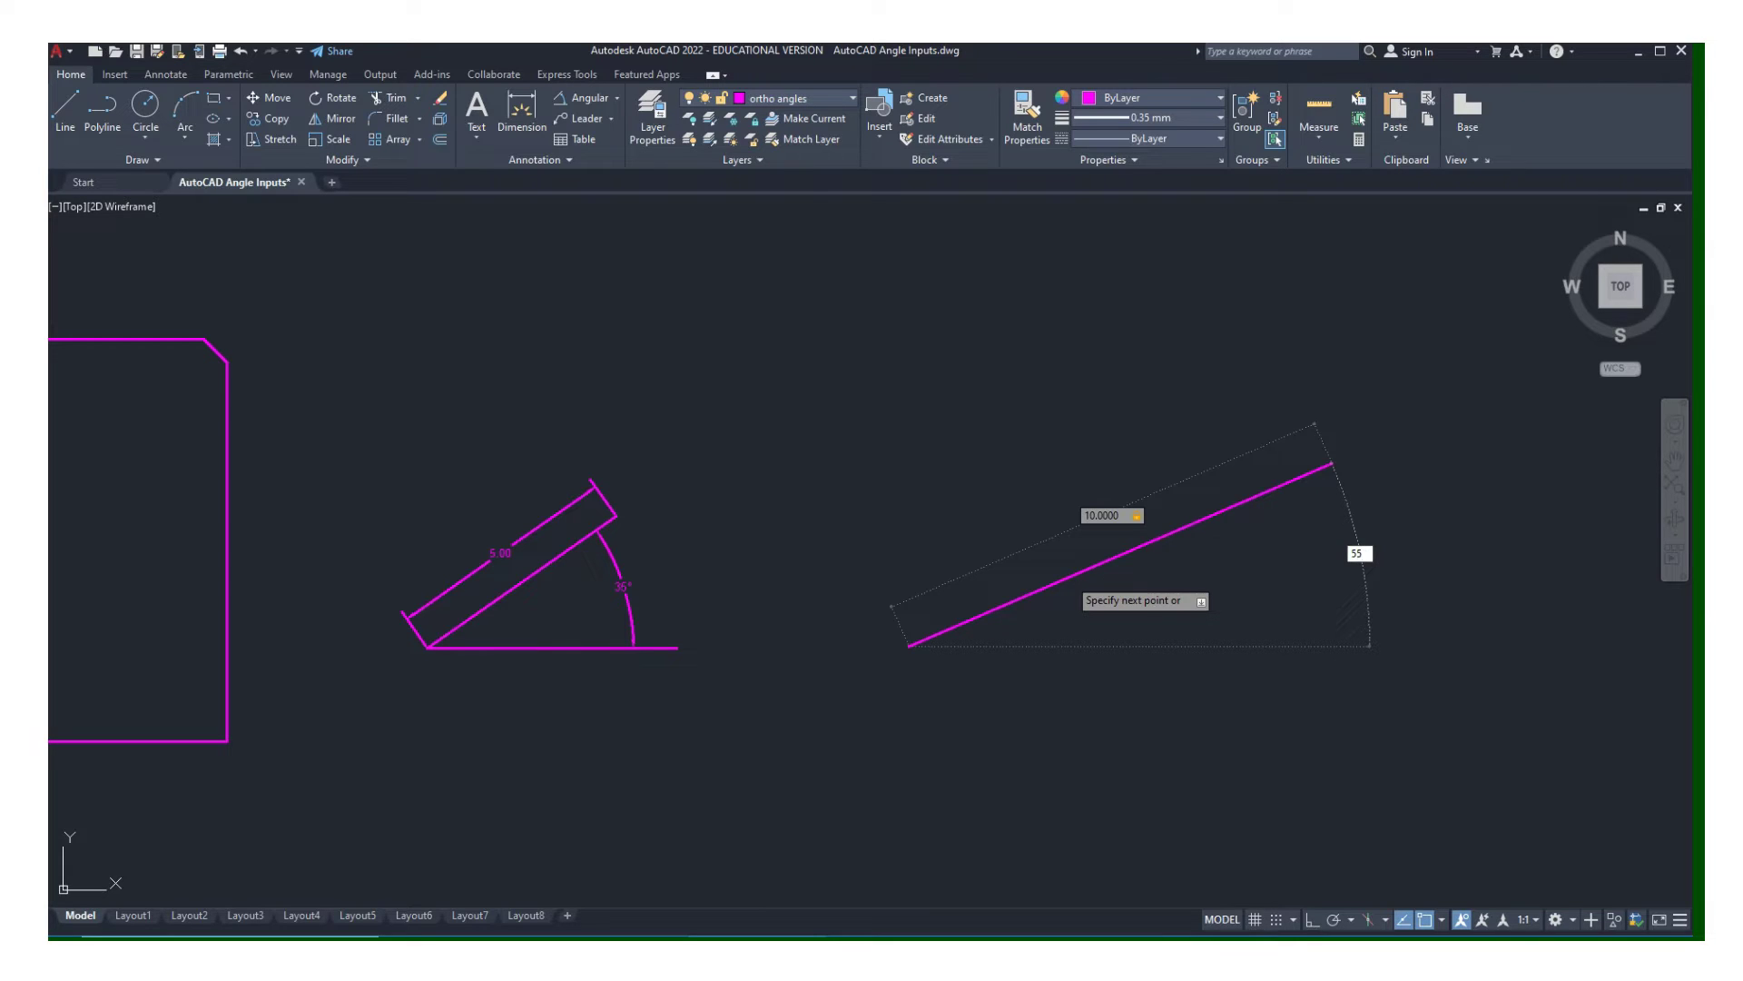
{"action": "key", "text": "Return"}
{"action": "key", "text": "Return"}
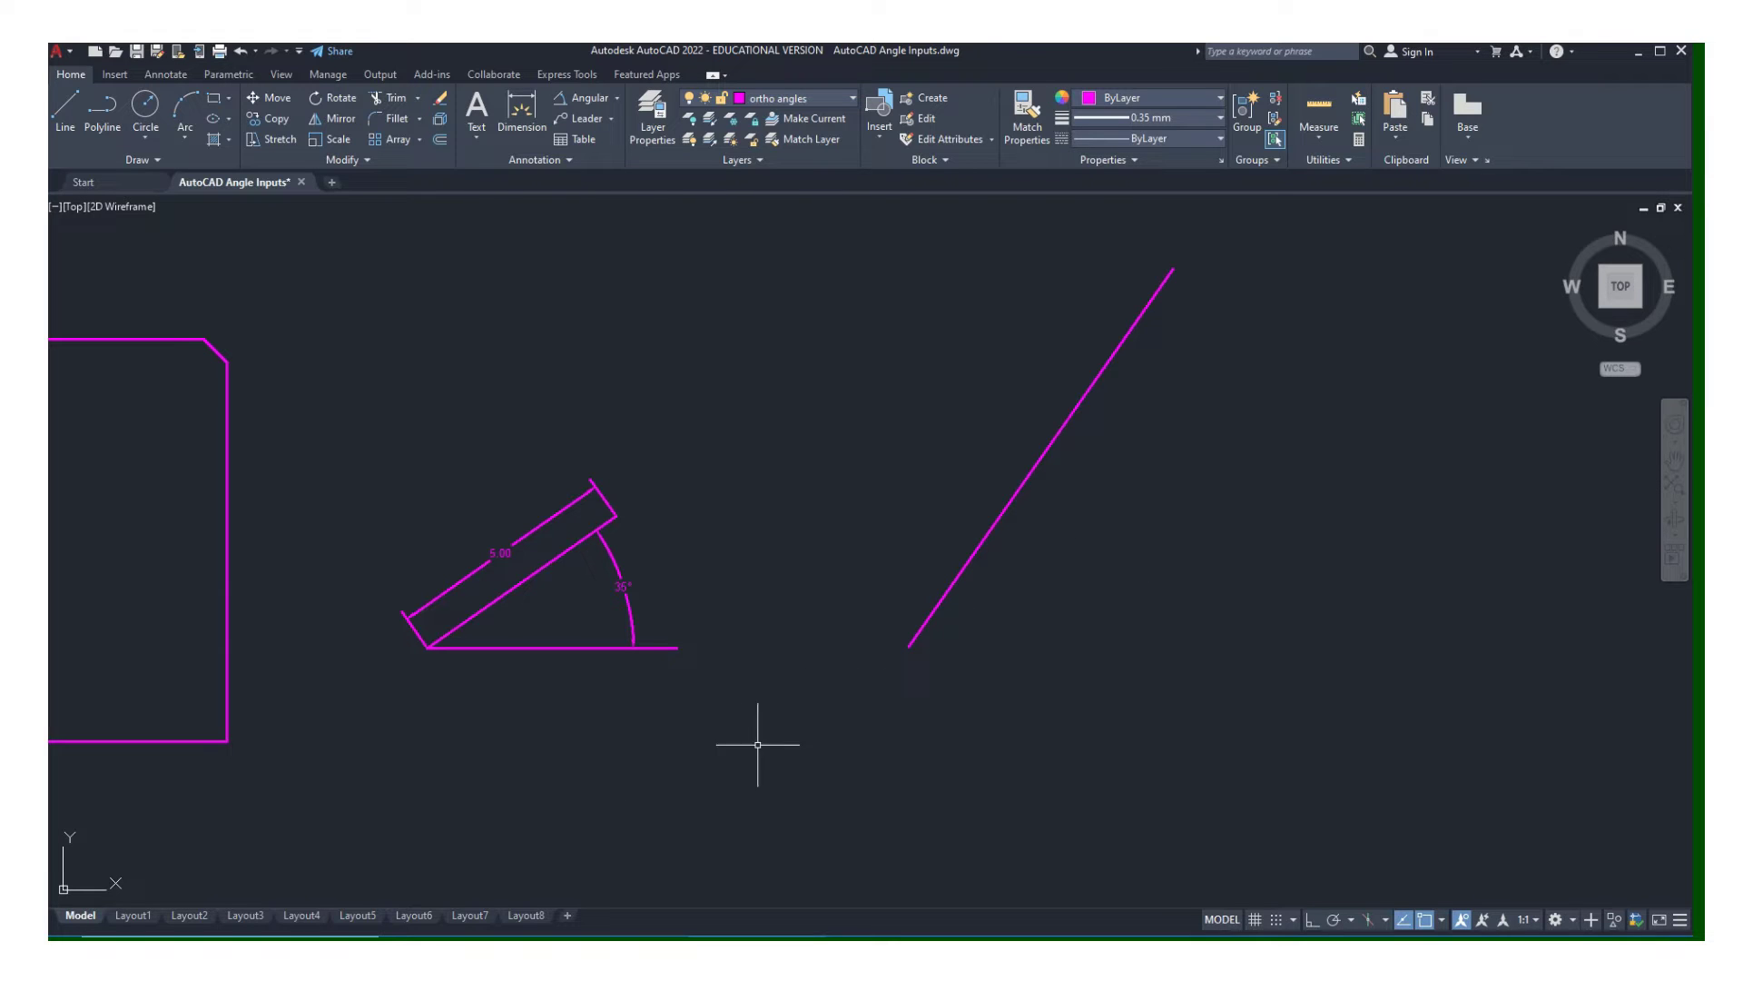
Examine the angle direction diagram and the distance-and-angle input format on Layout1, leaving the viewport for paper space.
{"action": "middle_click_drag", "start_coordinate": [950, 629], "coordinate": [943, 634]}
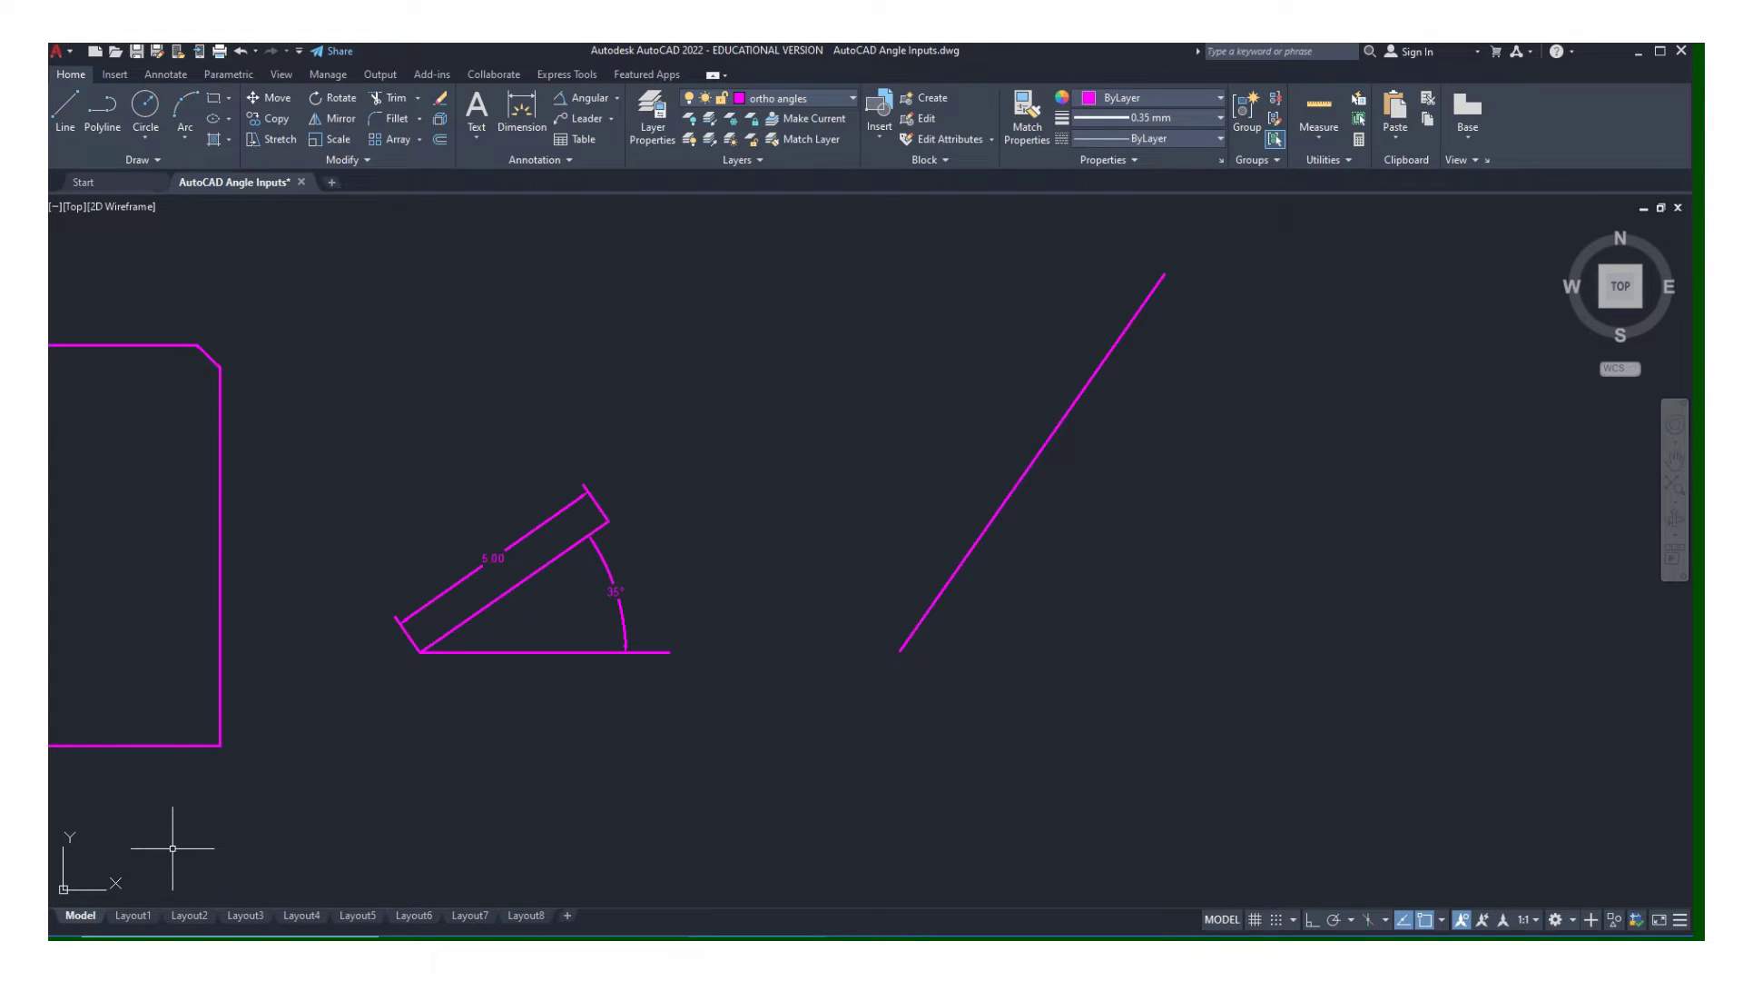
{"action": "left_click", "coordinate": [133, 915]}
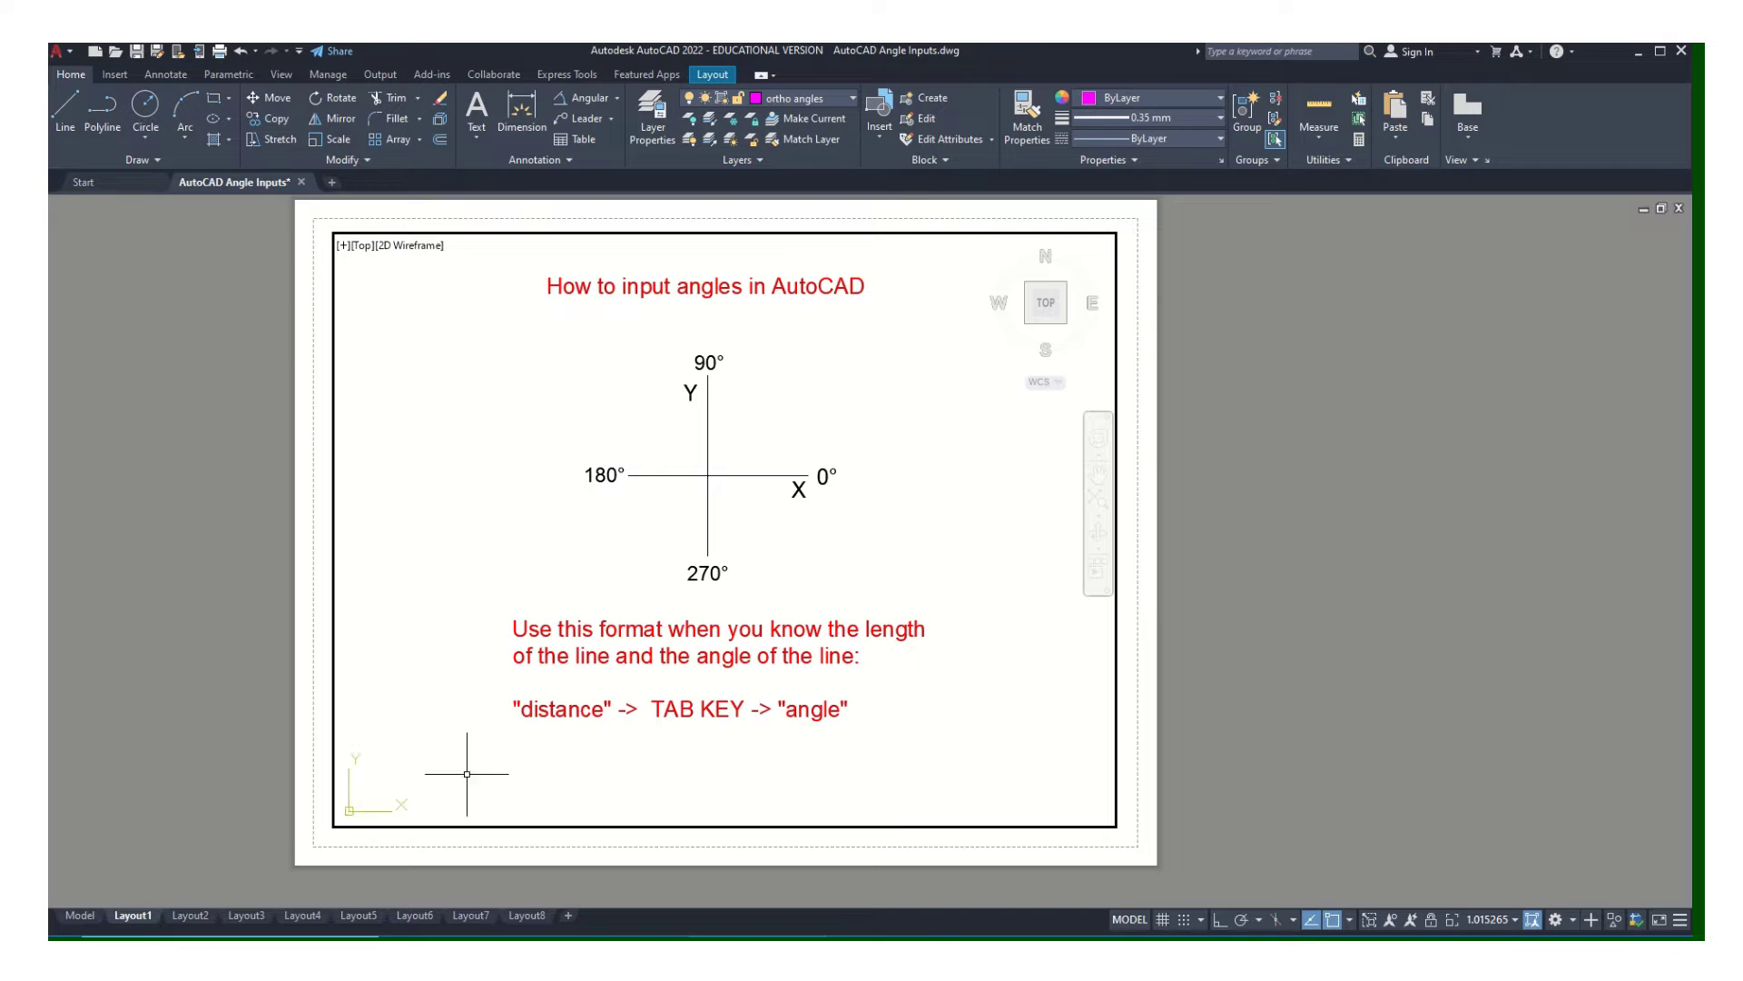
{"action": "scroll", "coordinate": [829, 487], "scroll_direction": "up", "scroll_amount": 3}
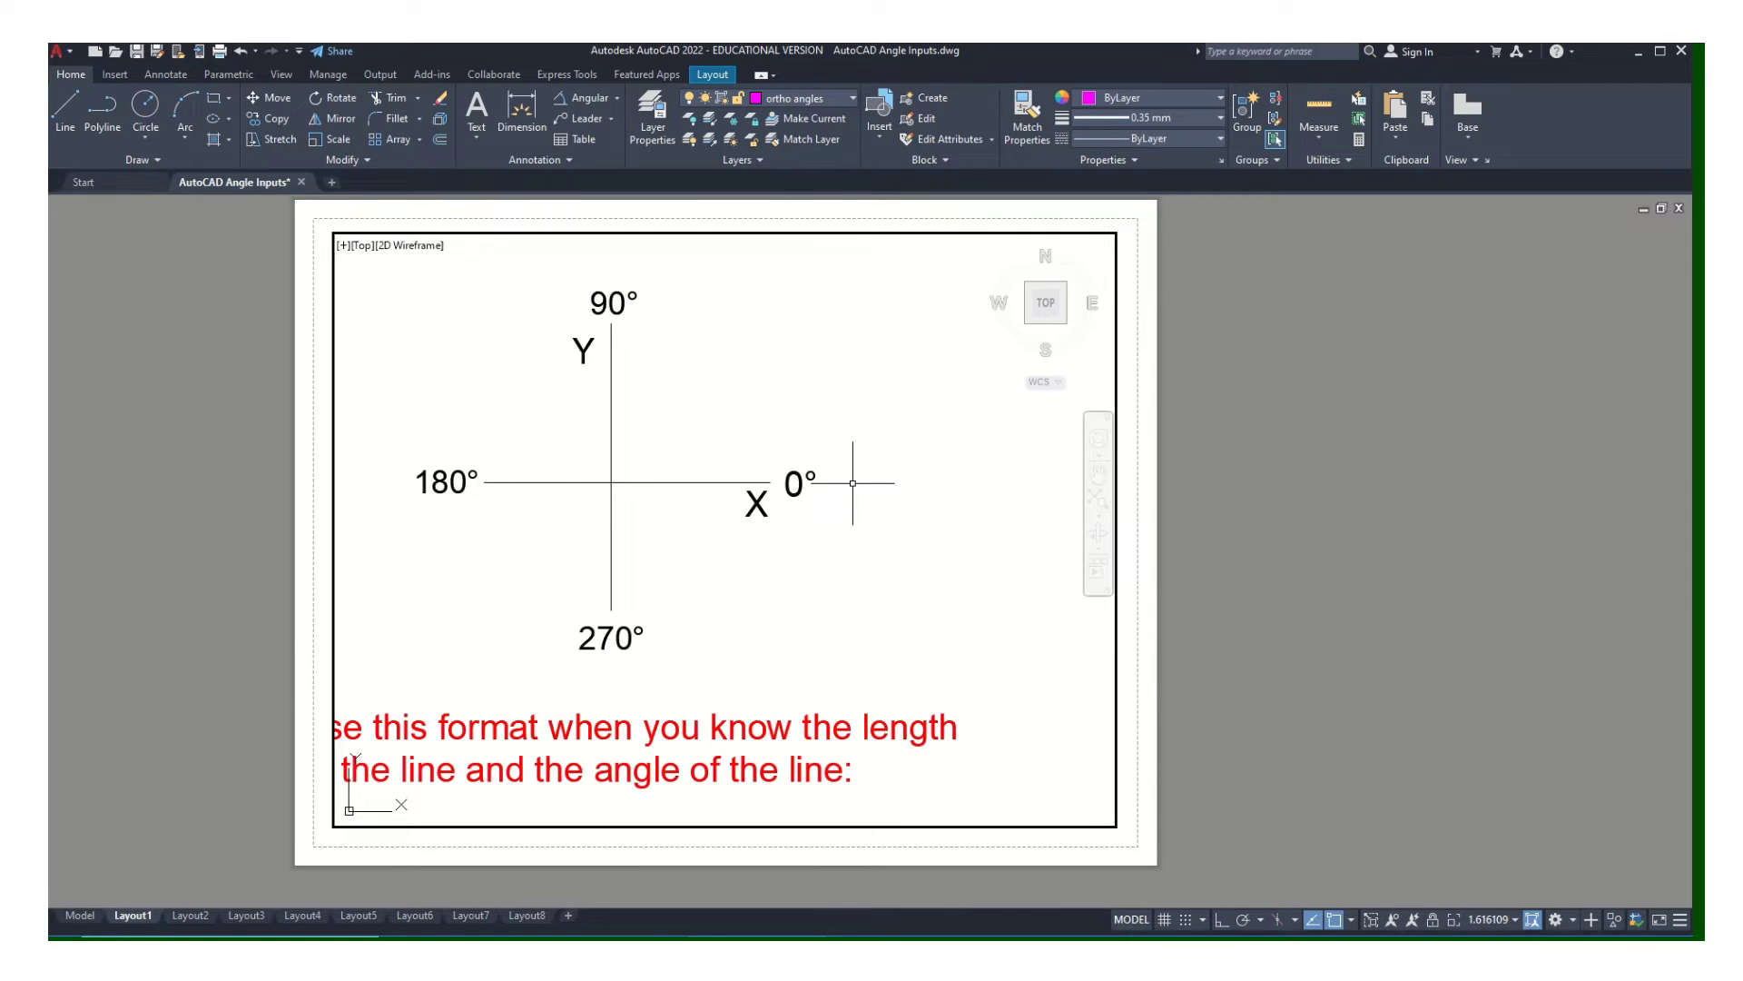
{"action": "scroll", "coordinate": [853, 483], "scroll_direction": "down", "scroll_amount": 3}
{"action": "scroll", "coordinate": [914, 506], "scroll_direction": "up", "scroll_amount": 3}
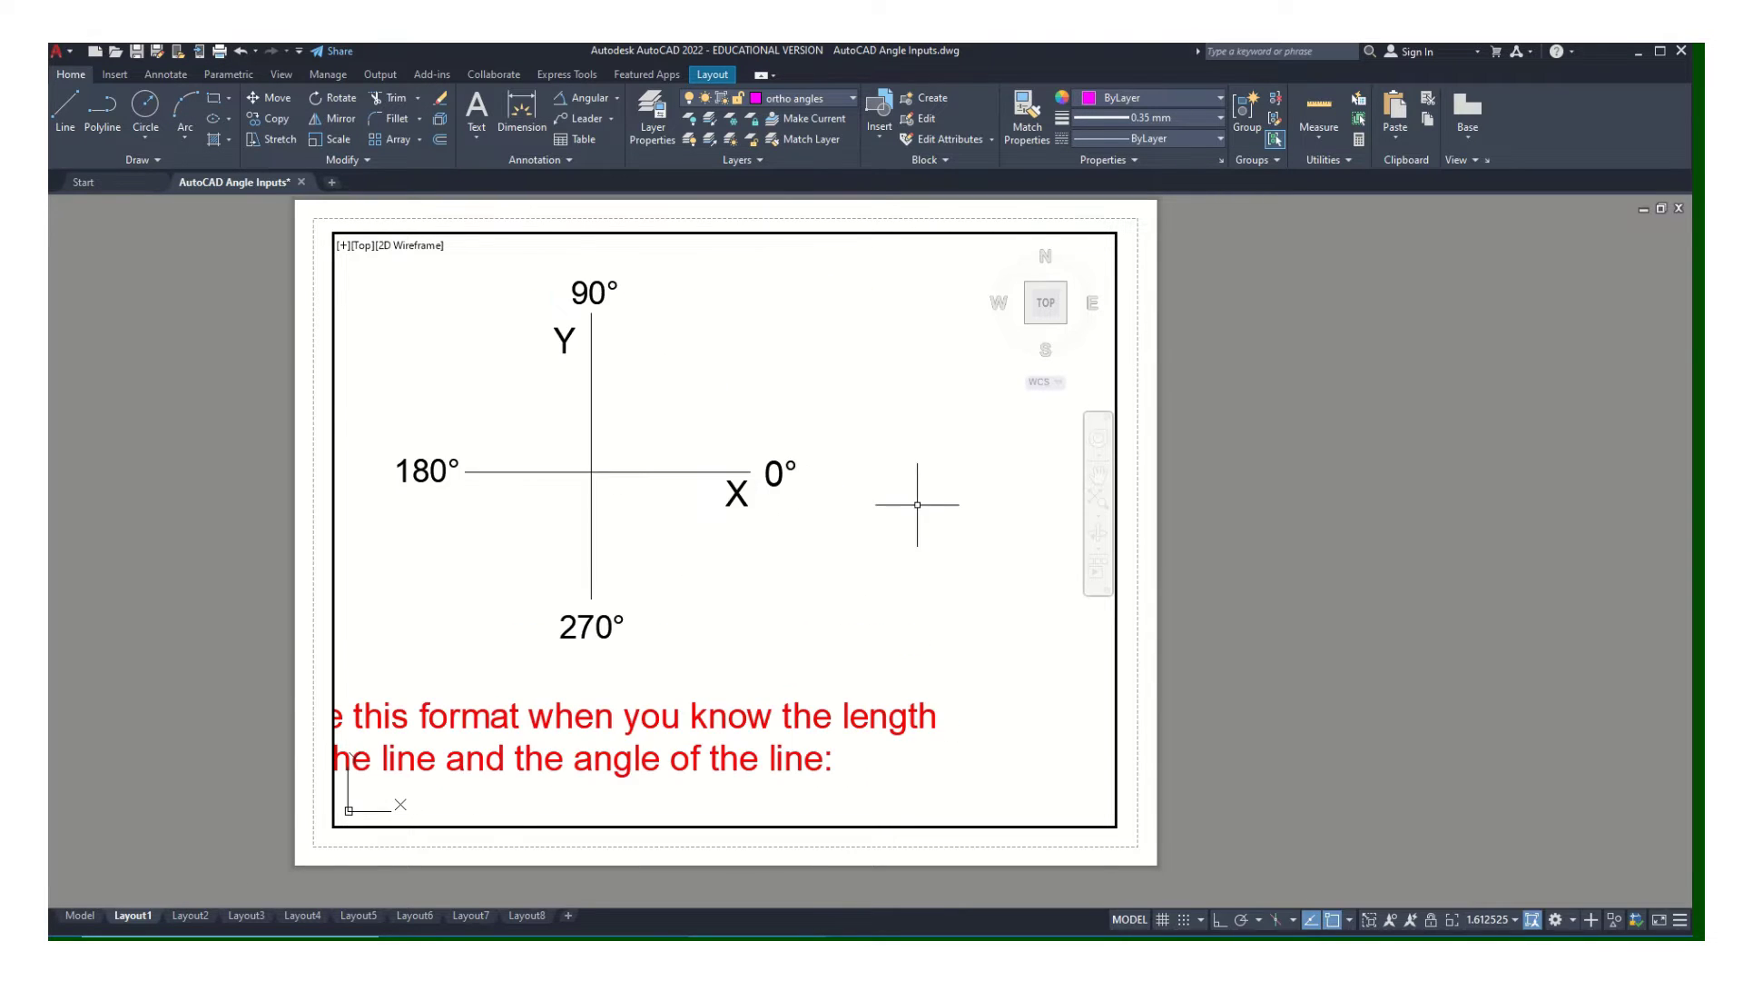
{"action": "scroll", "coordinate": [966, 501], "scroll_direction": "down", "scroll_amount": 3}
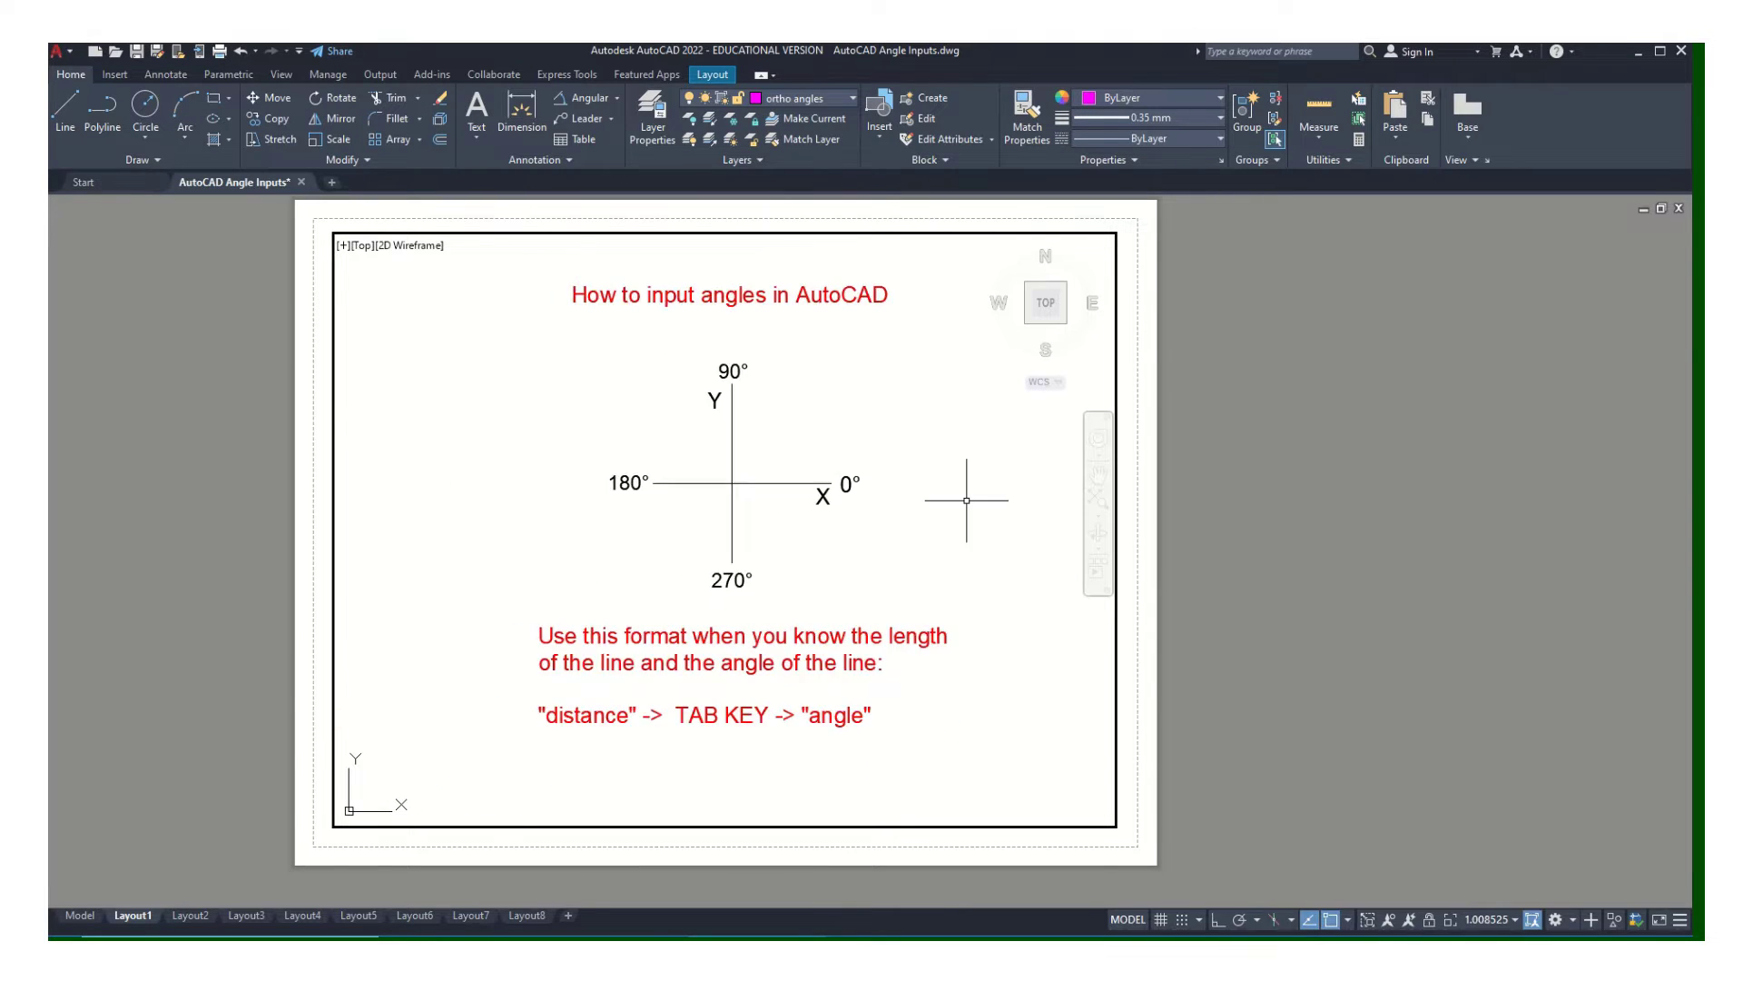
{"action": "double_click", "coordinate": [1147, 488]}
{"action": "scroll", "coordinate": [1142, 482], "scroll_direction": "up", "scroll_amount": 3}
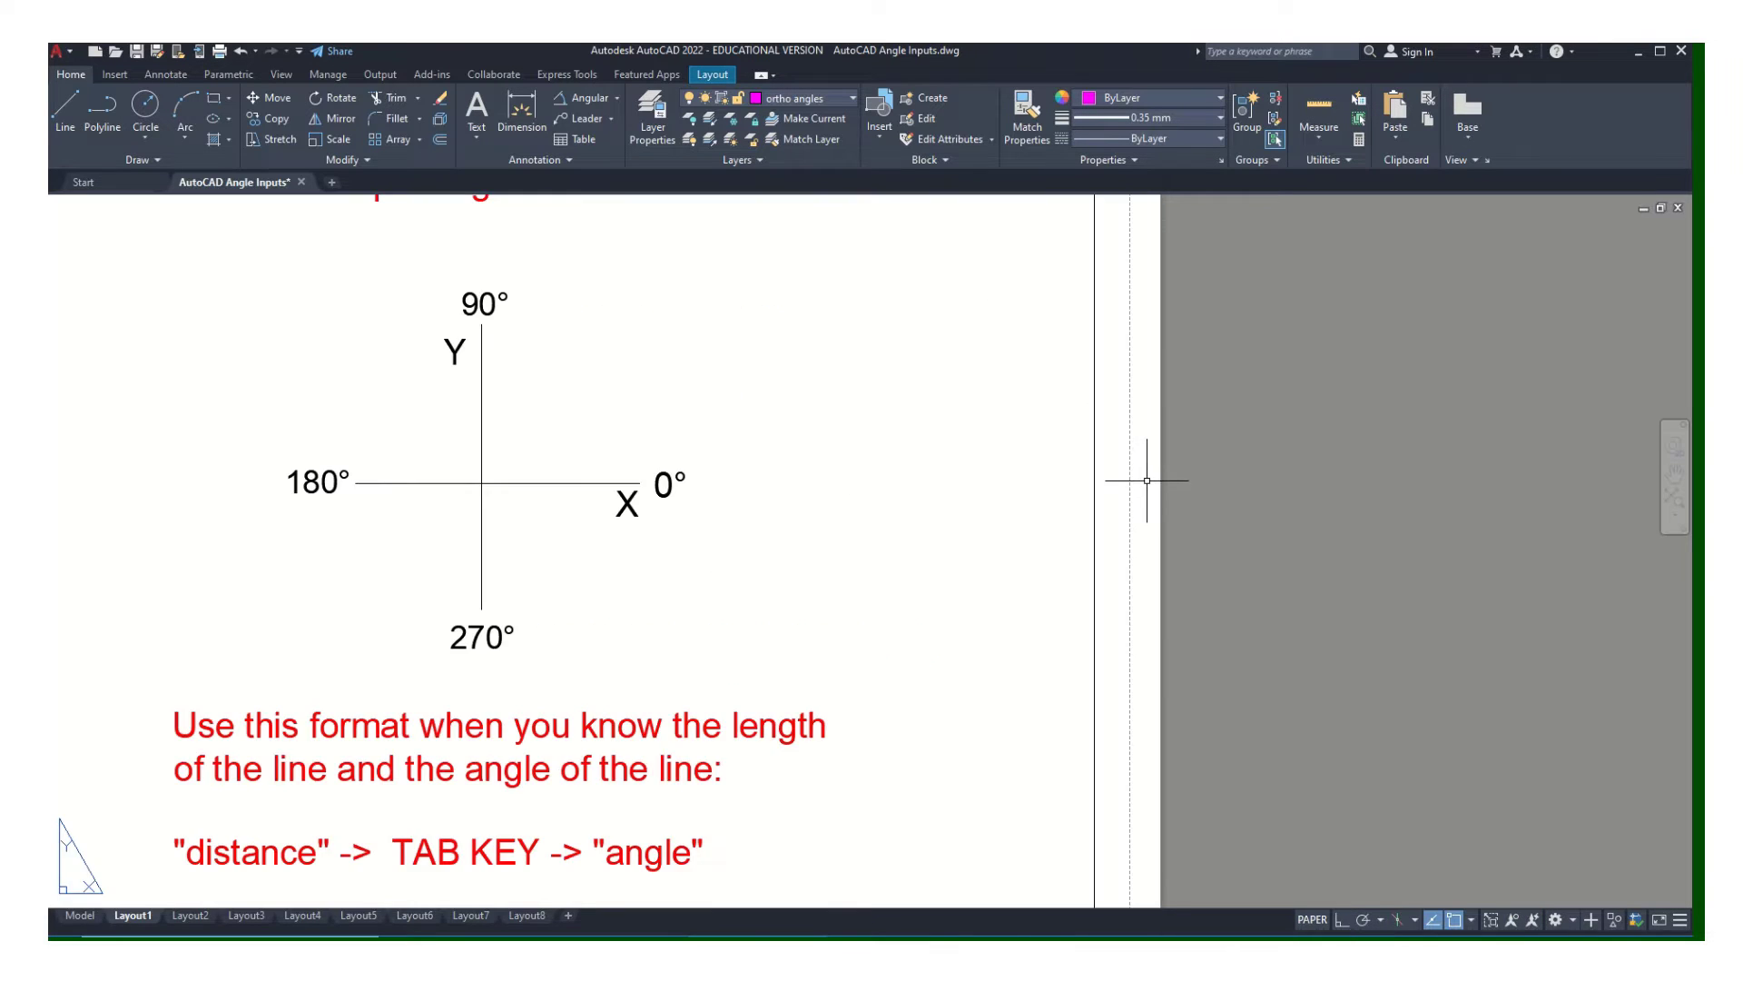
{"action": "scroll", "coordinate": [1141, 482], "scroll_direction": "down", "scroll_amount": 3}
{"action": "middle_click_drag", "start_coordinate": [1141, 482], "coordinate": [1248, 489]}
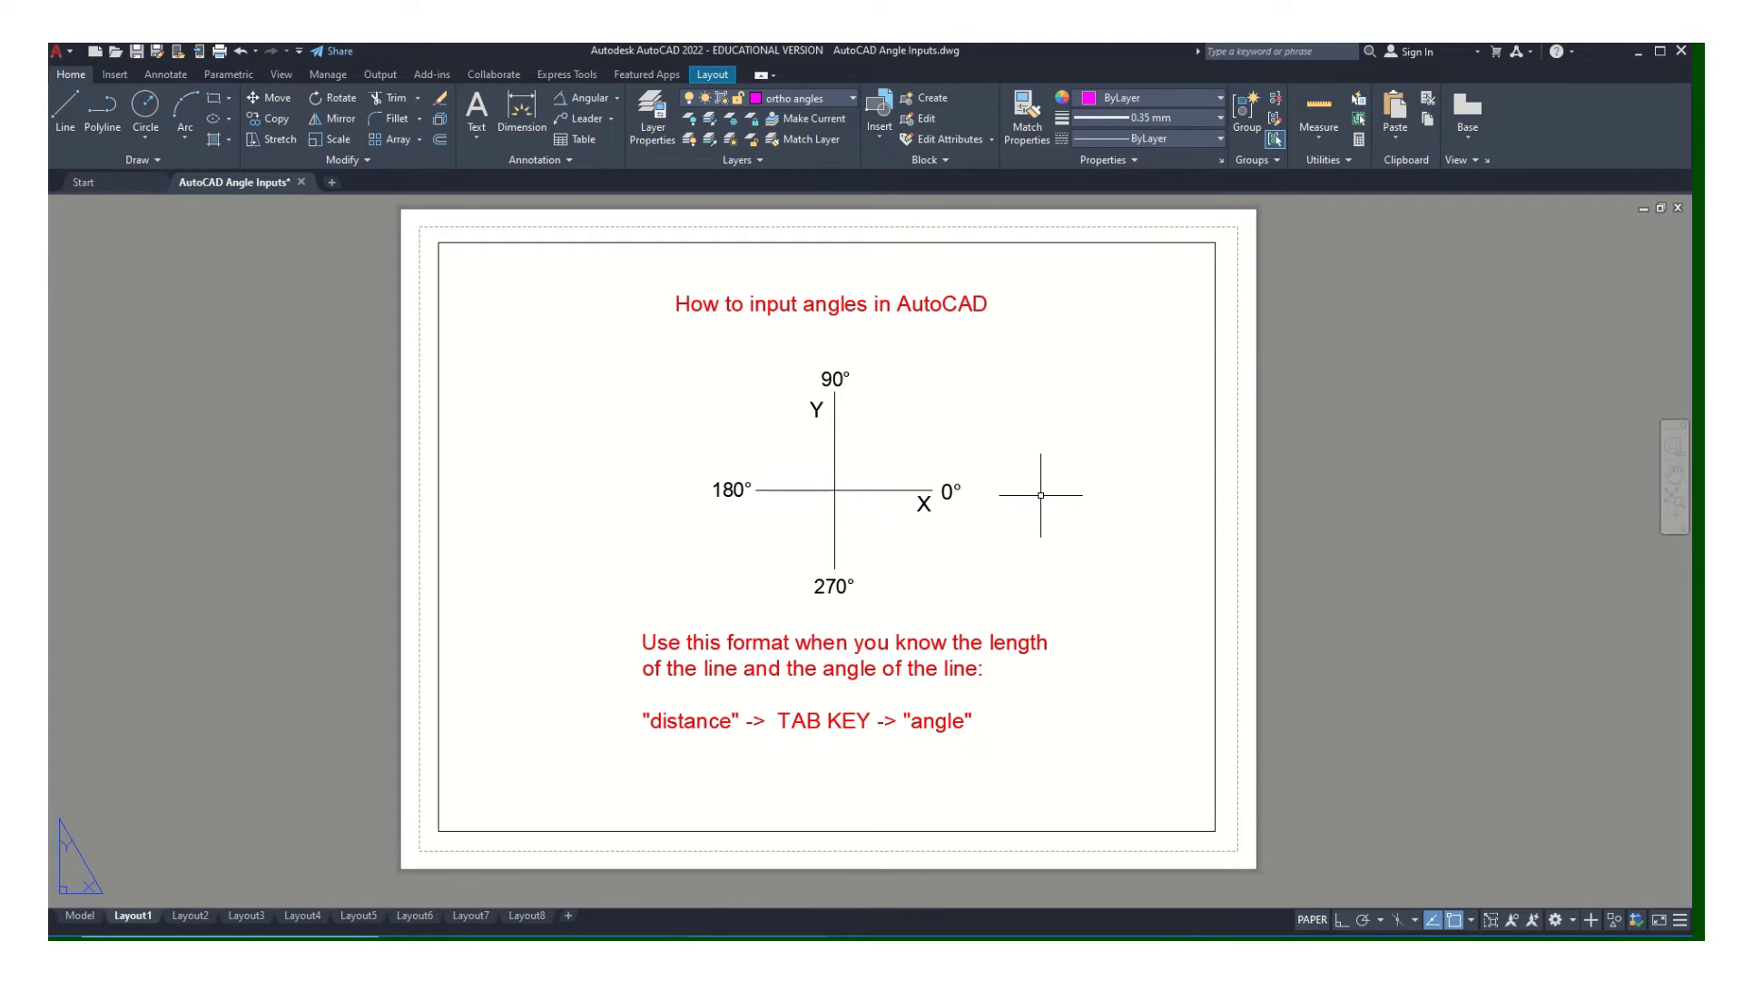
Review the counterclockwise angle rule on Layout2 and Examples 1 to 3 on Layout3 through Layout5.
{"action": "left_click", "coordinate": [203, 919]}
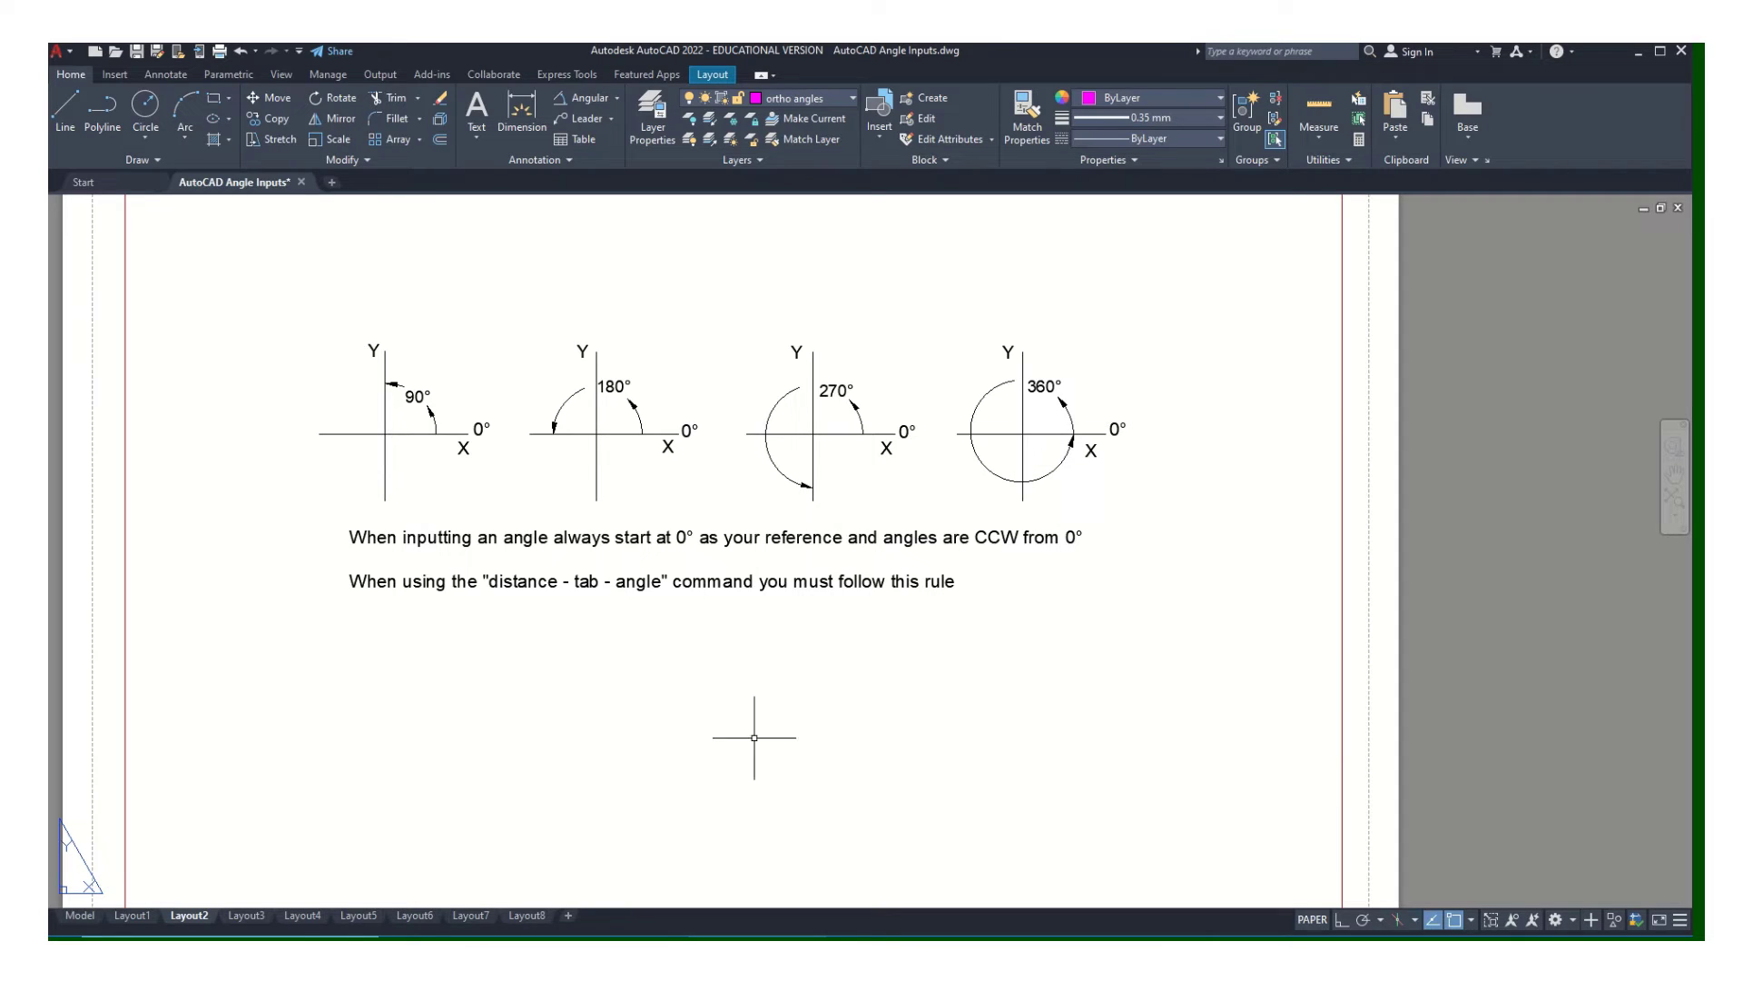
{"action": "left_click", "coordinate": [247, 916]}
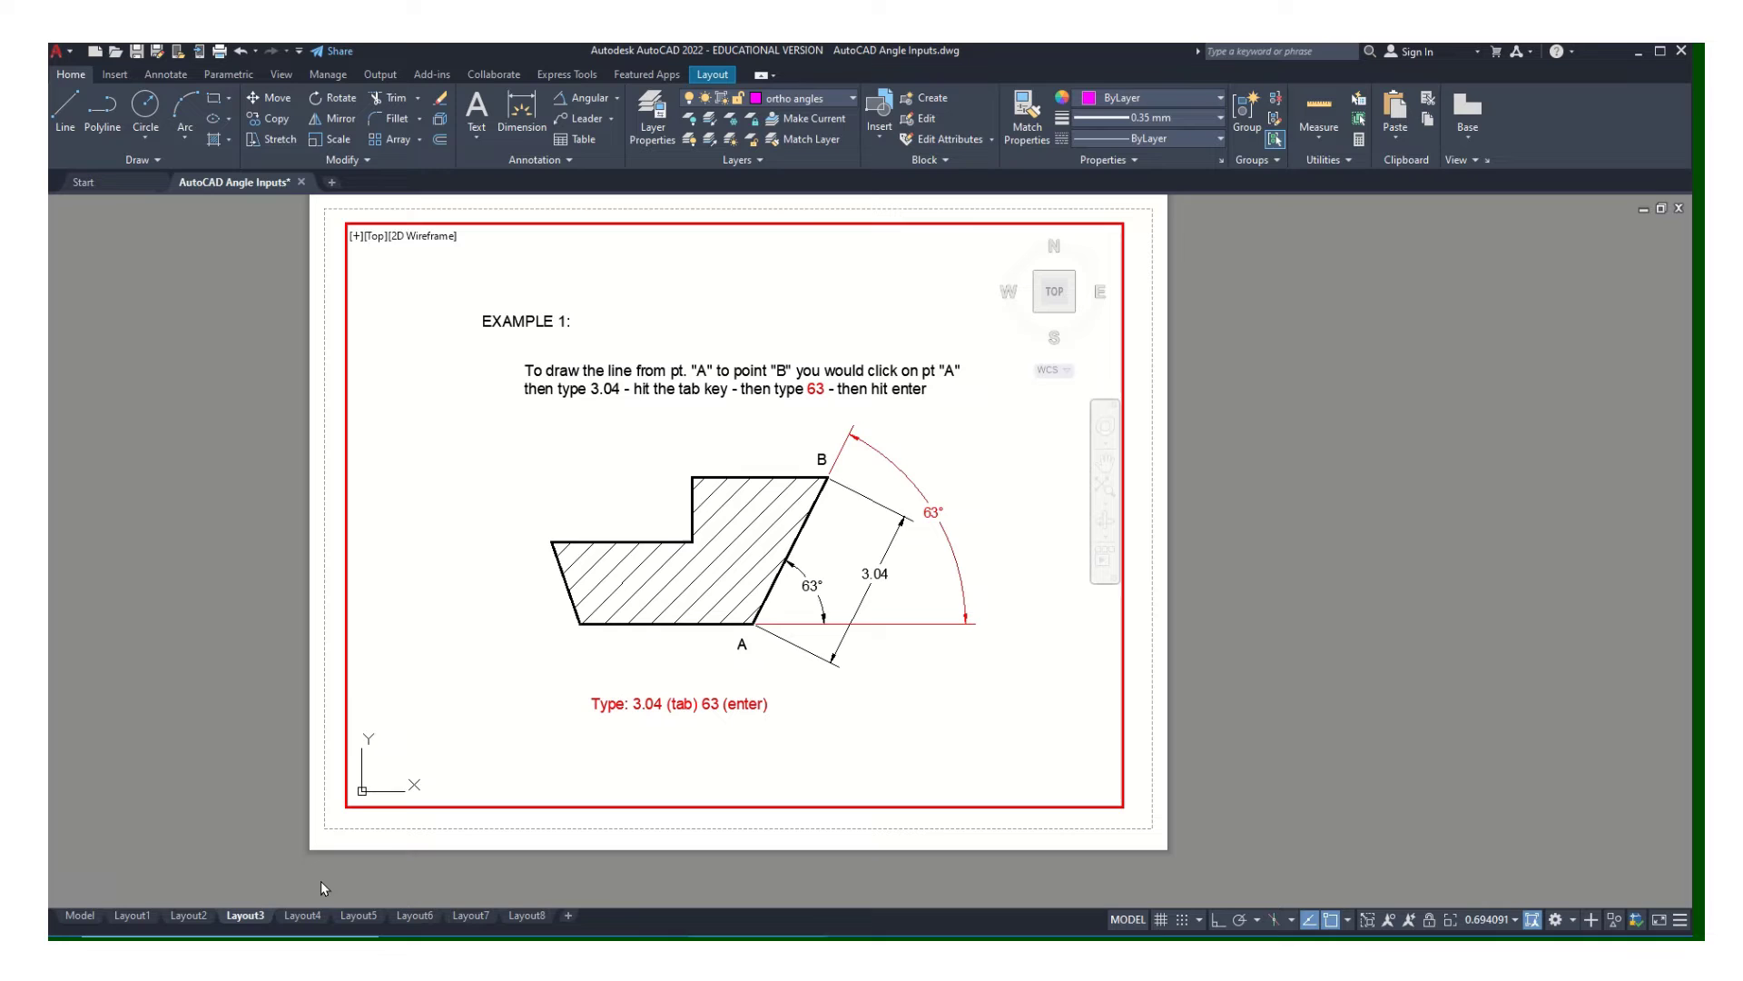
{"action": "left_click", "coordinate": [316, 916]}
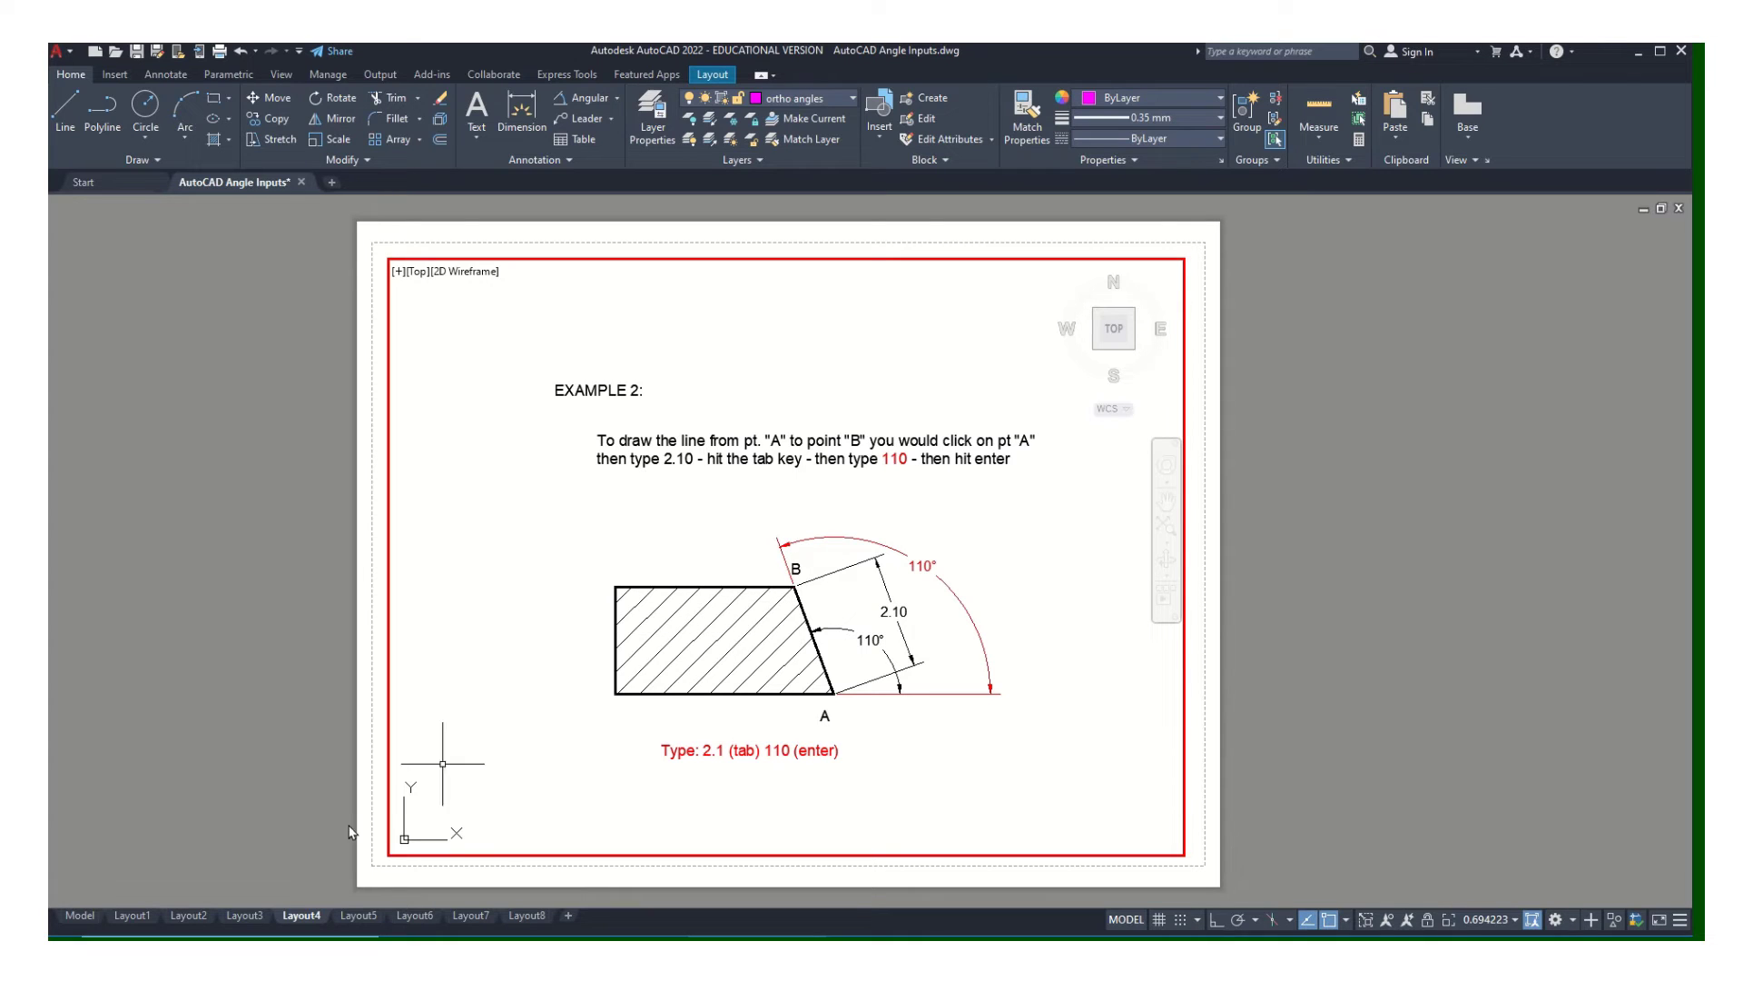
{"action": "left_click", "coordinate": [360, 916]}
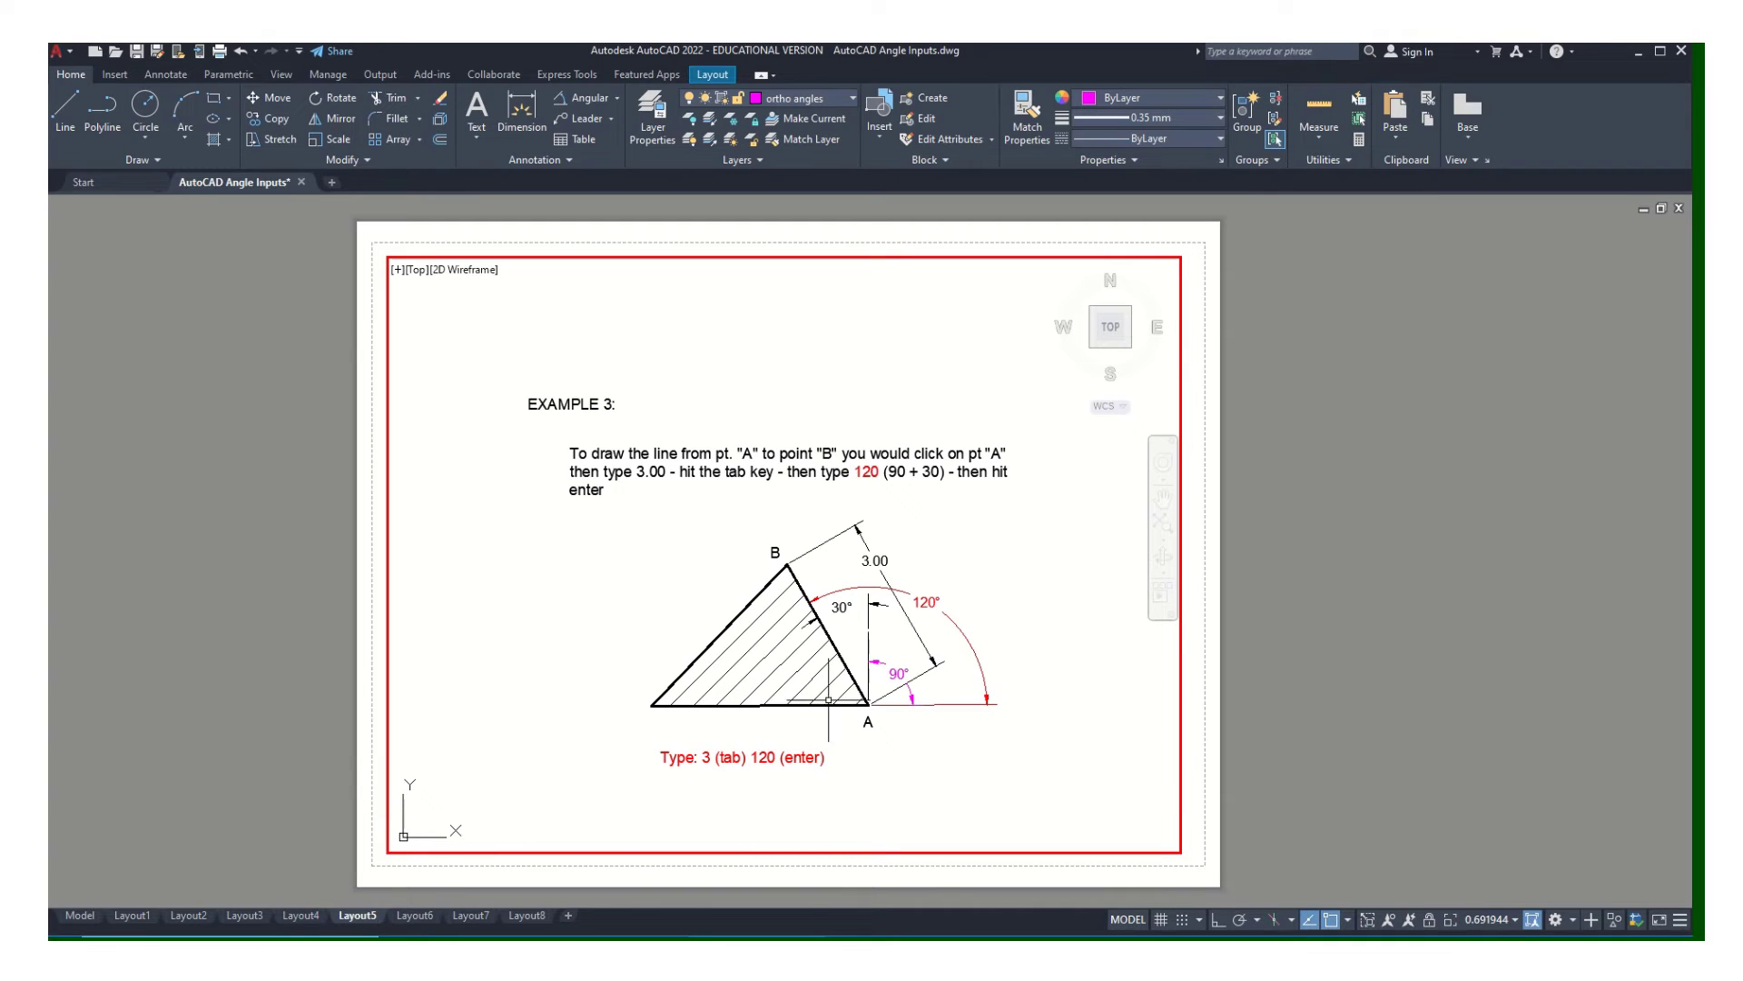
{"action": "scroll", "coordinate": [947, 725], "scroll_direction": "up", "scroll_amount": 2}
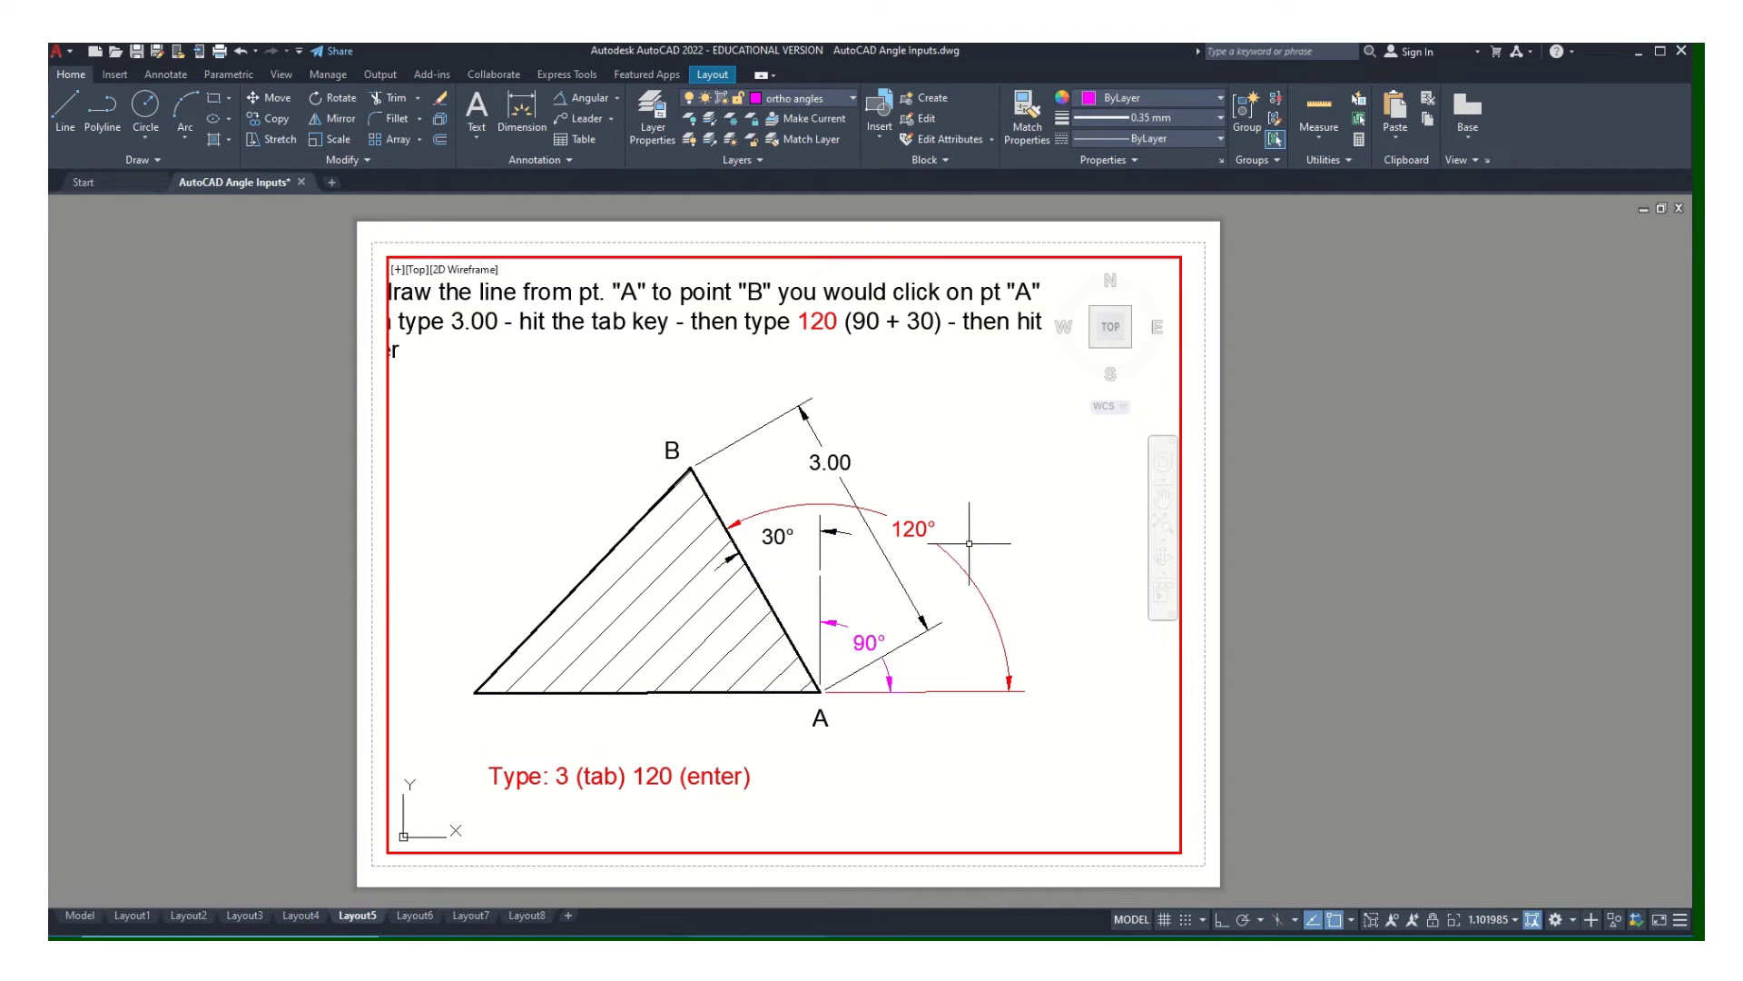
Examine how the input angles are worked out in Example 4 on Layout6 and Example 5 on Layout7.
{"action": "left_click", "coordinate": [415, 915]}
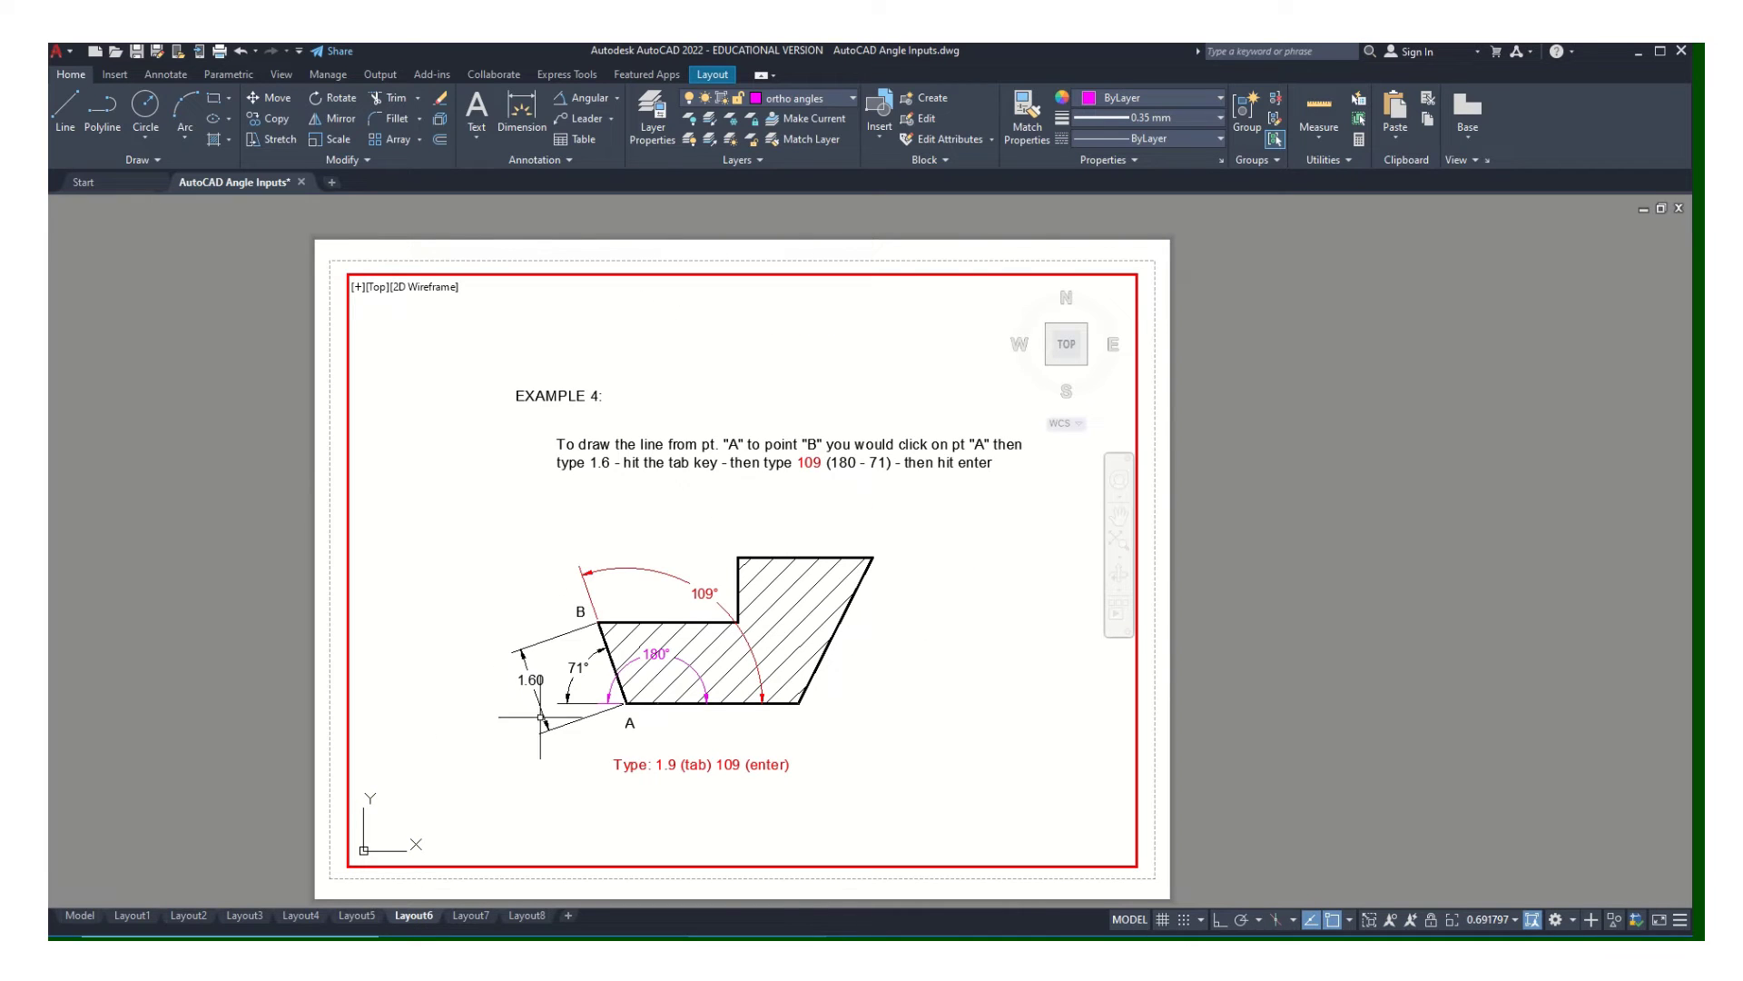
{"action": "scroll", "coordinate": [654, 629], "scroll_direction": "down", "scroll_amount": 2}
{"action": "scroll", "coordinate": [654, 629], "scroll_direction": "up", "scroll_amount": 2}
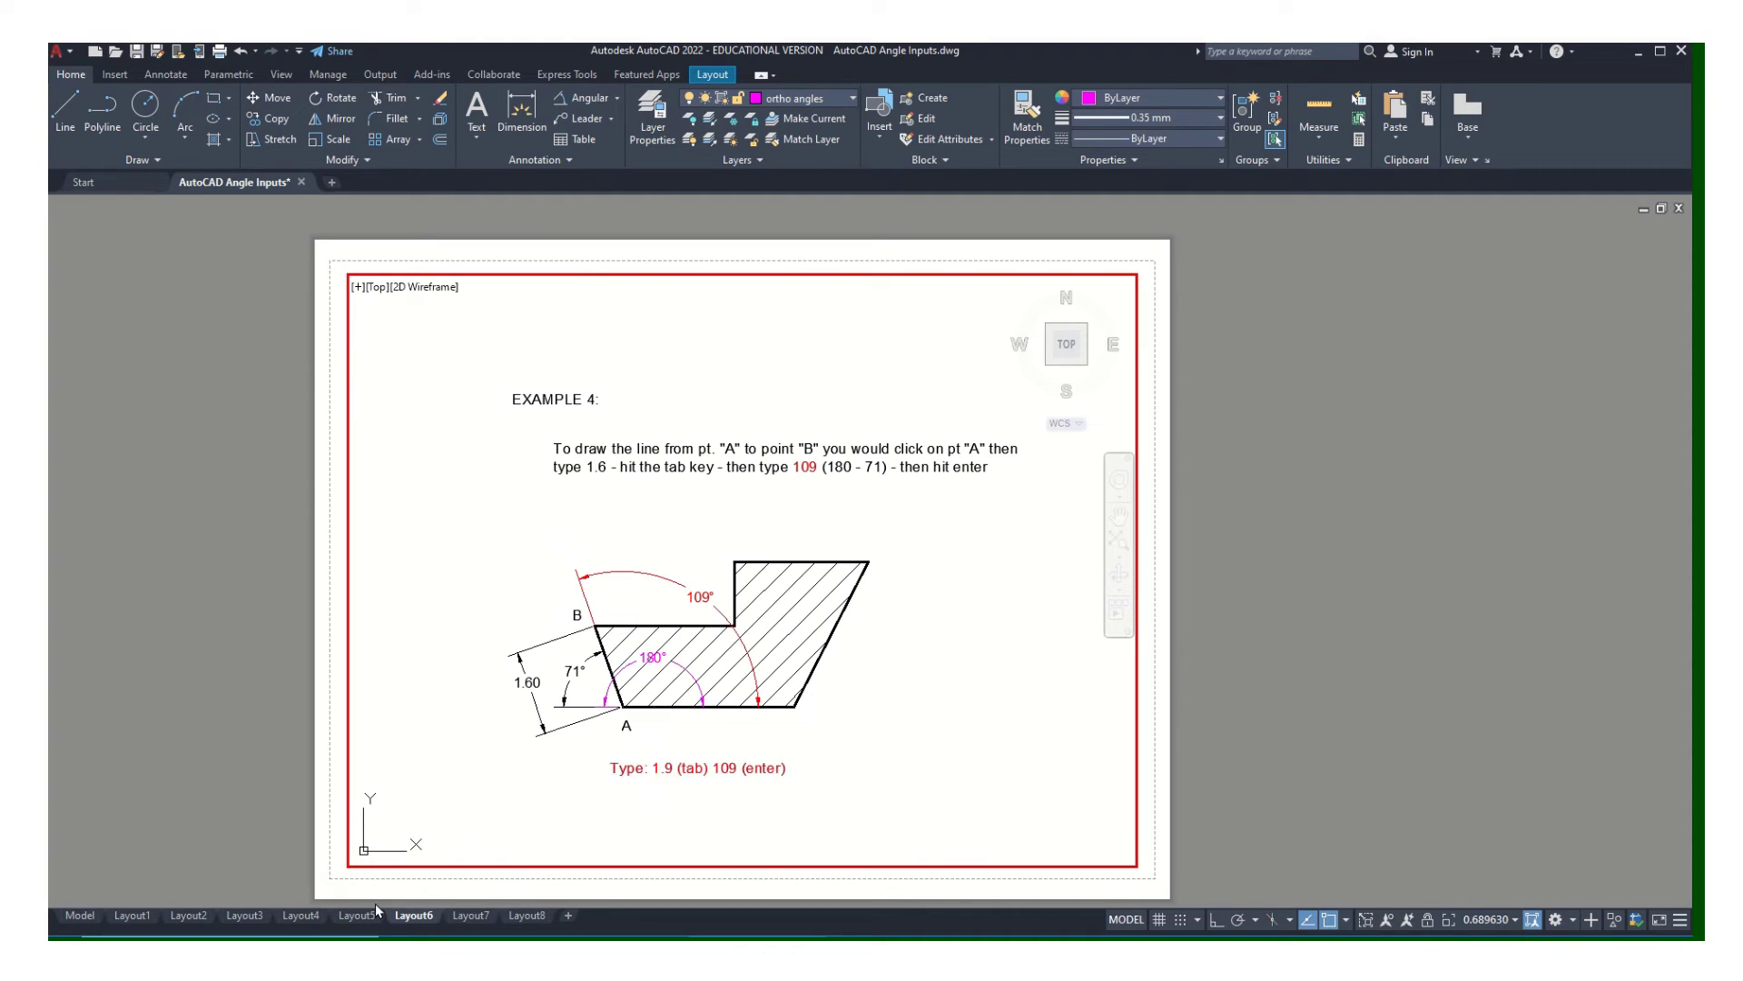
{"action": "left_click", "coordinate": [470, 916]}
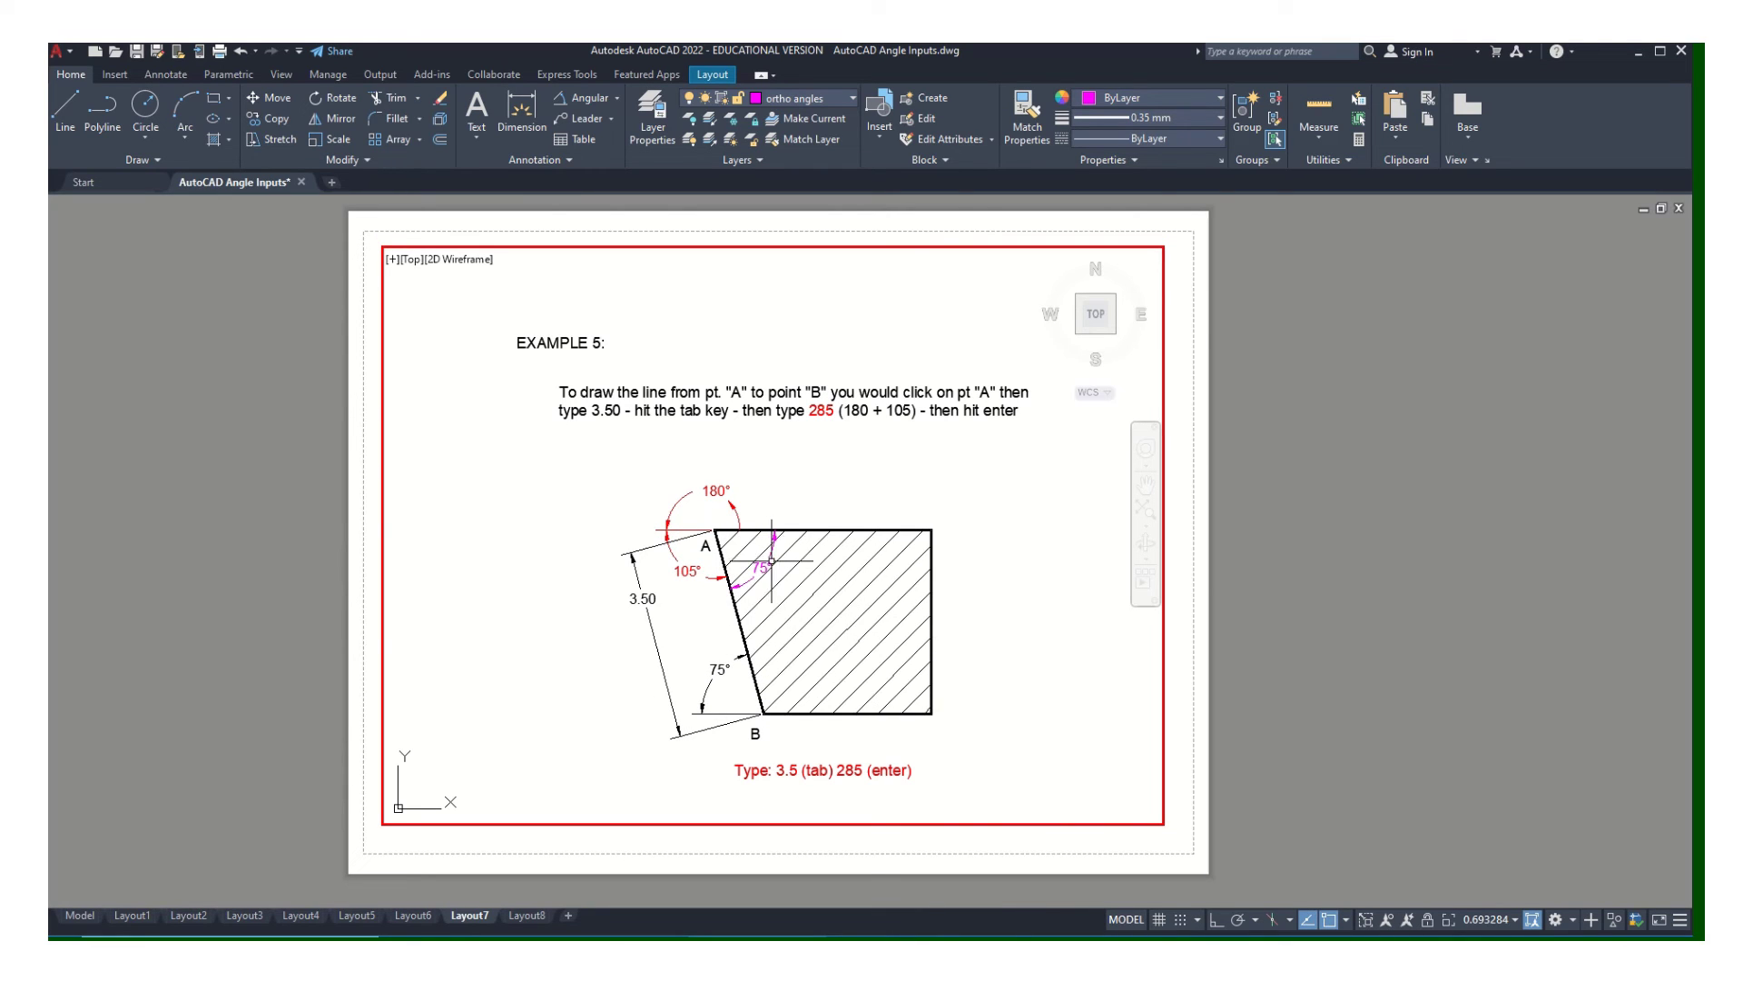
{"action": "mouse_move", "coordinate": [763, 564]}
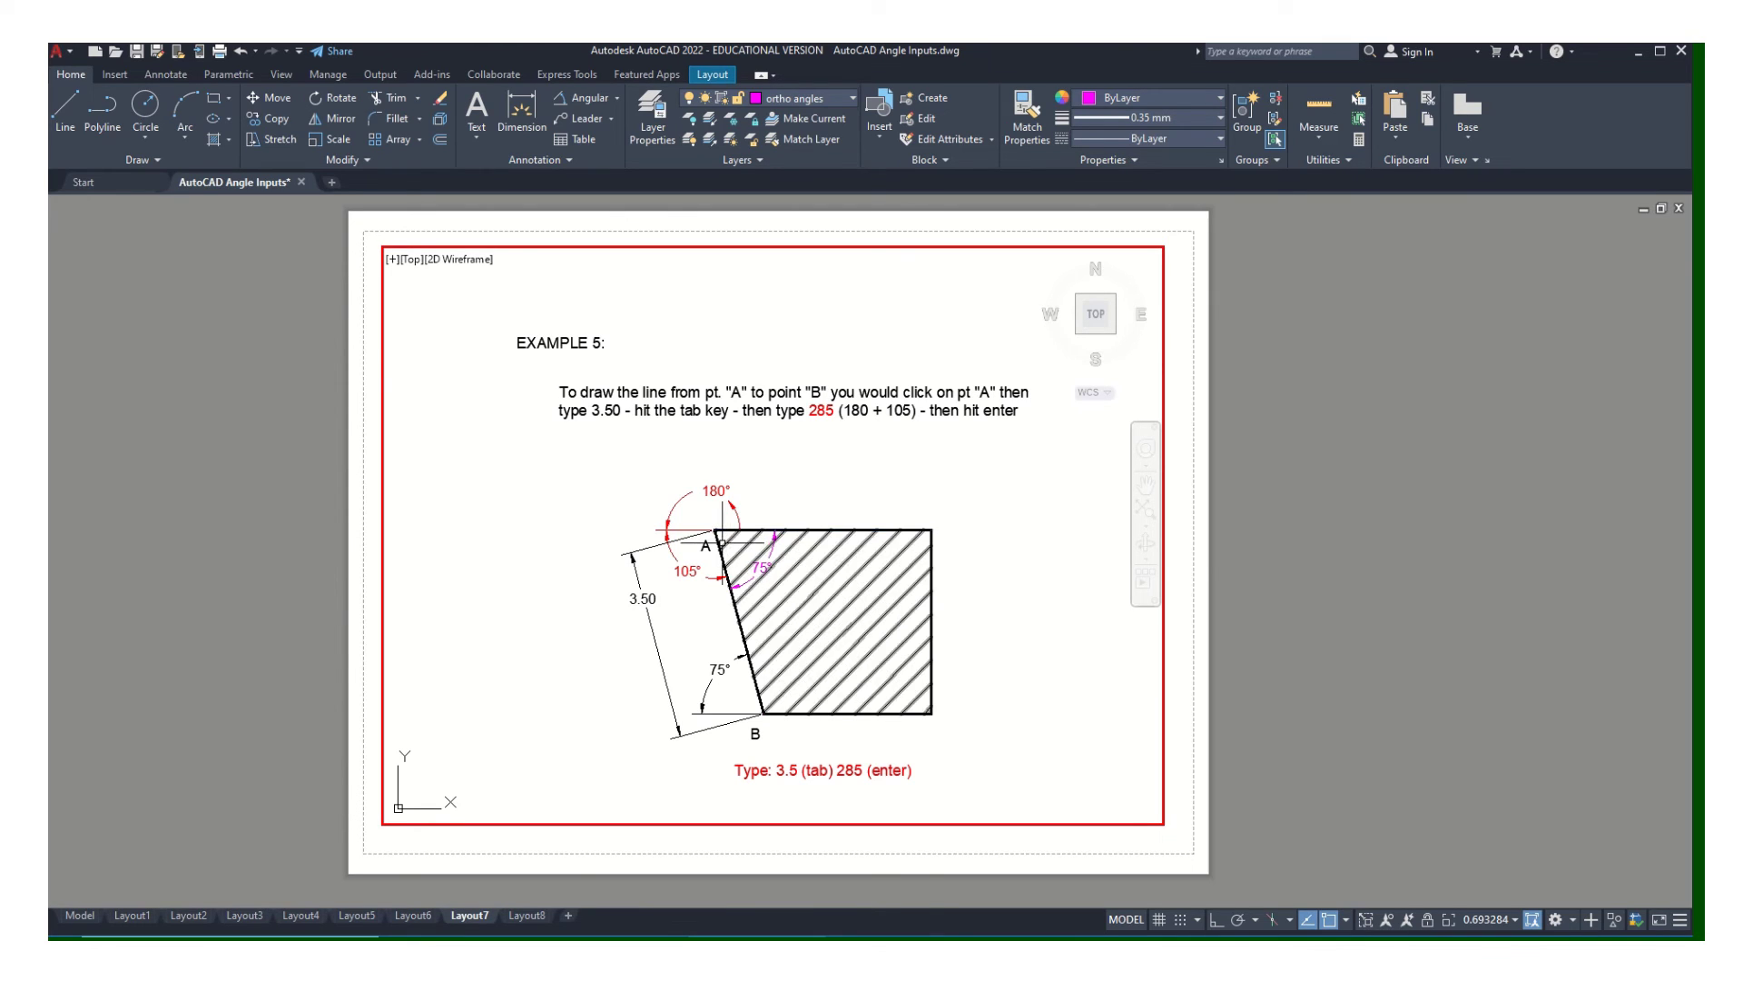
{"action": "mouse_move", "coordinate": [711, 551]}
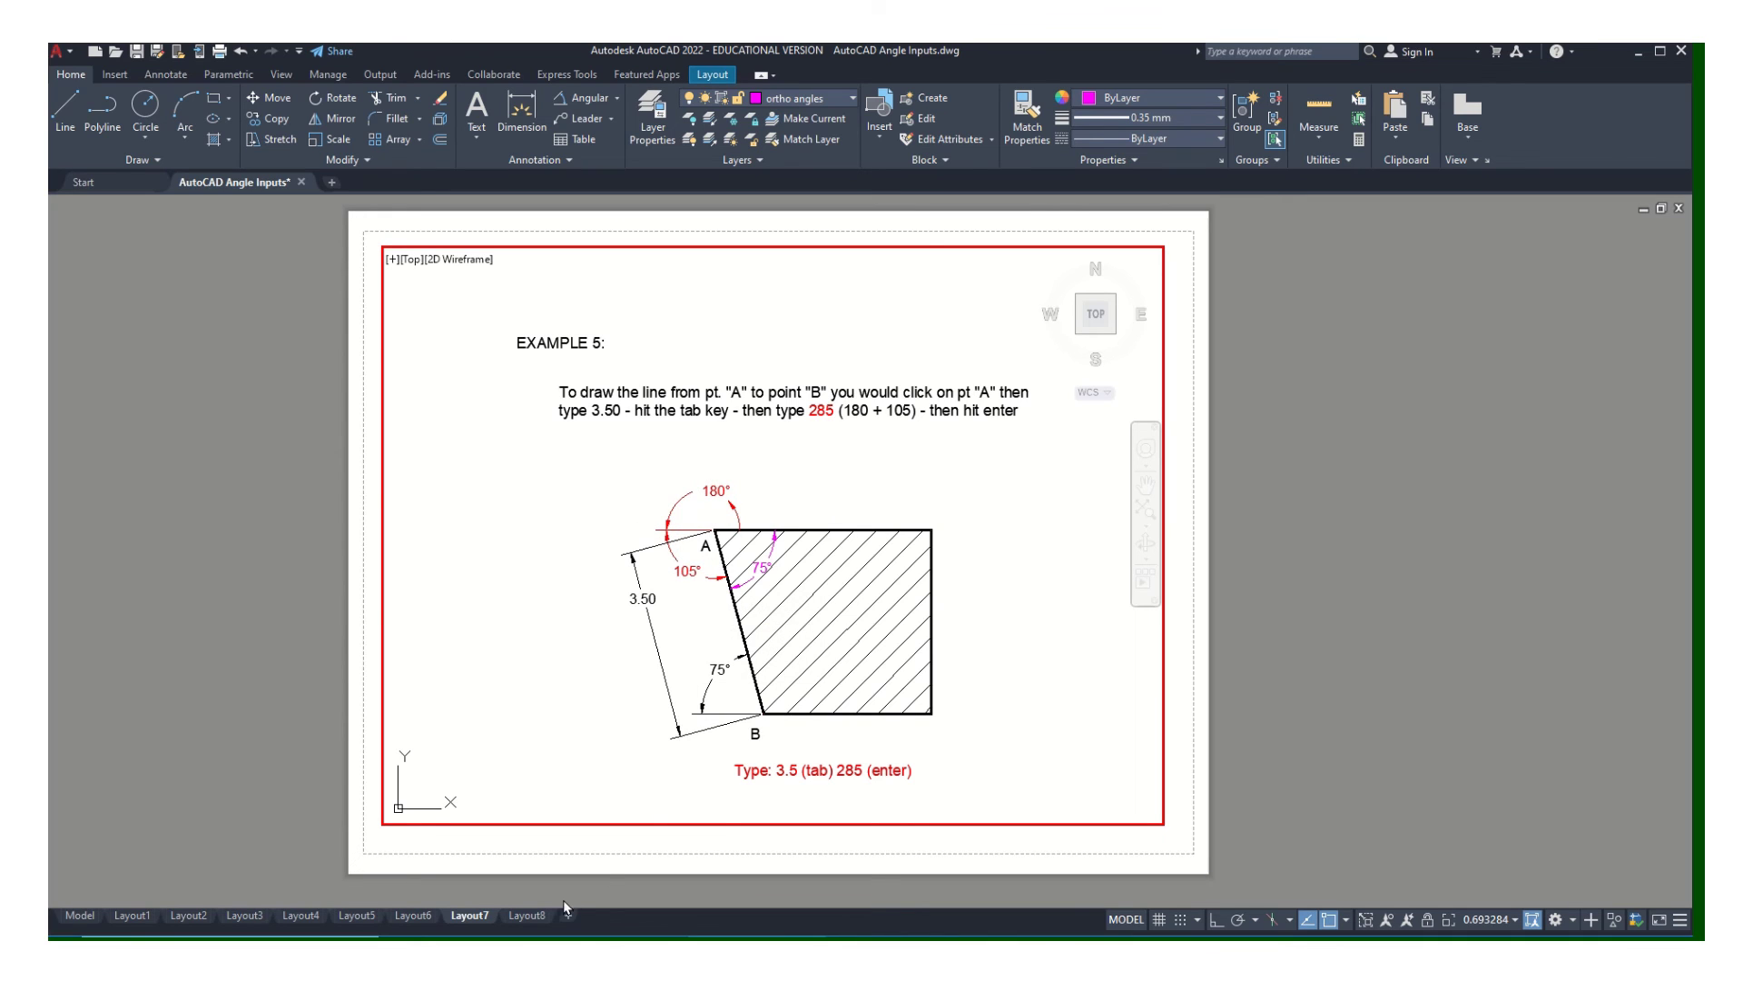
Examine the tip on Layout8 about sketching an origin where the angle begins, and return to the angle diagram on Layout1.
{"action": "left_click", "coordinate": [528, 915]}
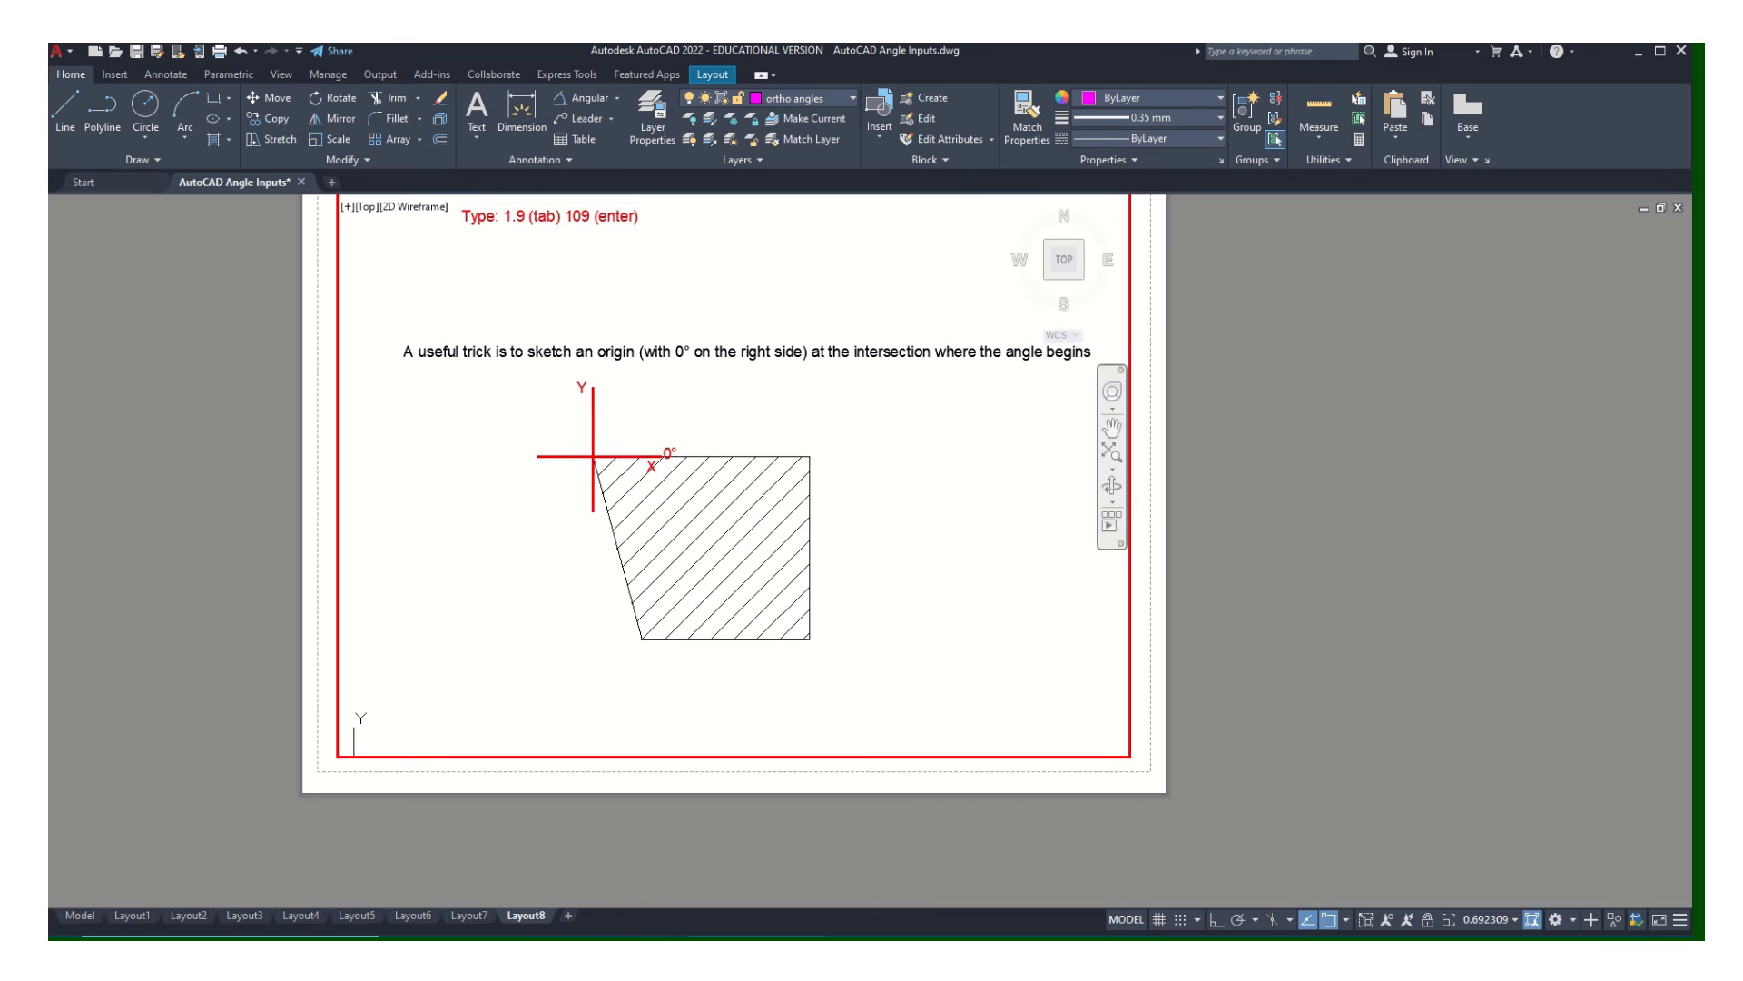
{"action": "double_click", "coordinate": [1146, 379]}
{"action": "middle_click_drag", "start_coordinate": [1144, 385], "coordinate": [1151, 450]}
{"action": "scroll", "coordinate": [770, 376], "scroll_direction": "up", "scroll_amount": 2}
{"action": "scroll", "coordinate": [771, 376], "scroll_direction": "down", "scroll_amount": 2}
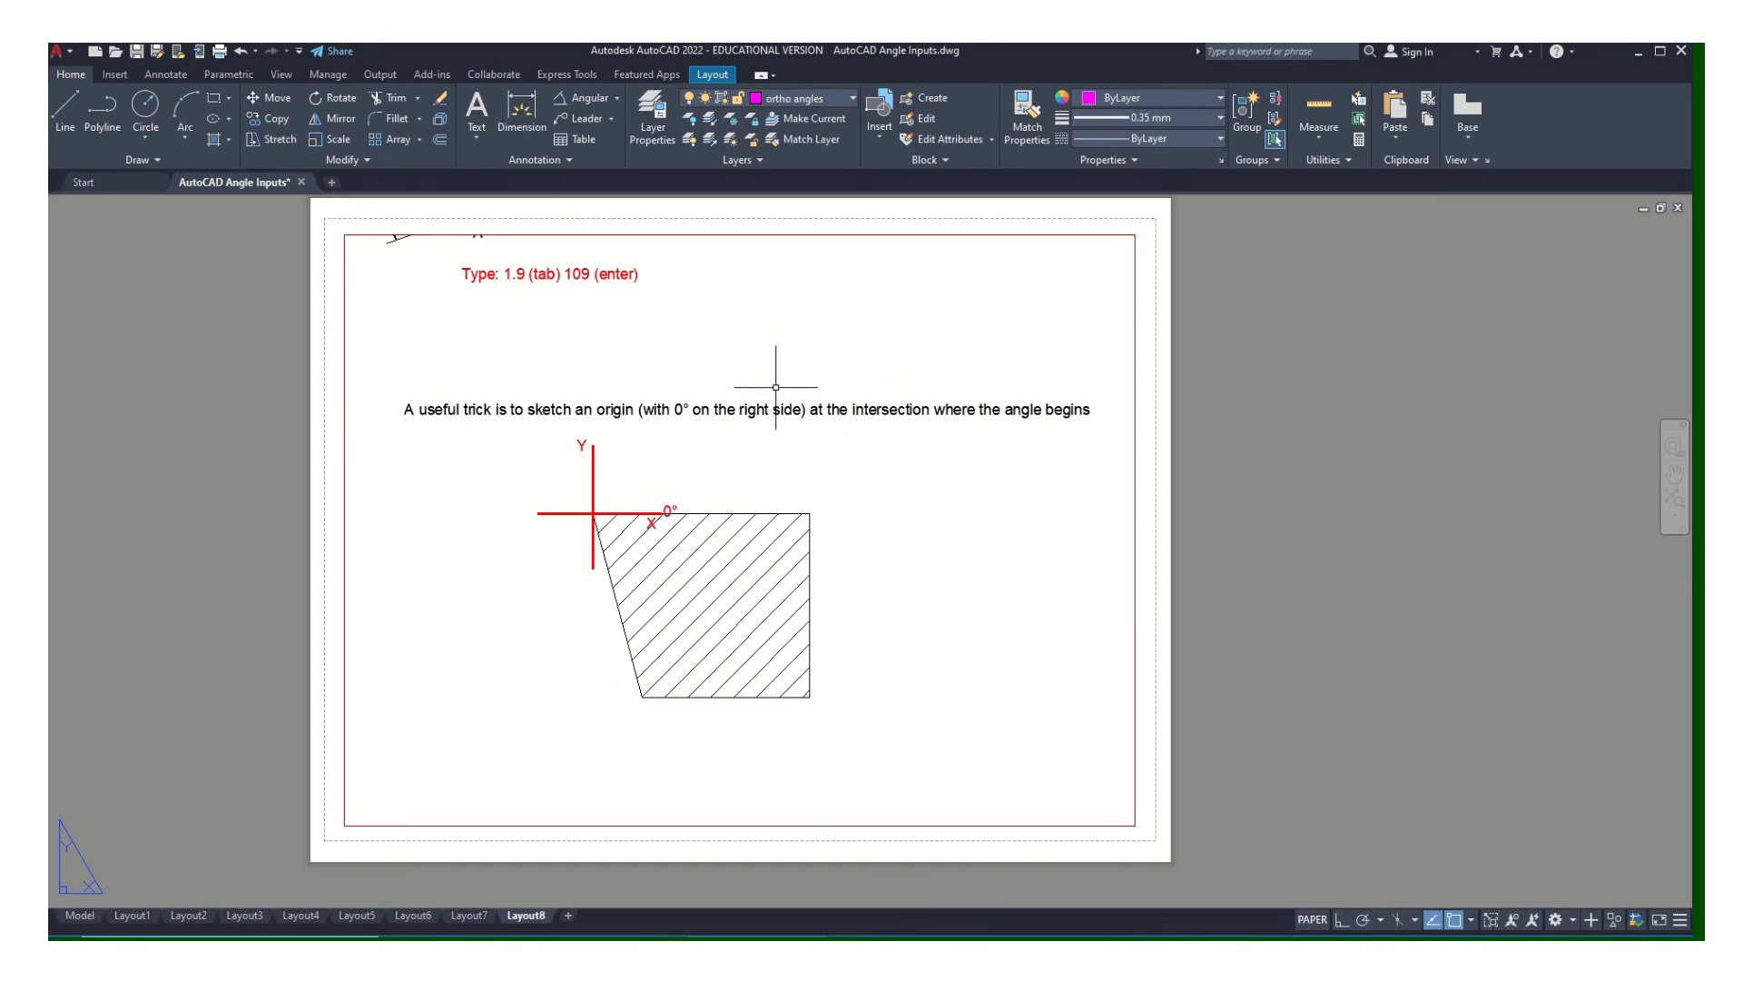
{"action": "double_click", "coordinate": [798, 441]}
{"action": "middle_click_drag", "start_coordinate": [799, 445], "coordinate": [786, 396]}
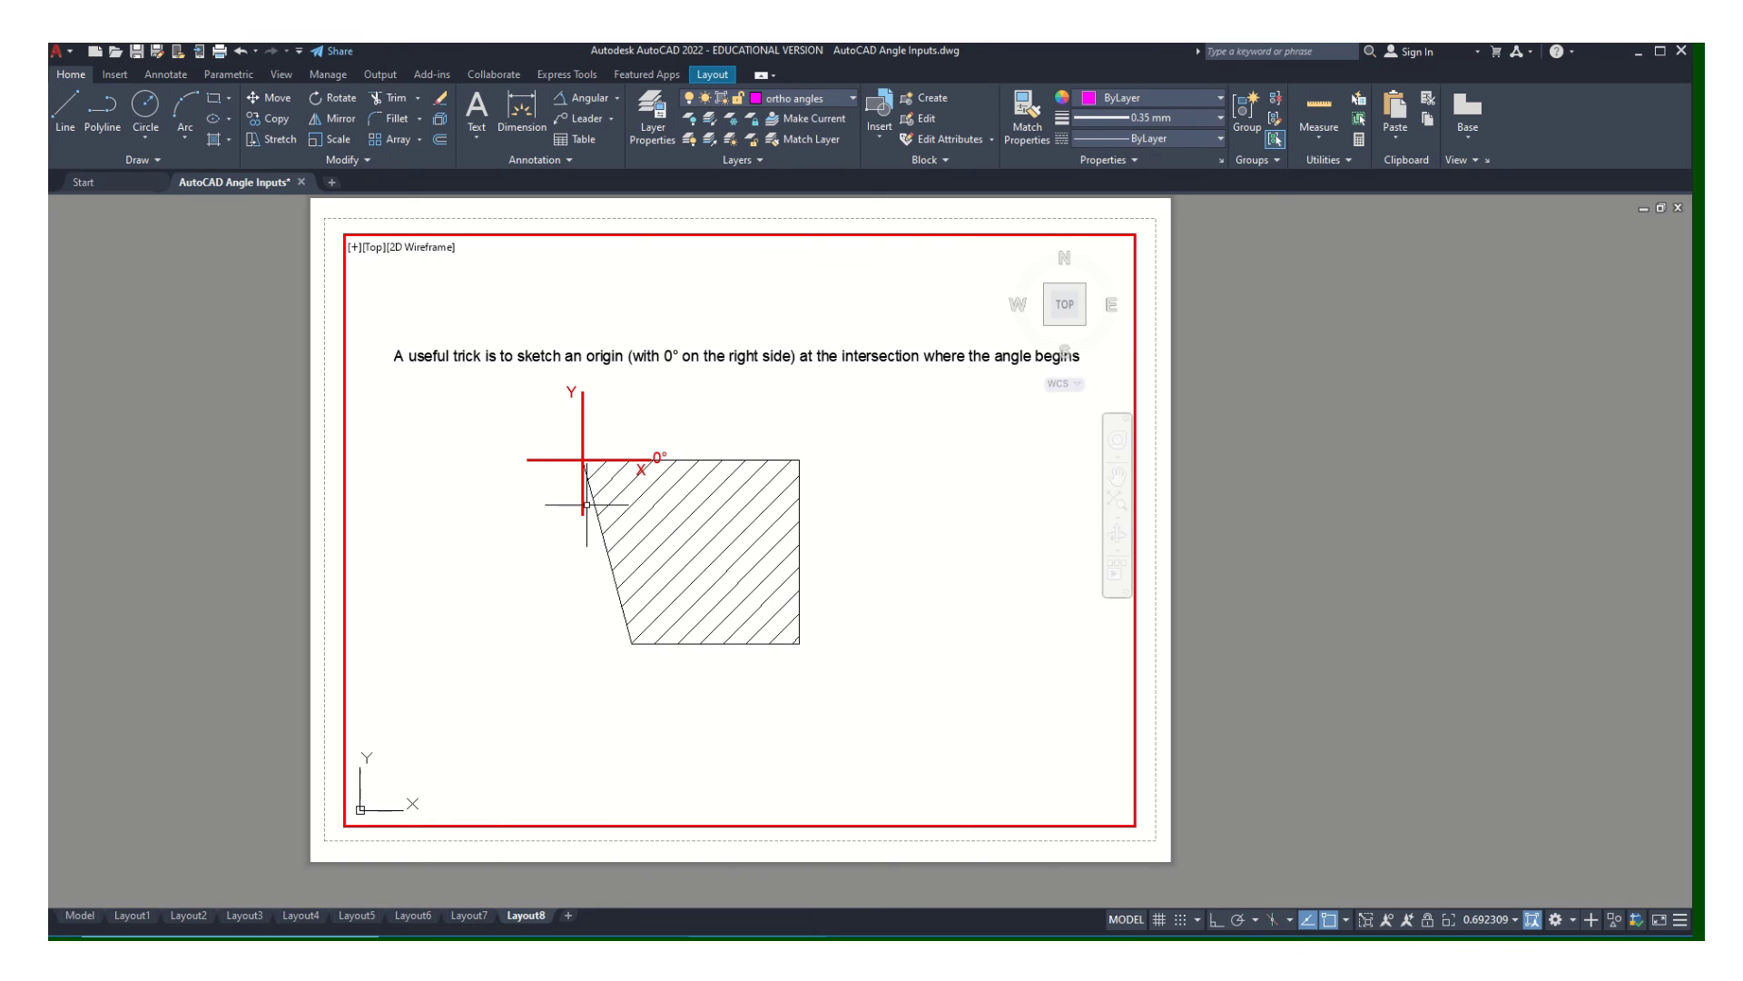
{"action": "left_click", "coordinate": [151, 913]}
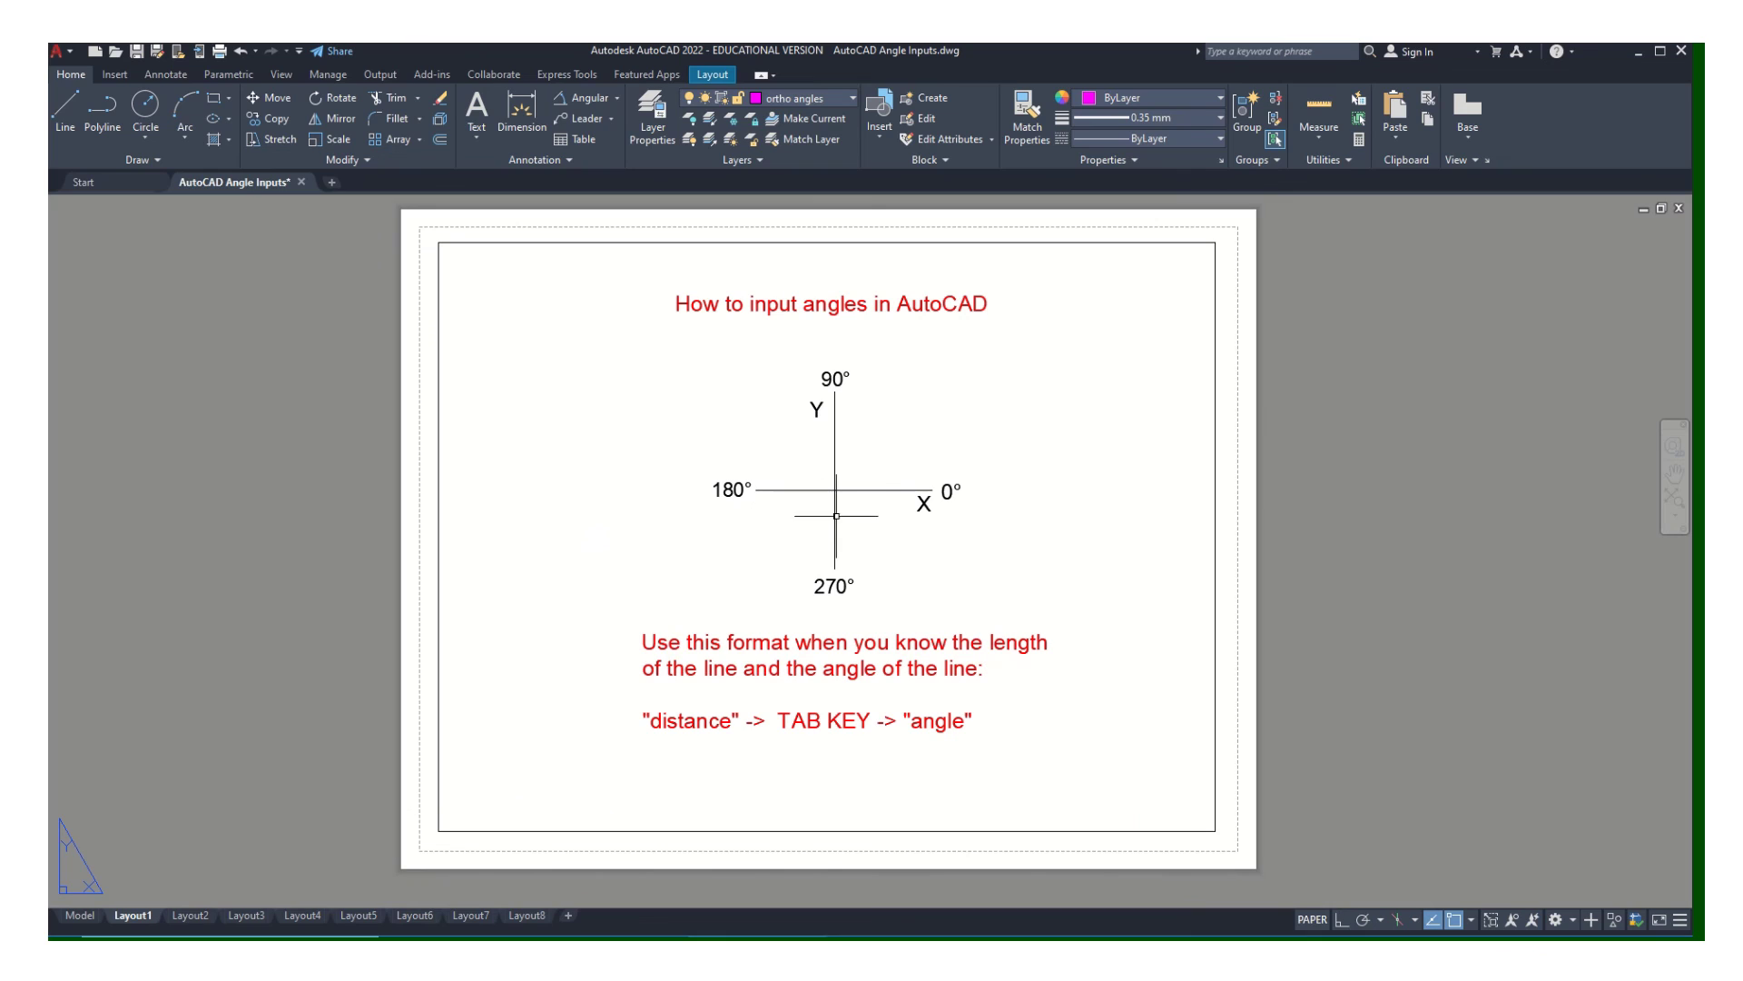